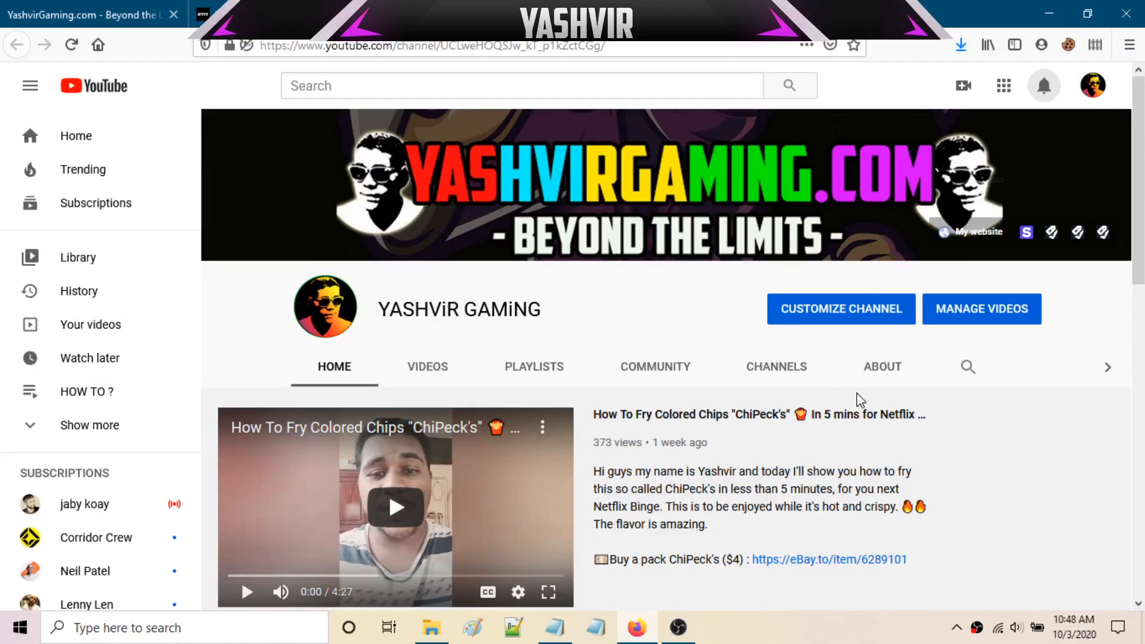
pyautogui.moveTo(1136, 148)
pyautogui.mouseDown()
pyautogui.moveTo(1136, 265)
pyautogui.moveTo(1136, 169)
pyautogui.mouseUp()
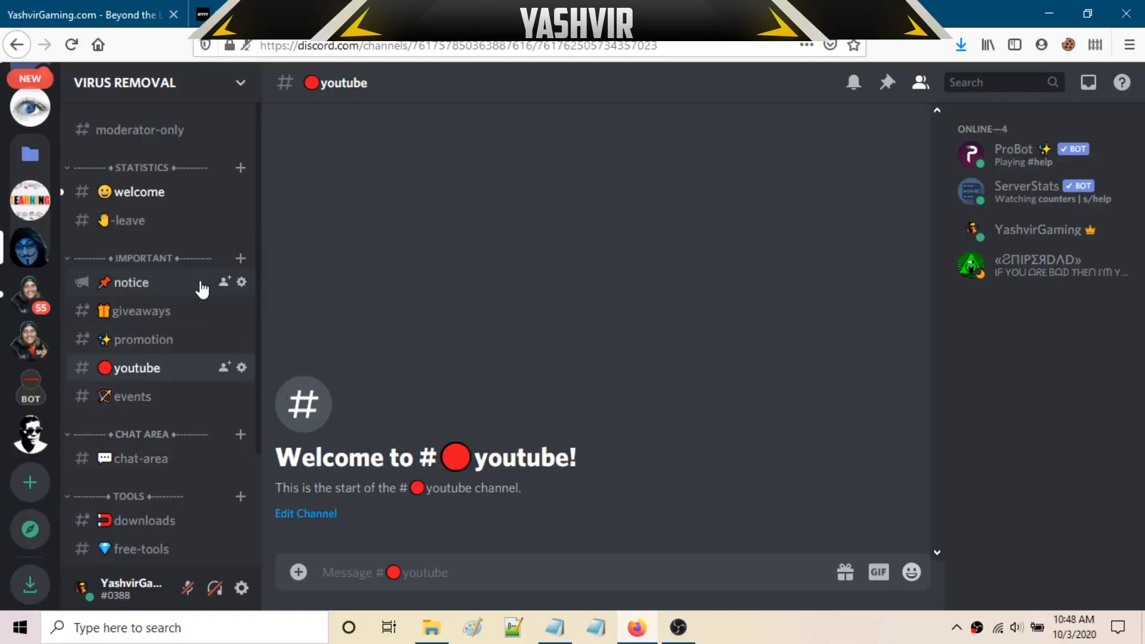
pyautogui.click(240, 83)
pyautogui.click(240, 83)
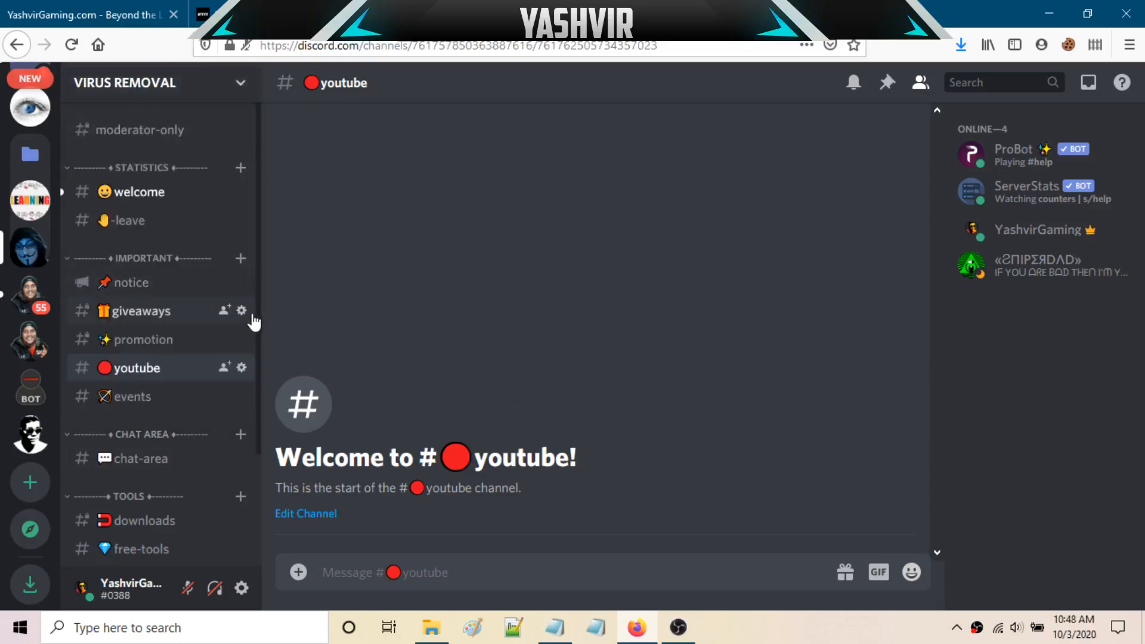
pyautogui.scroll(-3, 149, 361)
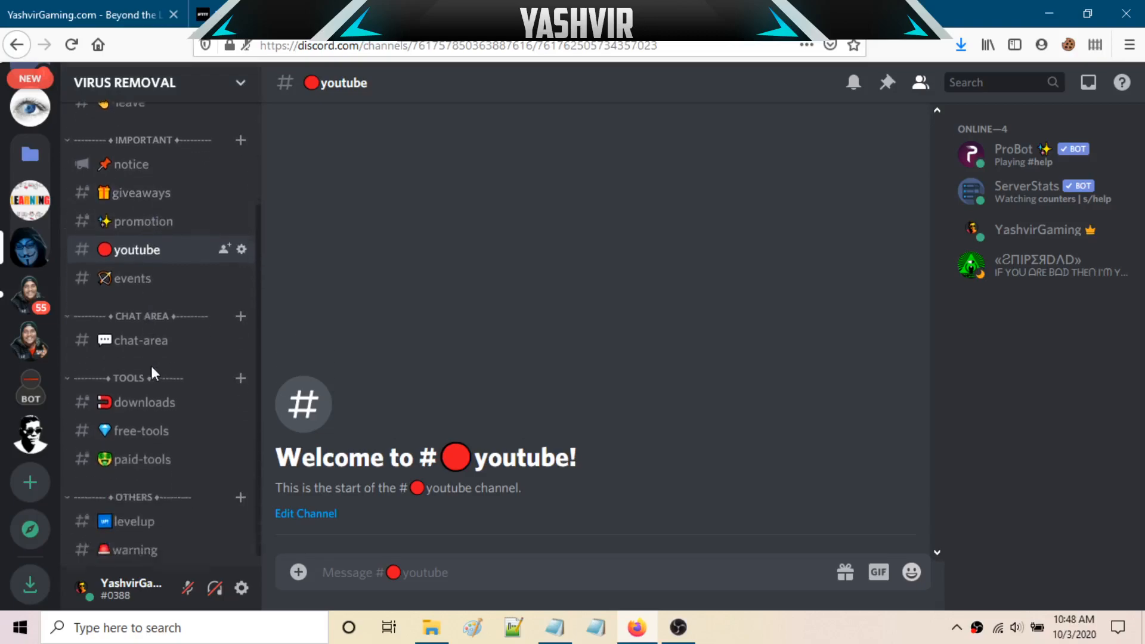
pyautogui.scroll(3, 164, 405)
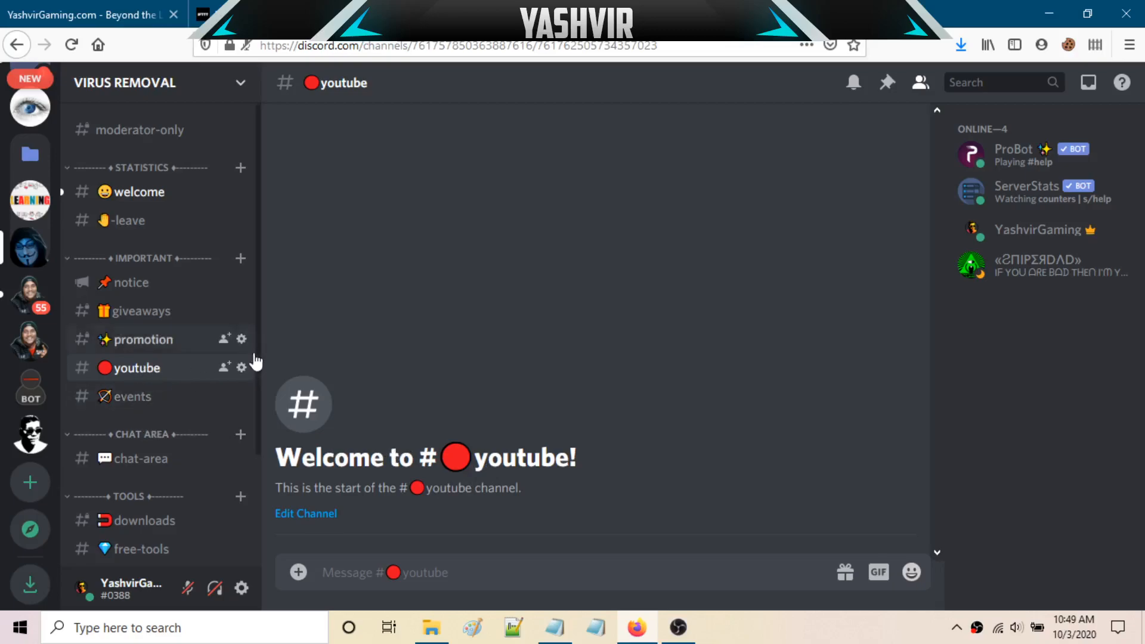
pyautogui.click(241, 368)
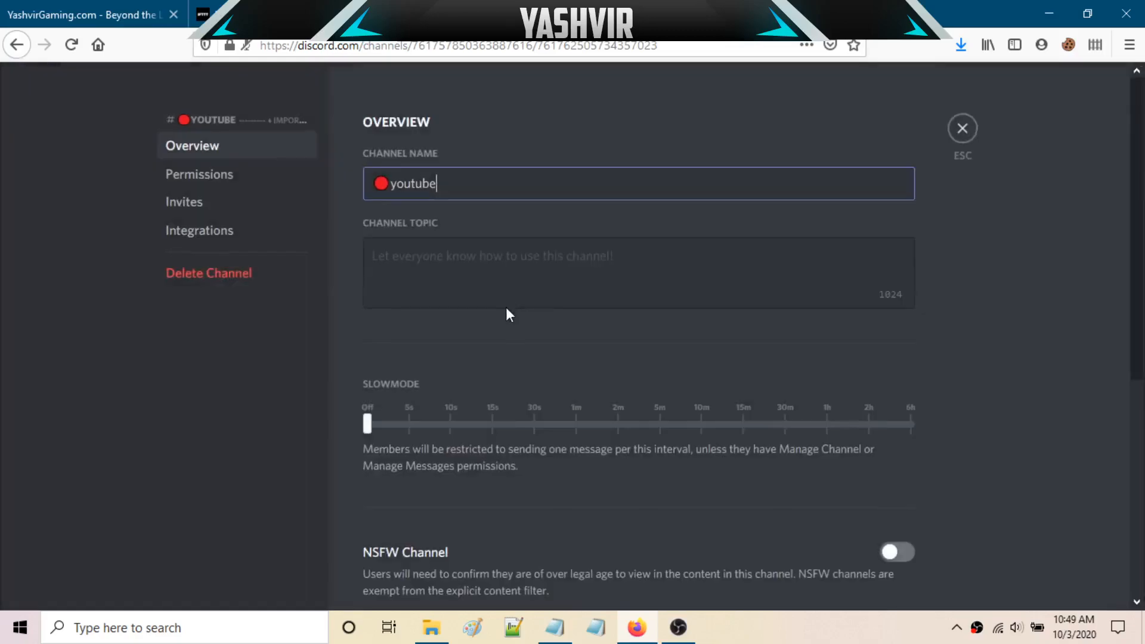
pyautogui.click(194, 175)
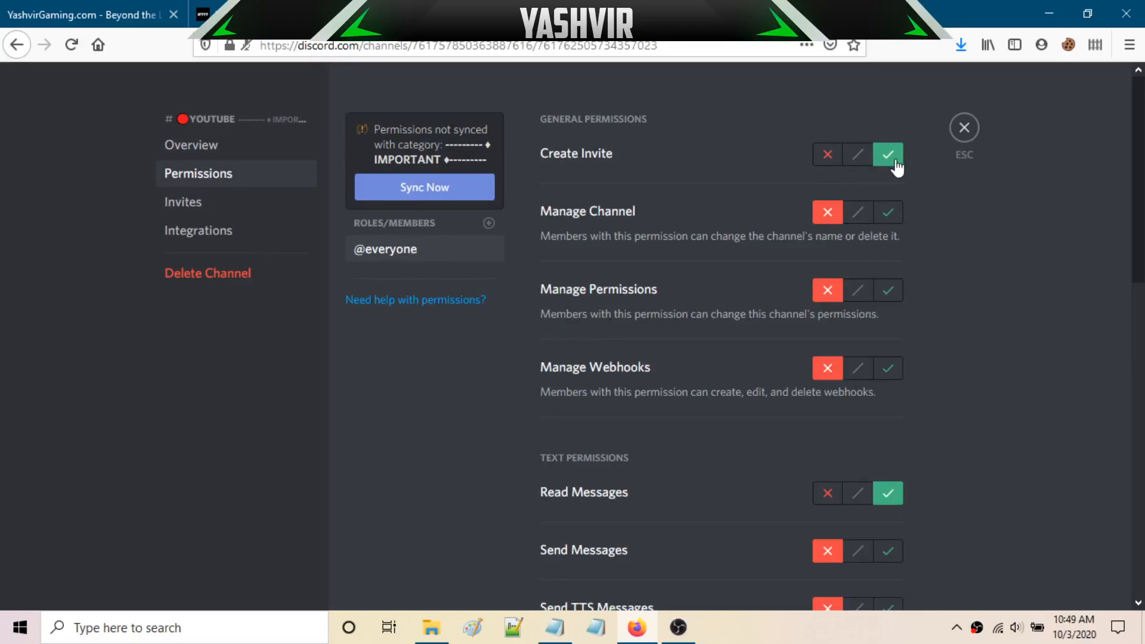
pyautogui.scroll(-2, 822, 215)
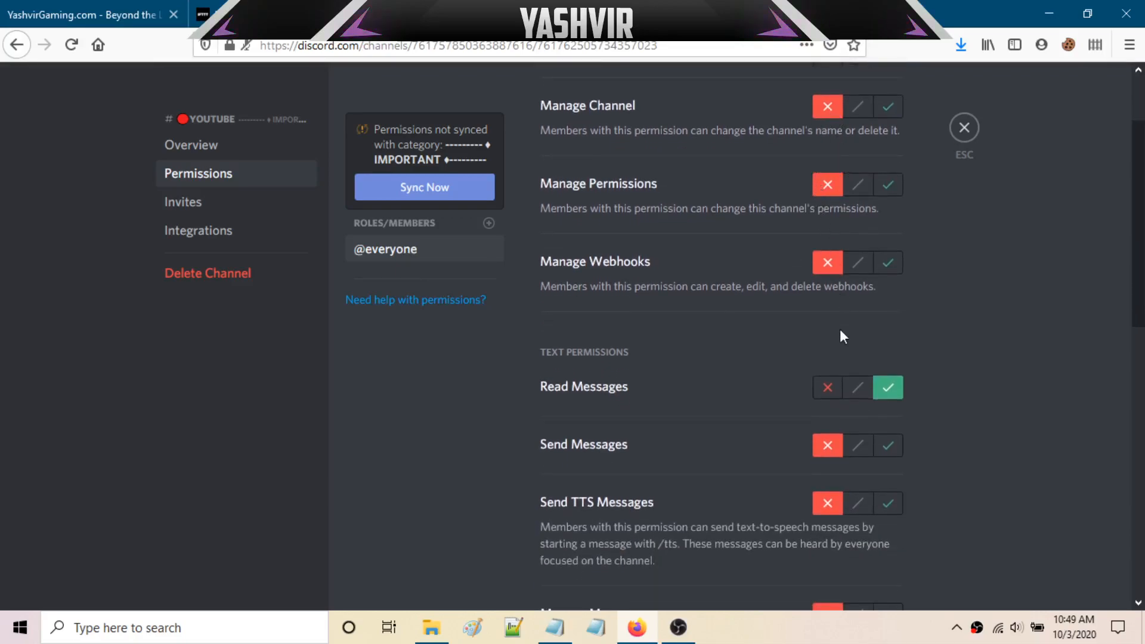
pyautogui.moveTo(1142, 266); pyautogui.dragTo(1142, 471)
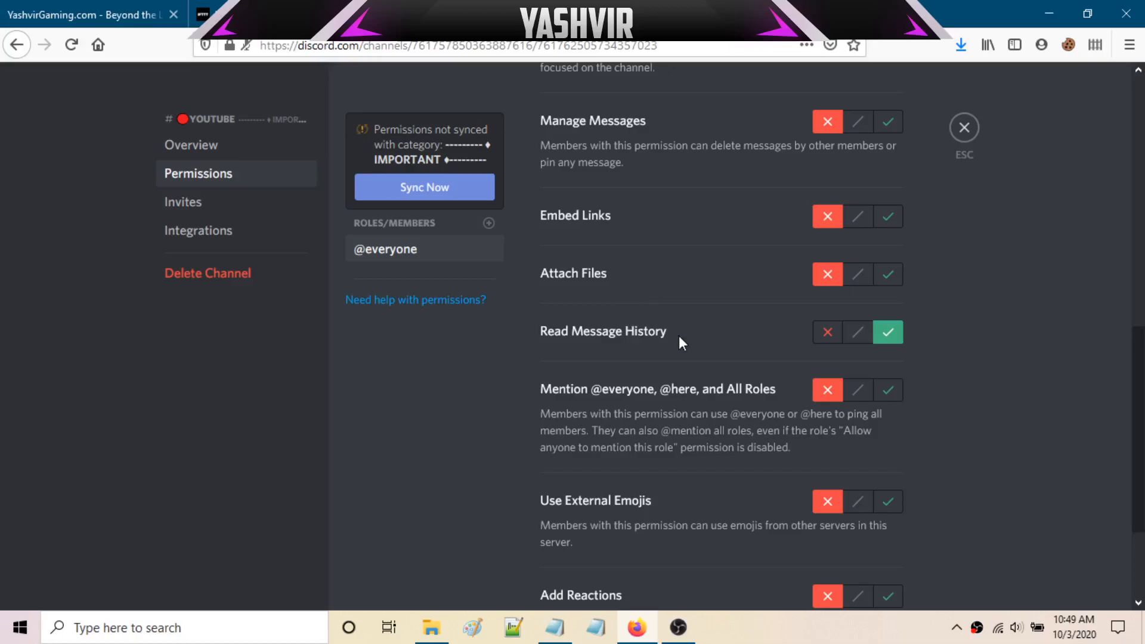
pyautogui.scroll(3, 681, 341)
pyautogui.scroll(2, 714, 285)
pyautogui.scroll(4, 718, 295)
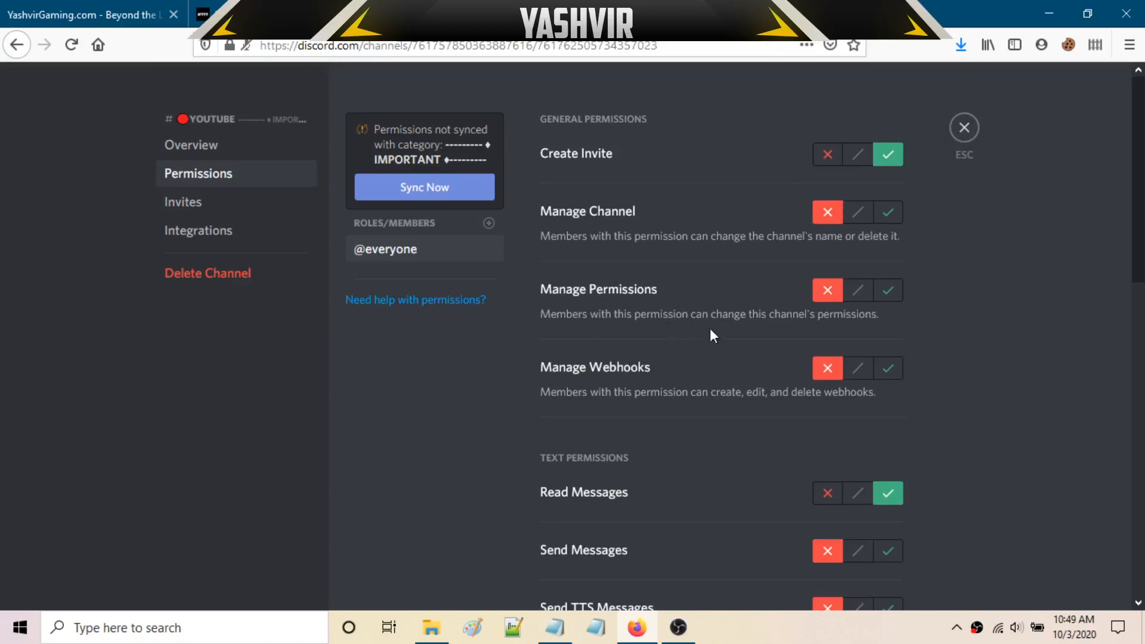
pyautogui.click(964, 128)
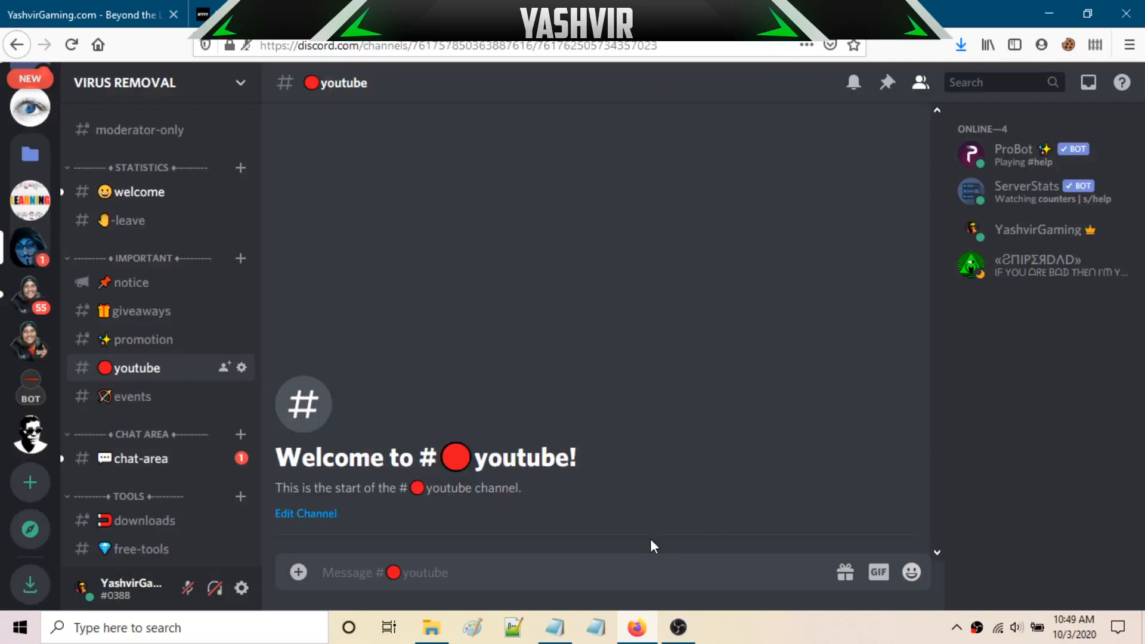
# Send the messages "Hello bro" and "wassup" in the server's chat-area channel
pyautogui.click(131, 458)
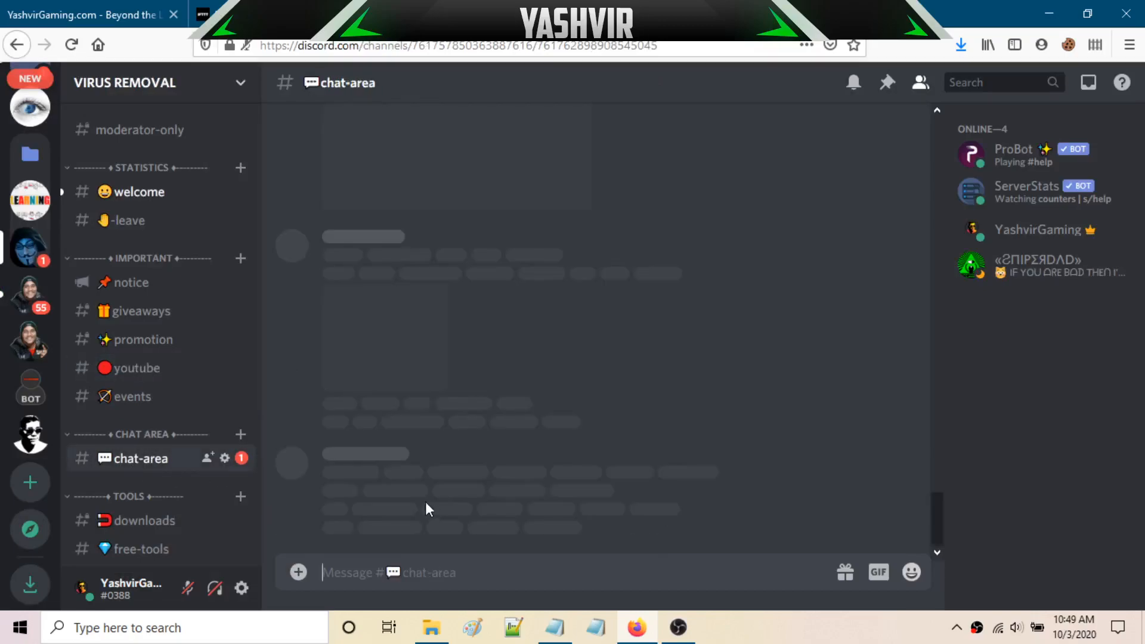
pyautogui.click(156, 370)
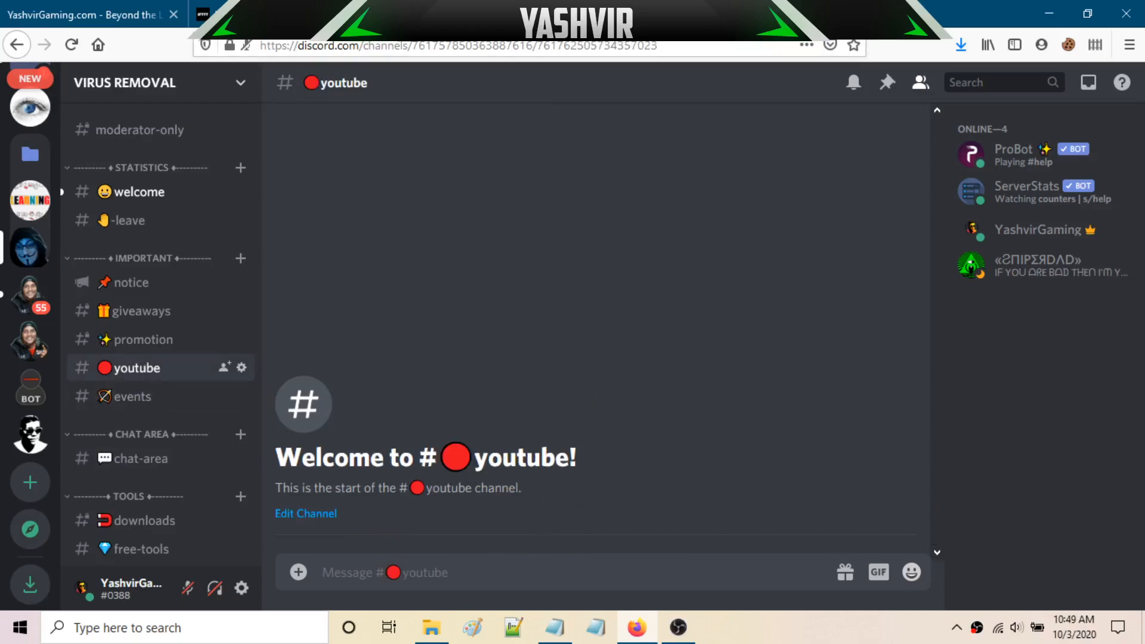
pyautogui.click(160, 460)
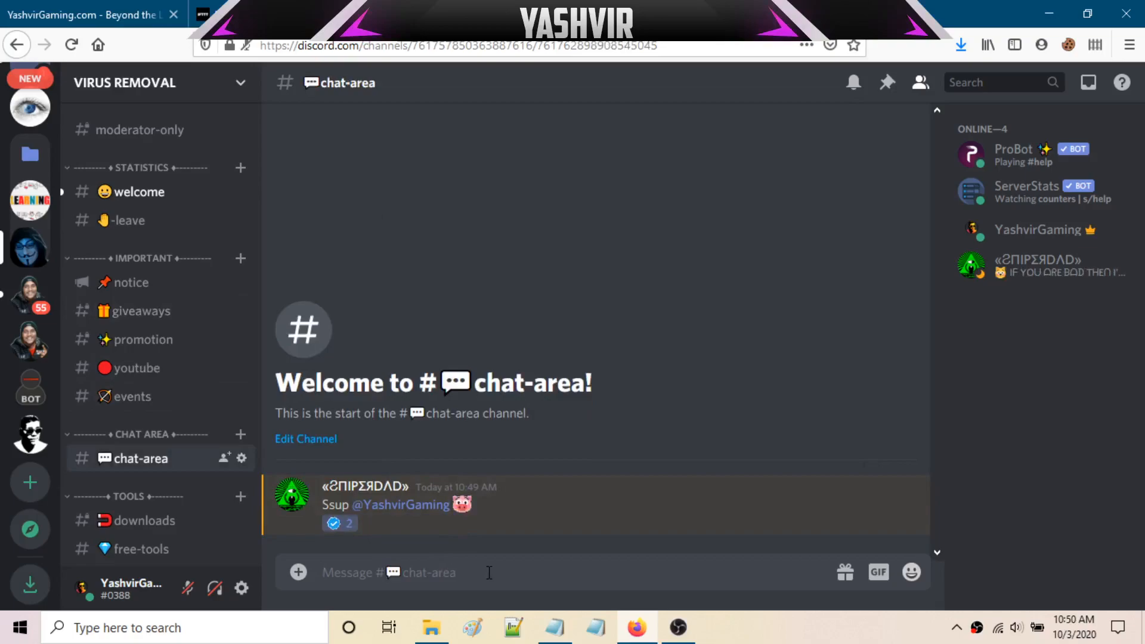
pyautogui.write('Hello bro')
pyautogui.press('Return')
pyautogui.write('wassup')
pyautogui.press('Return')
# Switch to IFTTT and start a new applet with YouTube as the If This service
pyautogui.click(210, 11)
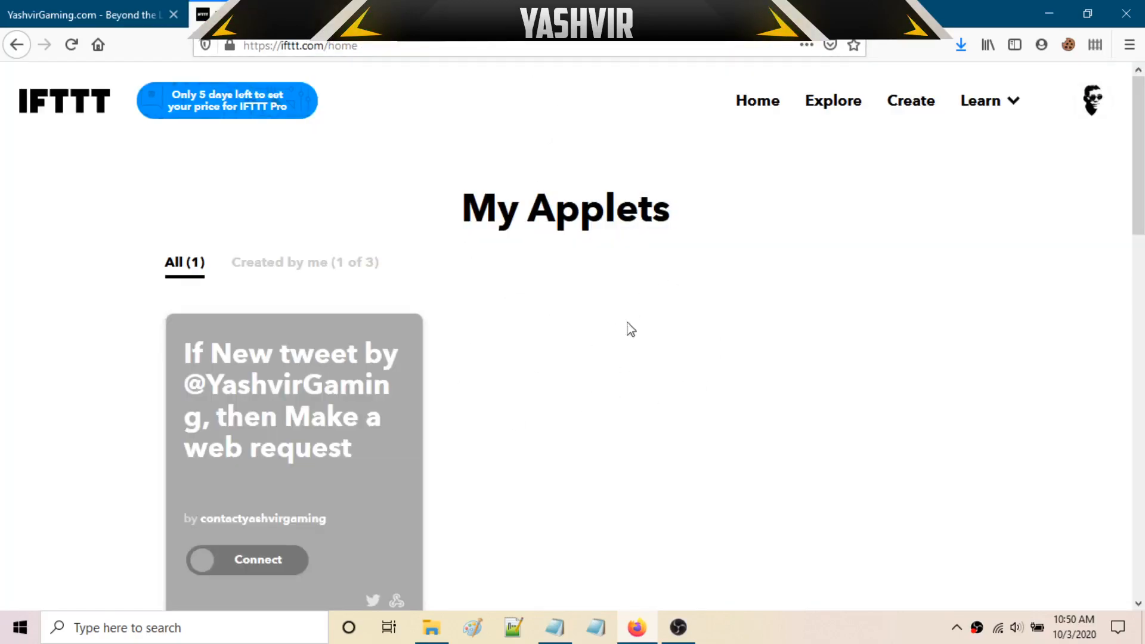
pyautogui.scroll(-3, 620, 396)
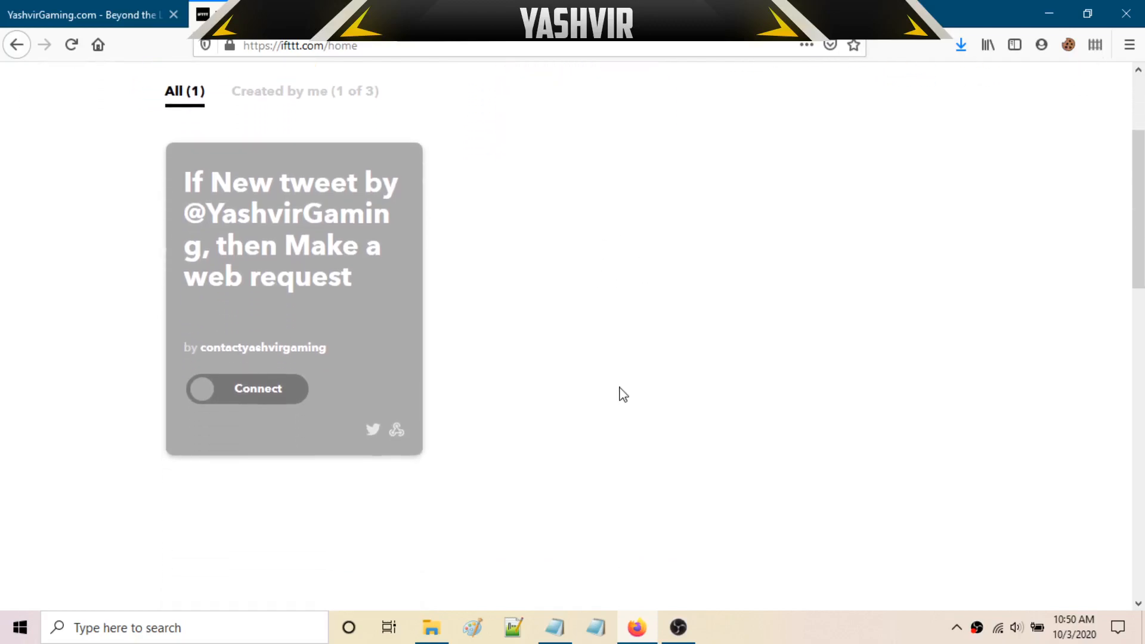
pyautogui.scroll(3, 623, 395)
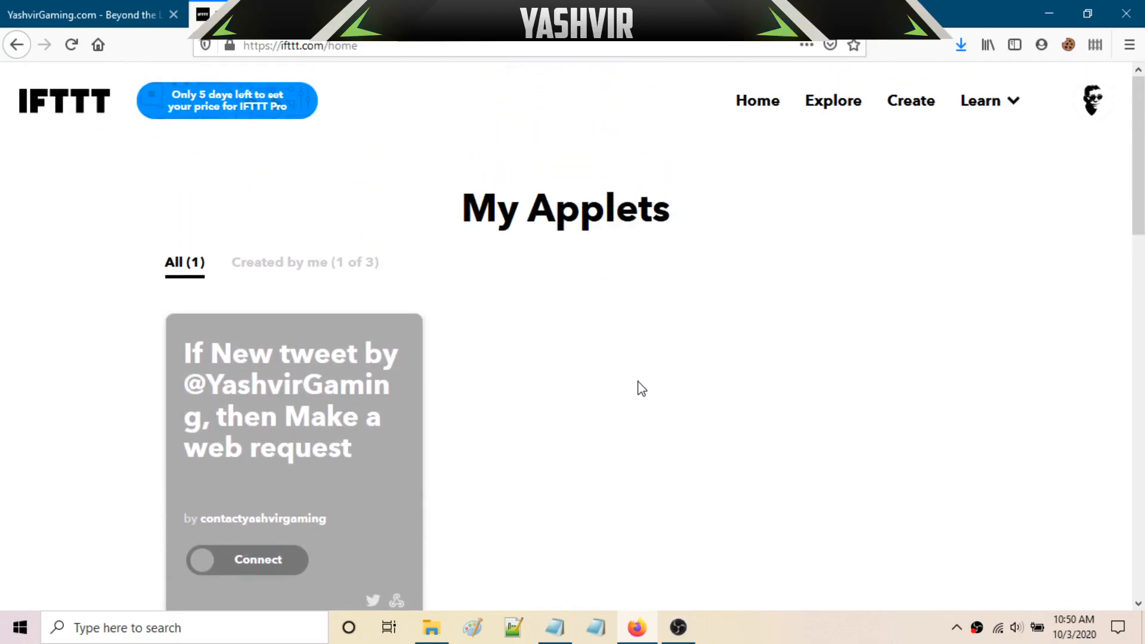
pyautogui.click(913, 105)
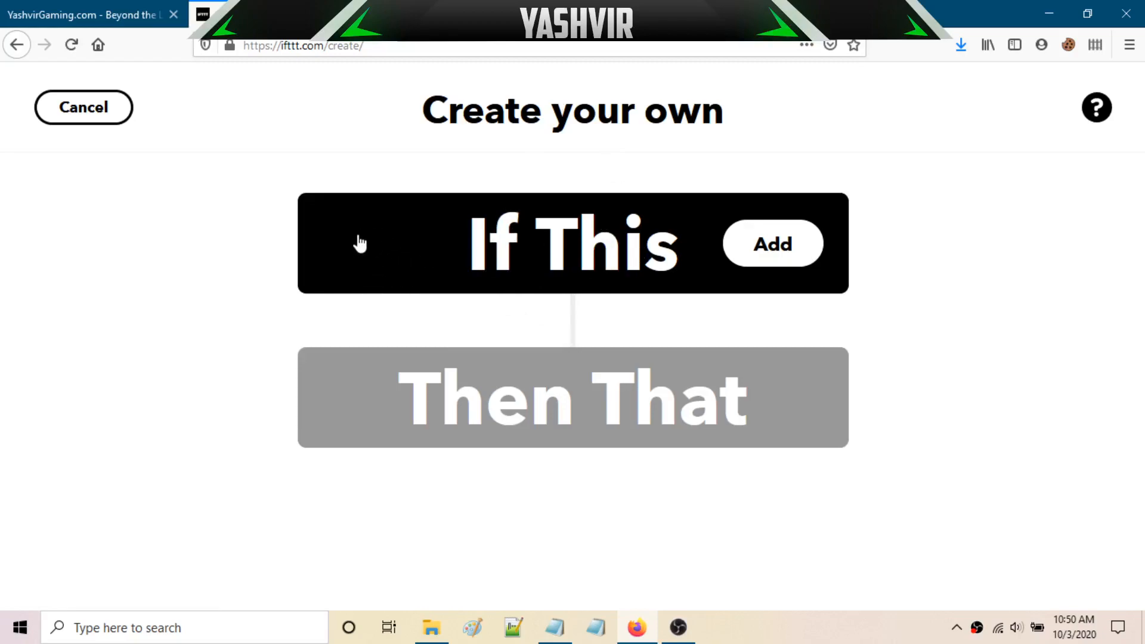
pyautogui.click(469, 252)
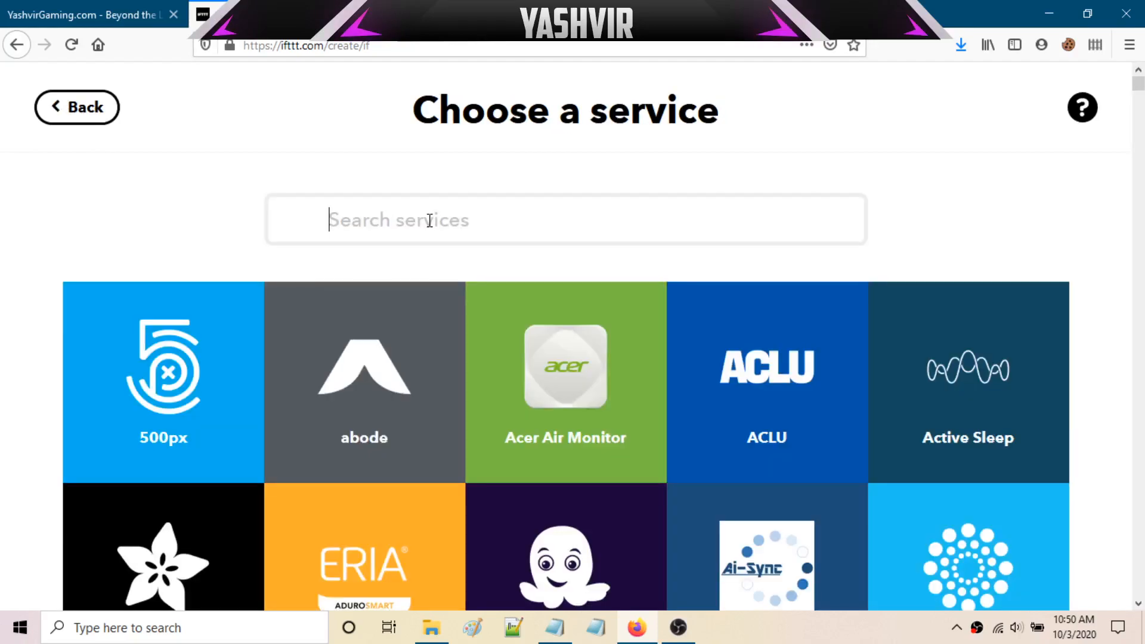
pyautogui.write('yout')
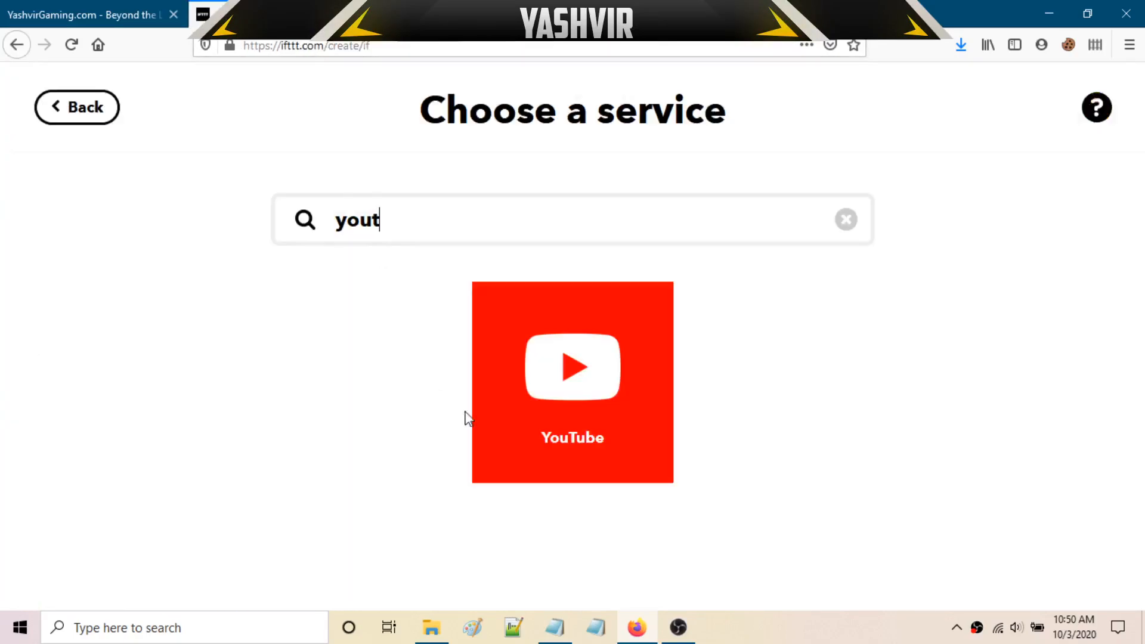
pyautogui.click(577, 417)
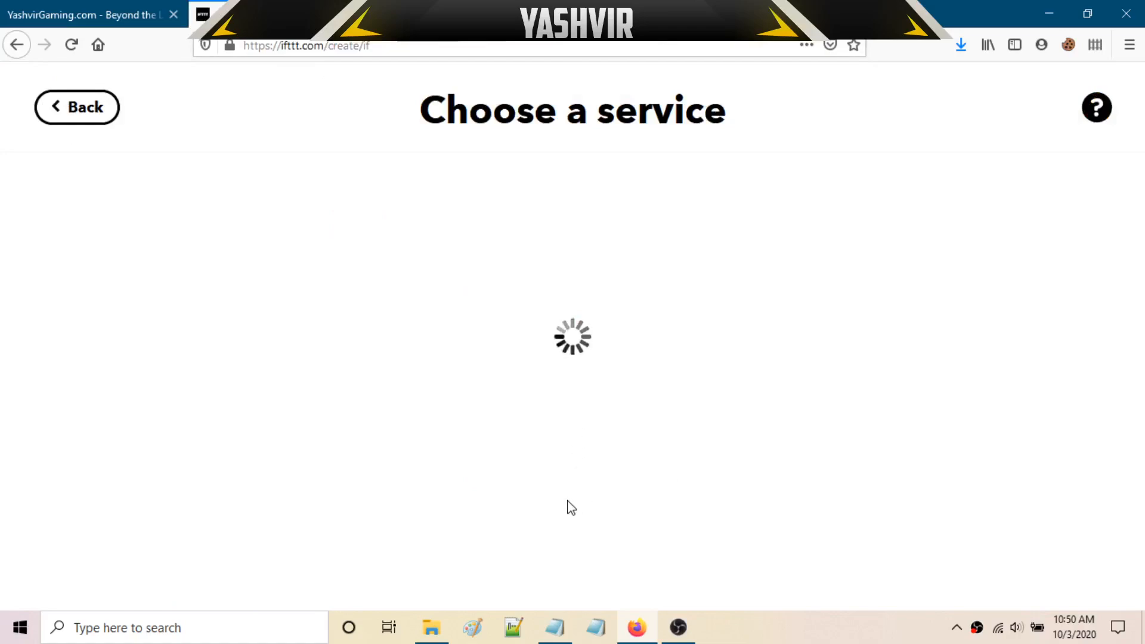
# Examine the available YouTube triggers in IFTTT and check the youtube channel on the Discord server
pyautogui.scroll(-5, 537, 478)
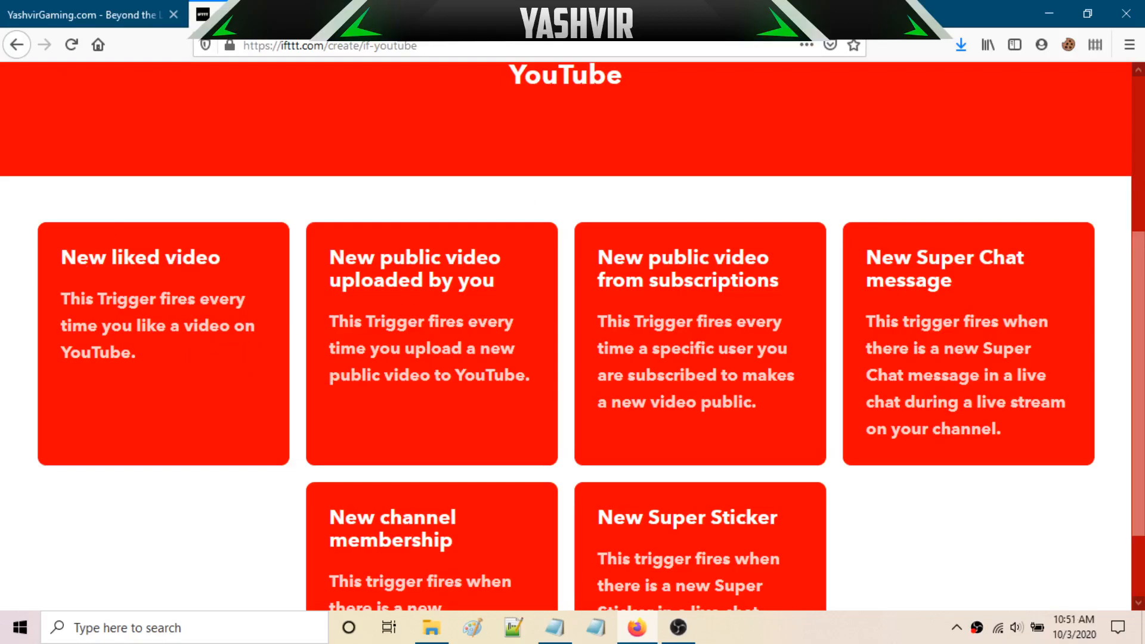
pyautogui.click(471, 14)
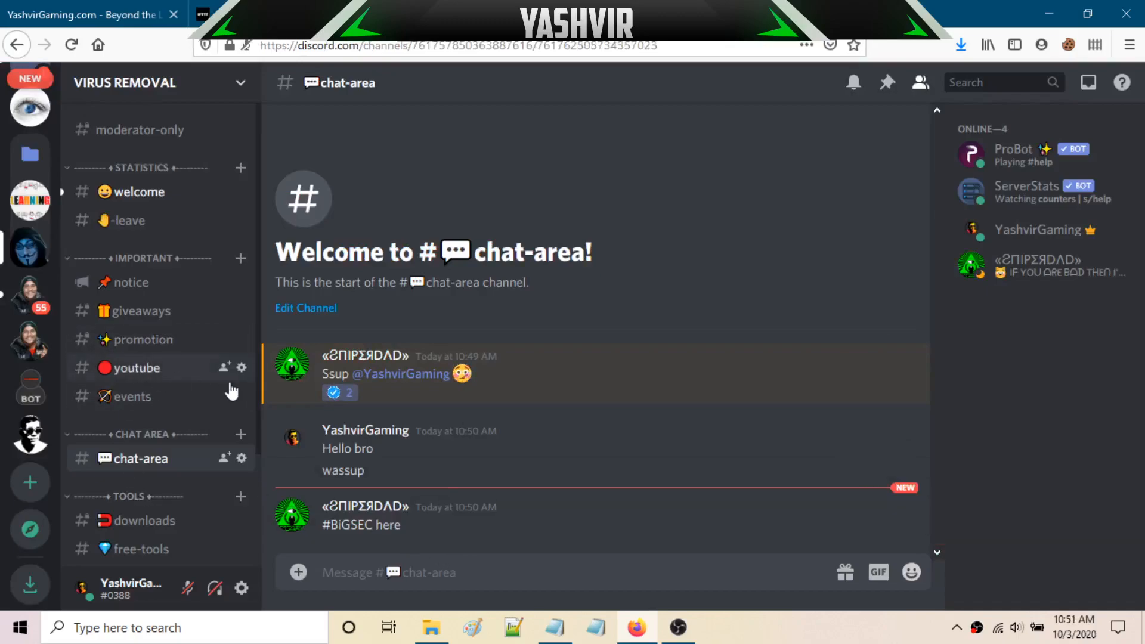
pyautogui.click(165, 375)
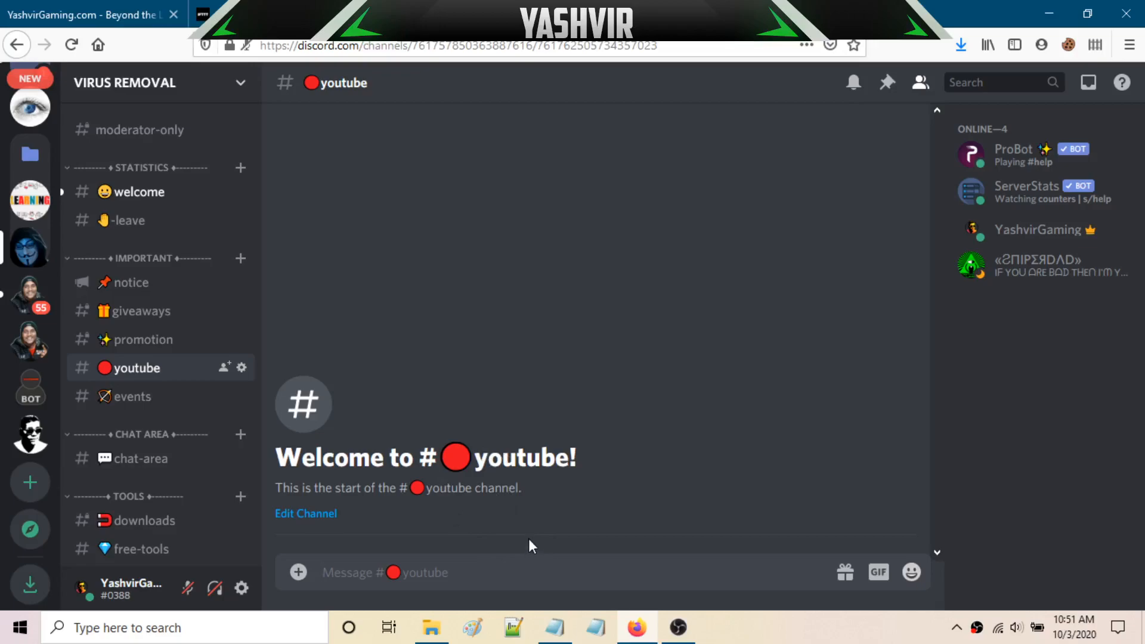
pyautogui.click(293, 15)
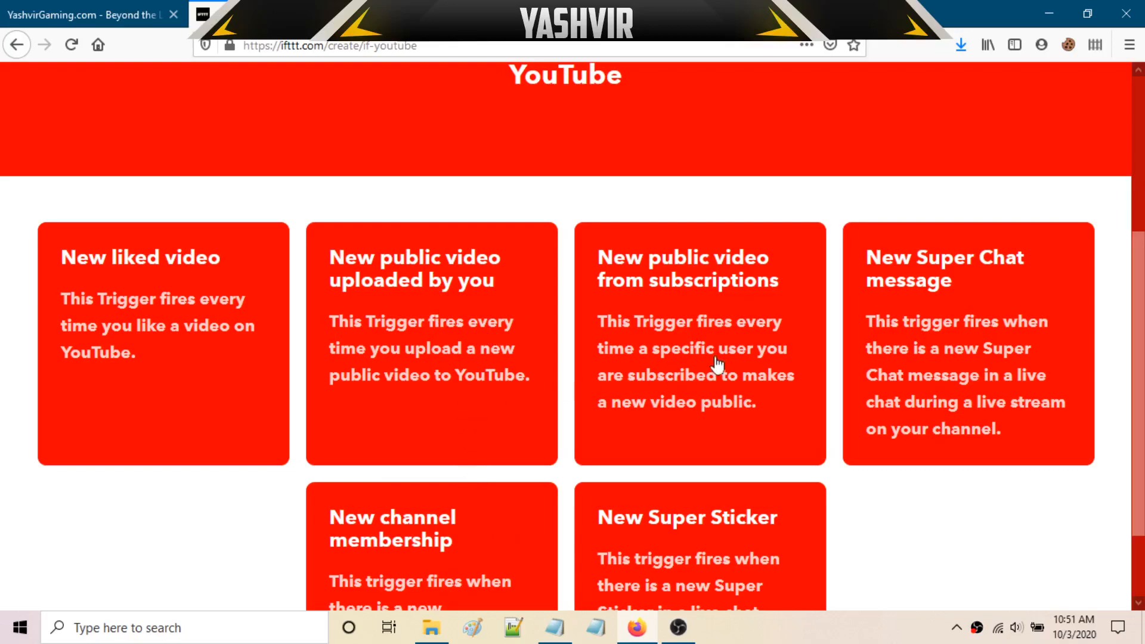
pyautogui.scroll(2, 817, 439)
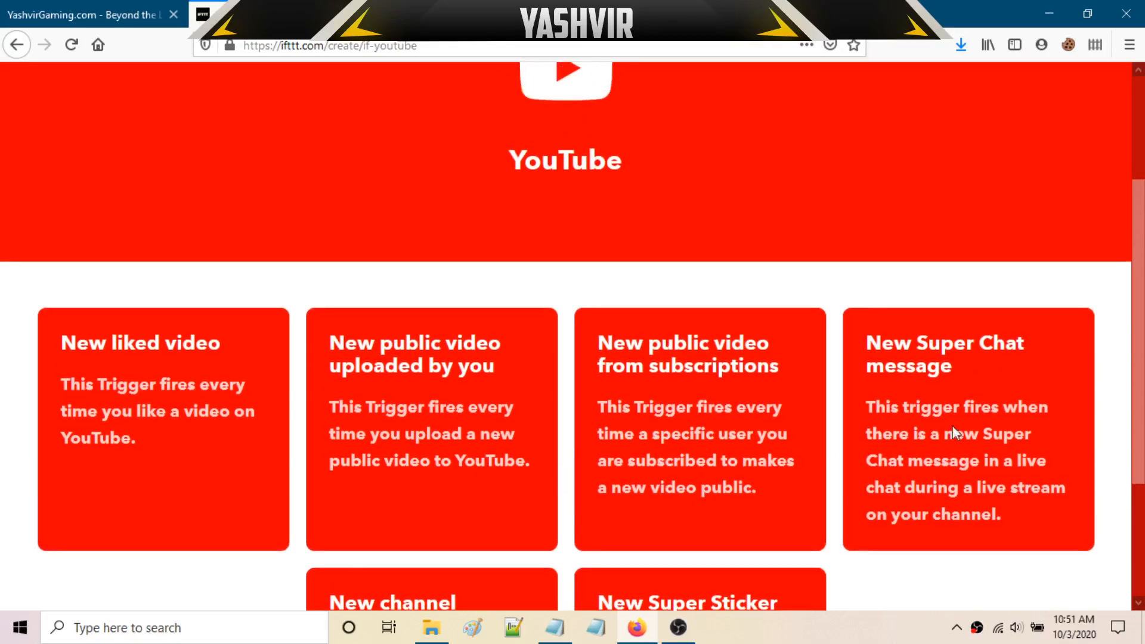
pyautogui.scroll(-4, 1139, 324)
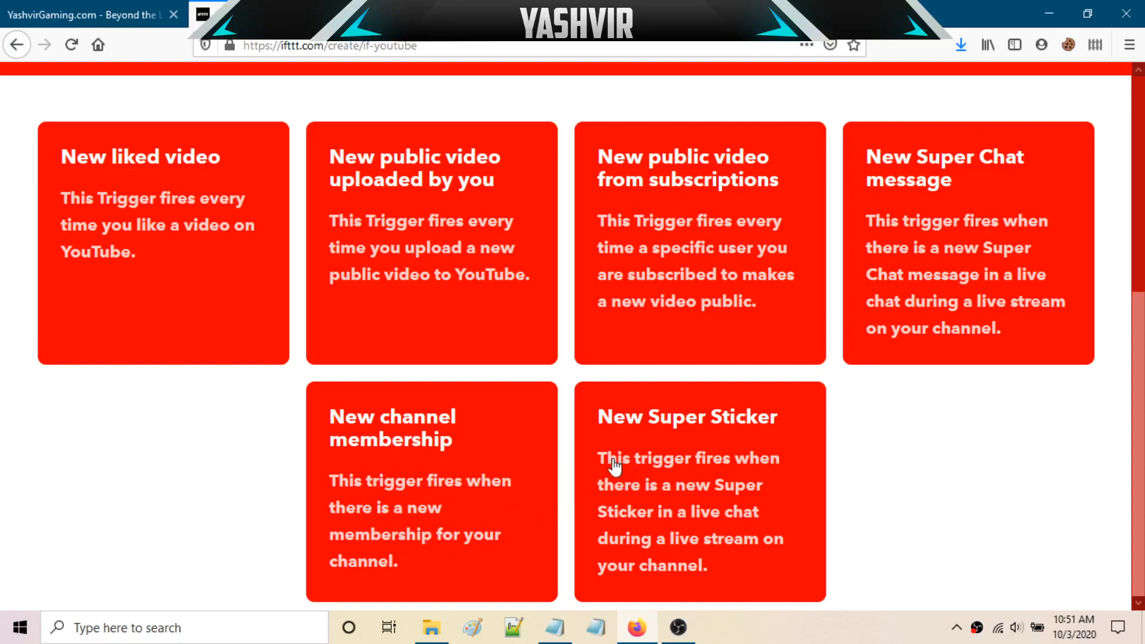
pyautogui.scroll(3, 815, 438)
pyautogui.scroll(4, 816, 440)
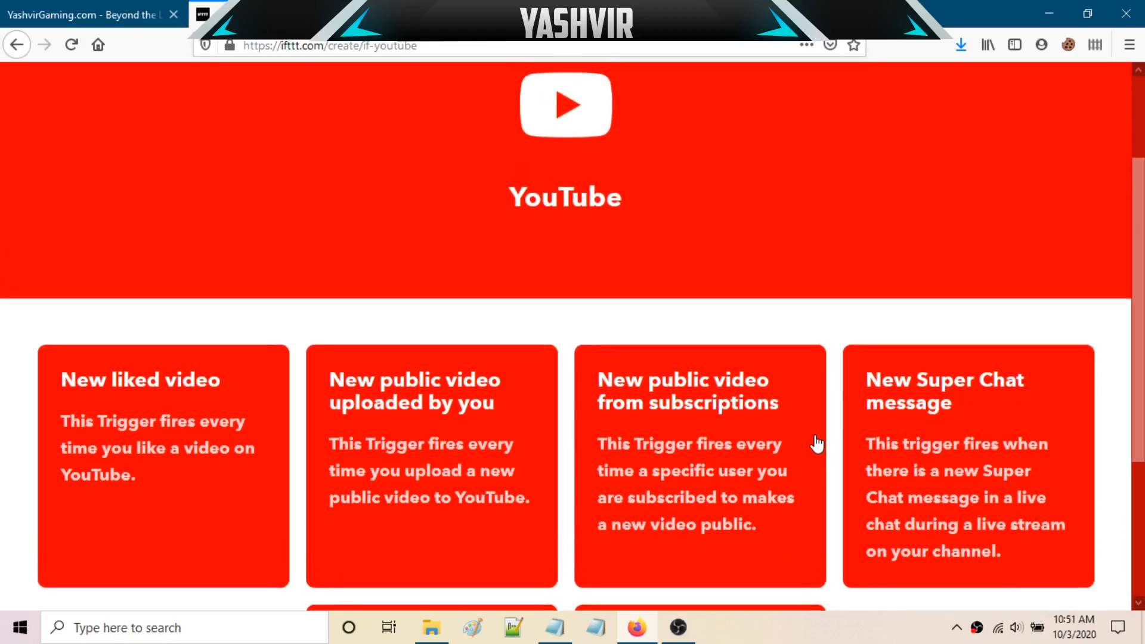
pyautogui.scroll(-2, 907, 418)
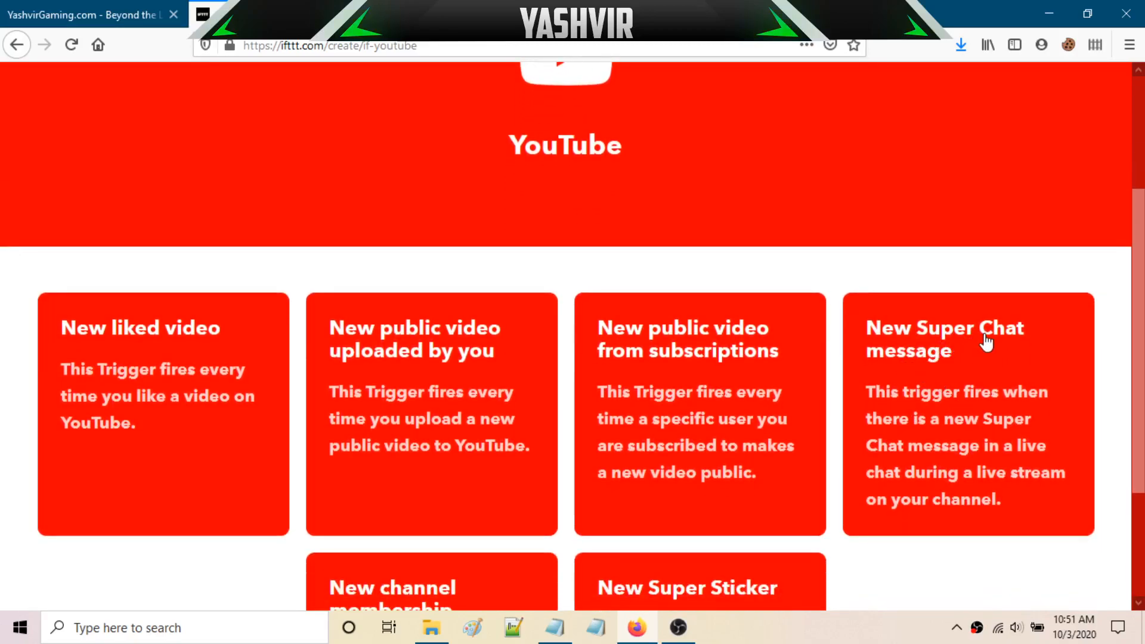
pyautogui.scroll(-3, 936, 388)
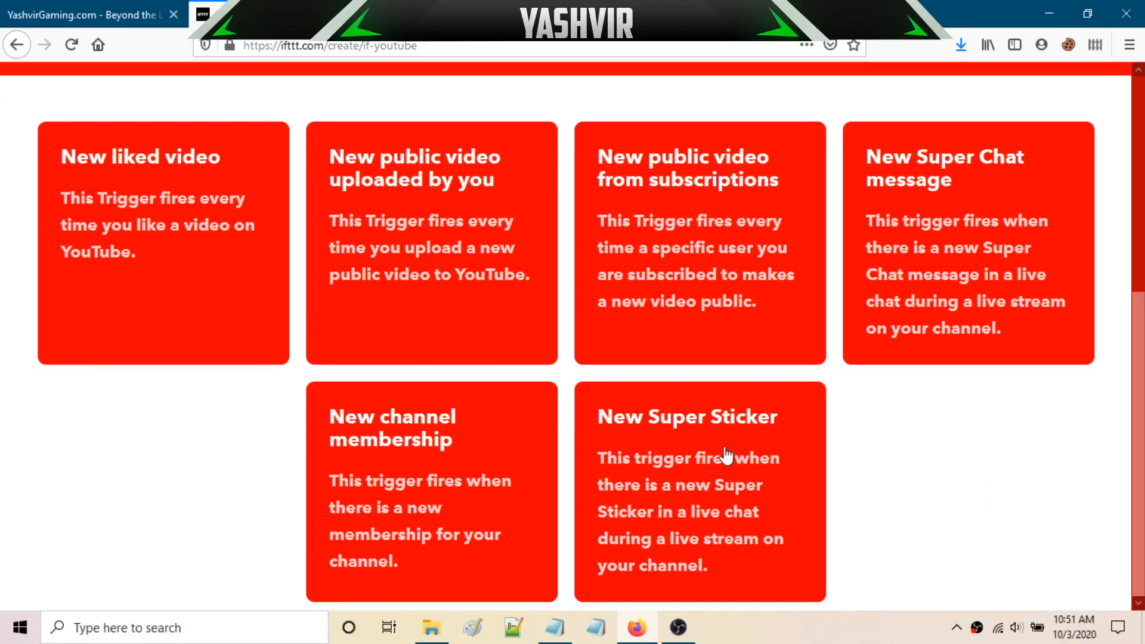
pyautogui.scroll(3, 689, 417)
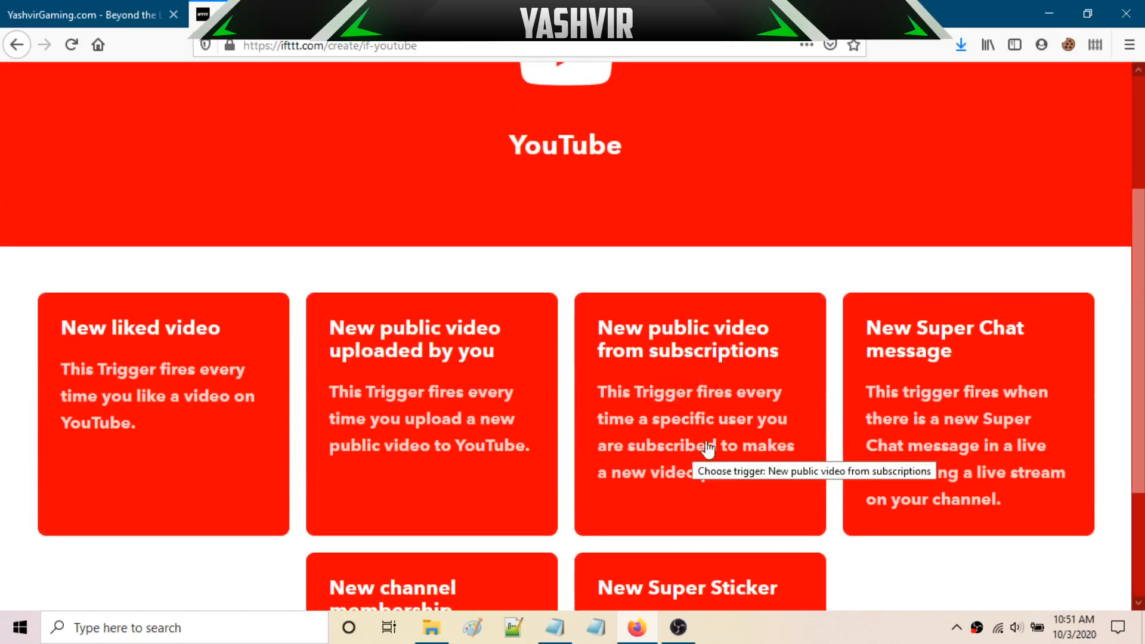
# Choose the "New public video uploaded by you" trigger and connect YouTube, granting IFTTT access to the Google account
pyautogui.click(412, 370)
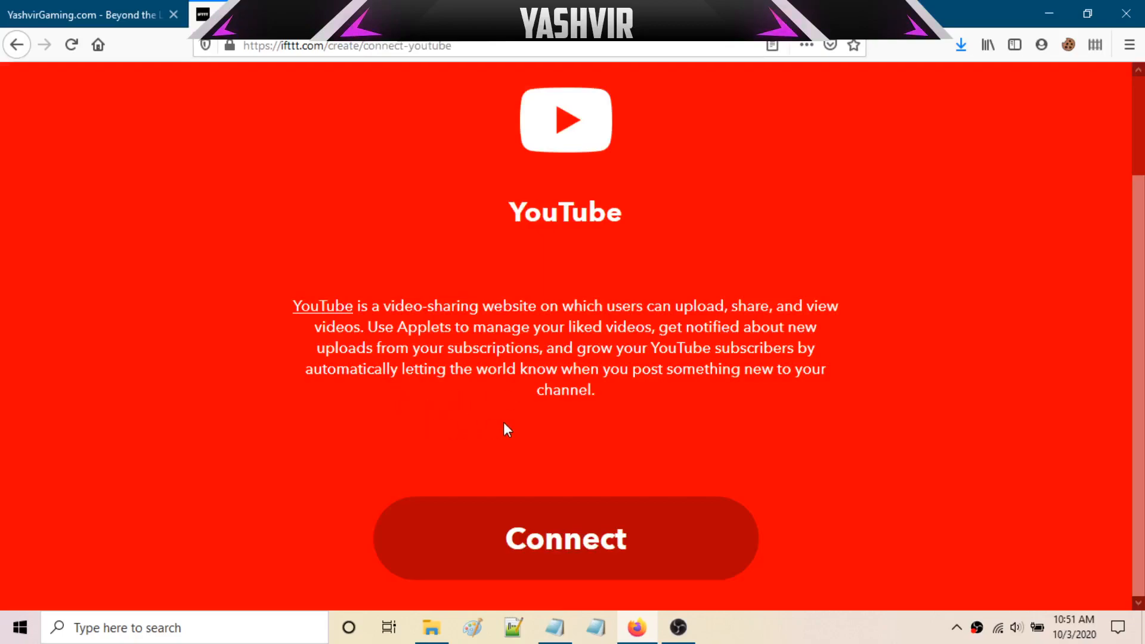
pyautogui.click(596, 537)
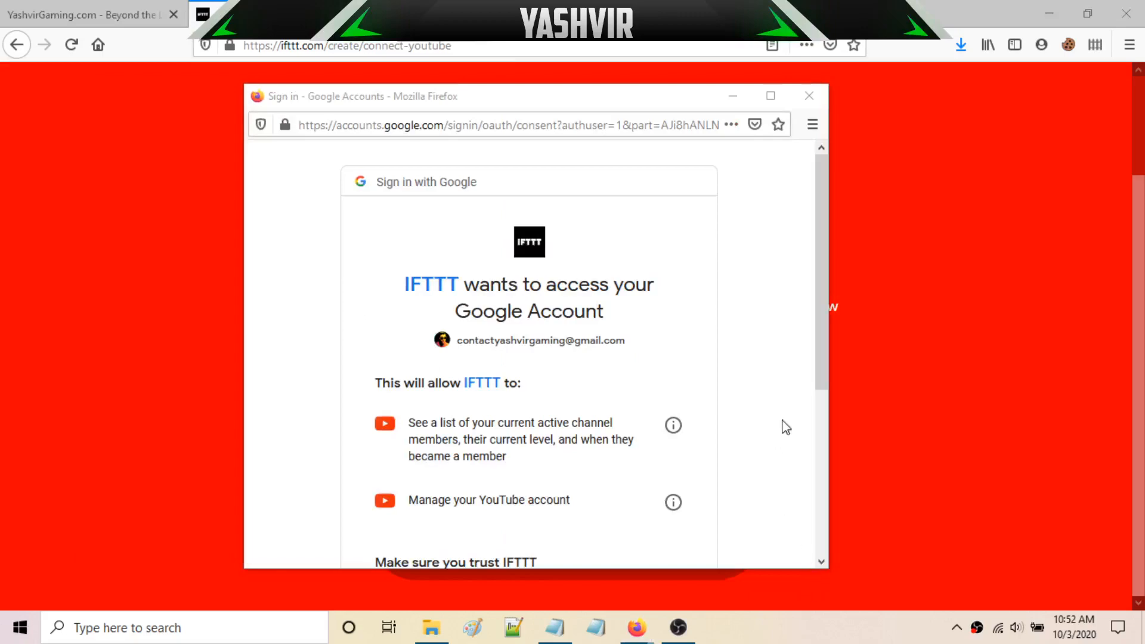
pyautogui.moveTo(814, 296); pyautogui.dragTo(808, 391)
pyautogui.click(644, 542)
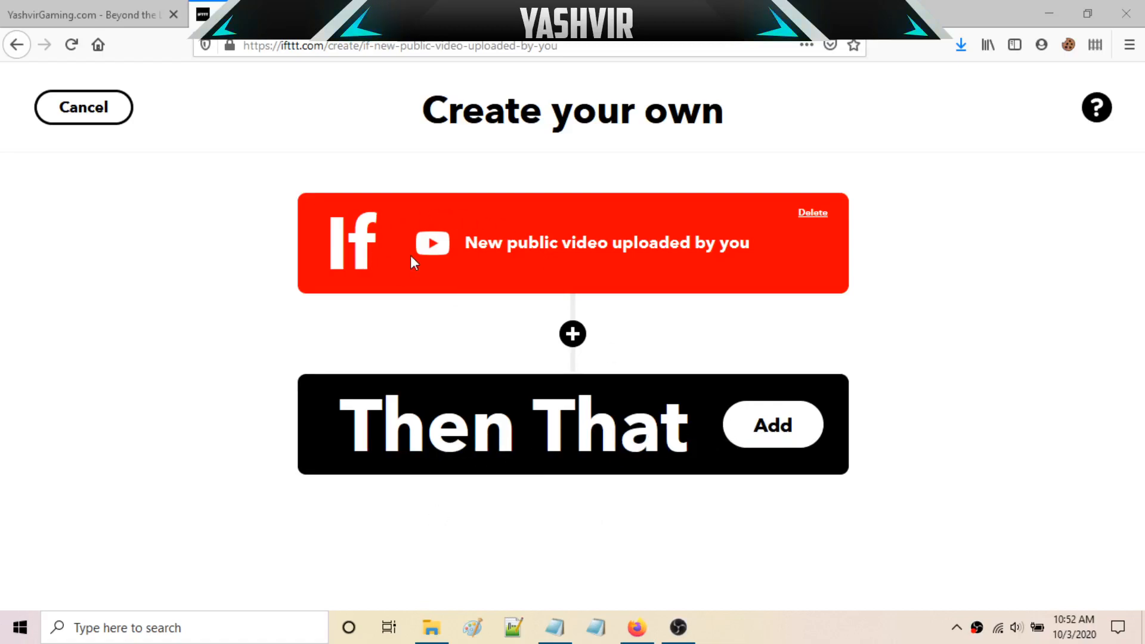
# Start adding the Then That service and search the available services for "discord"
pyautogui.click(777, 434)
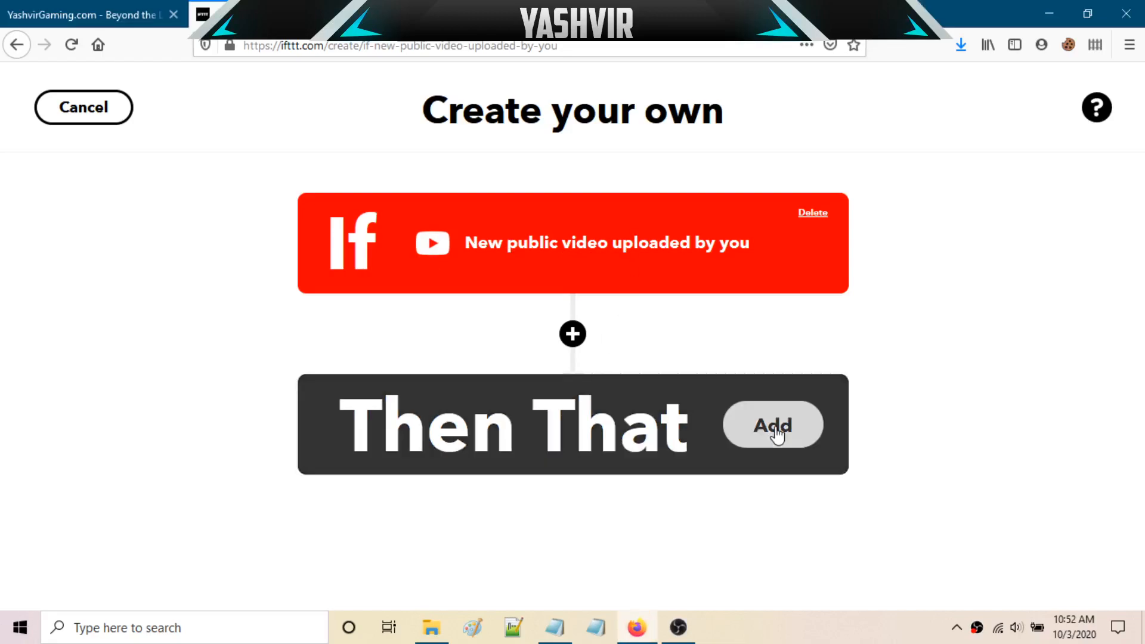
pyautogui.click(777, 433)
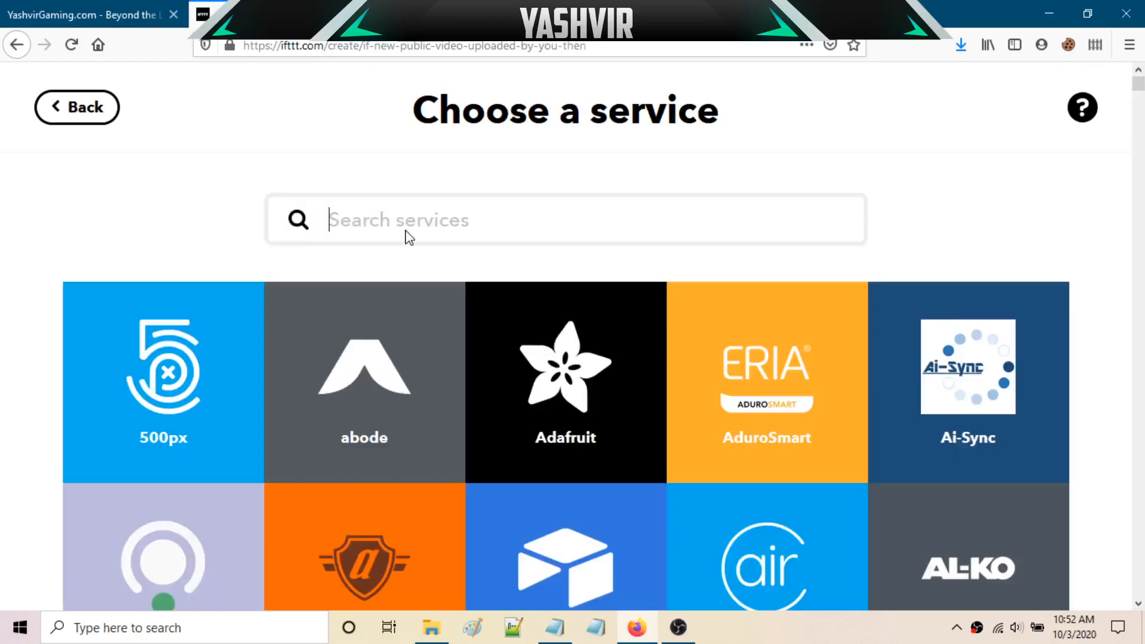
pyautogui.write('discord')
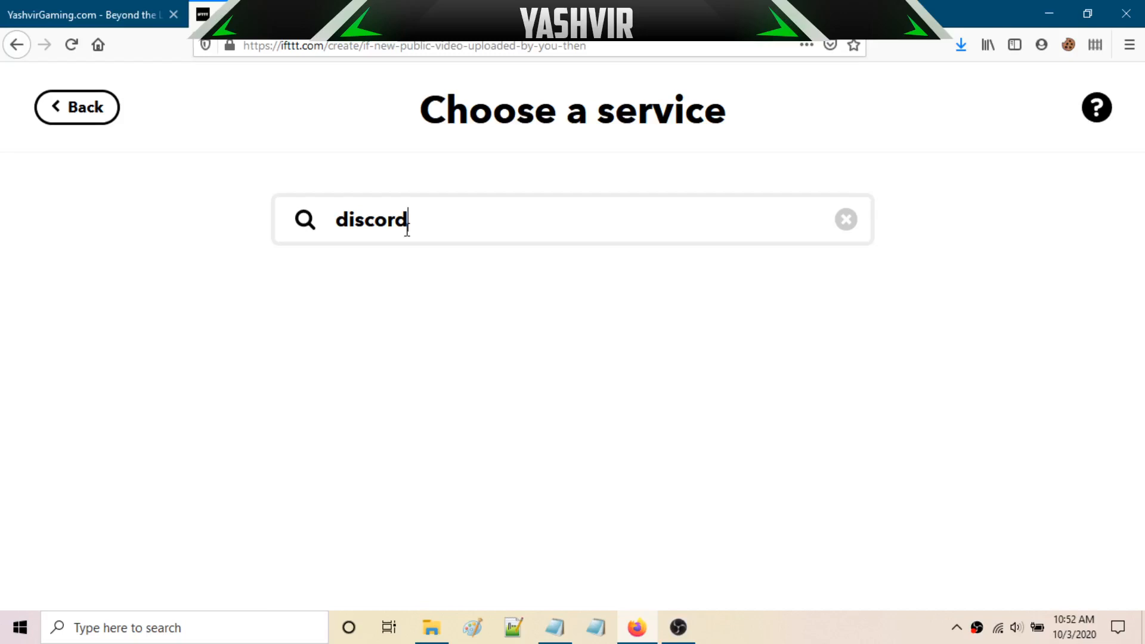
# Search for "webhooks" instead, choose the Webhooks service and select its "Make a web request" action
pyautogui.moveTo(405, 210); pyautogui.dragTo(310, 232)
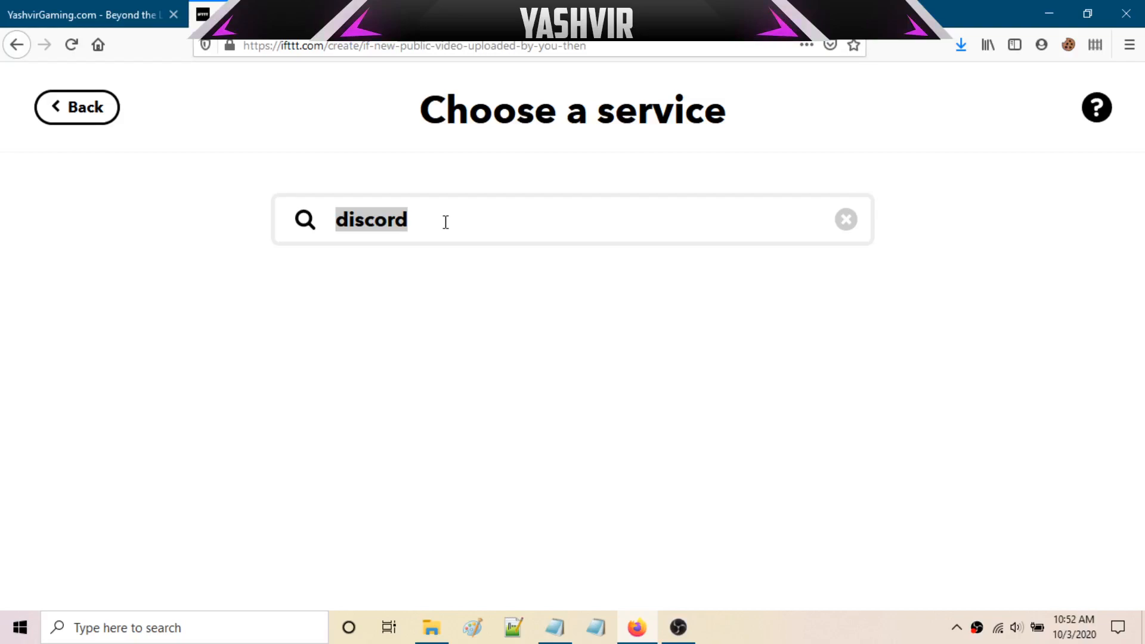
pyautogui.write('webhi')
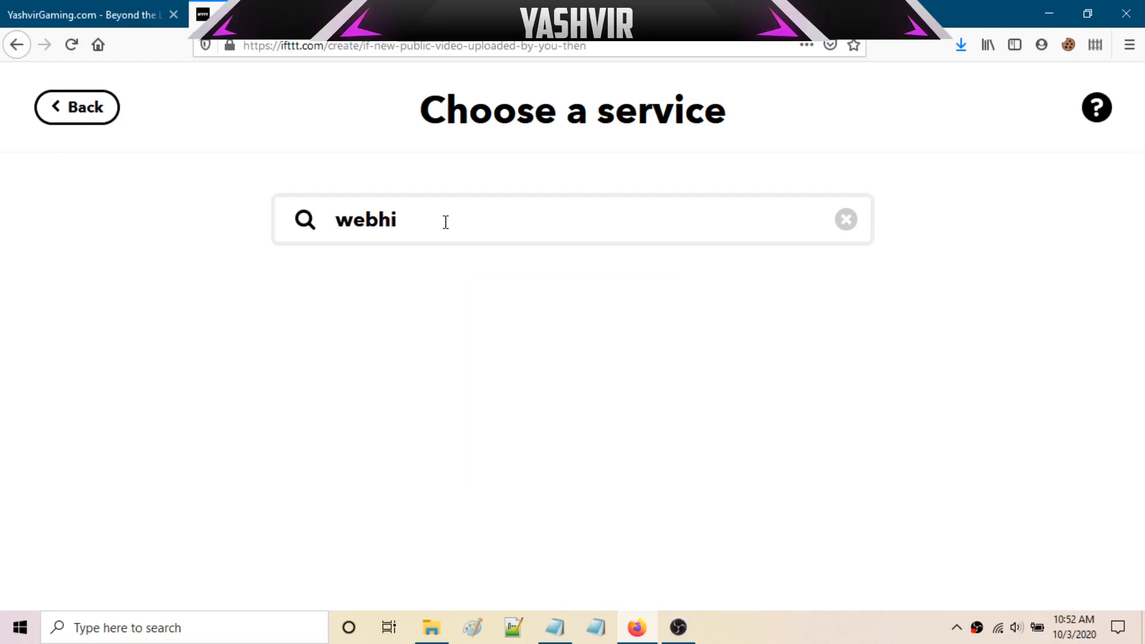
pyautogui.press('BackSpace')
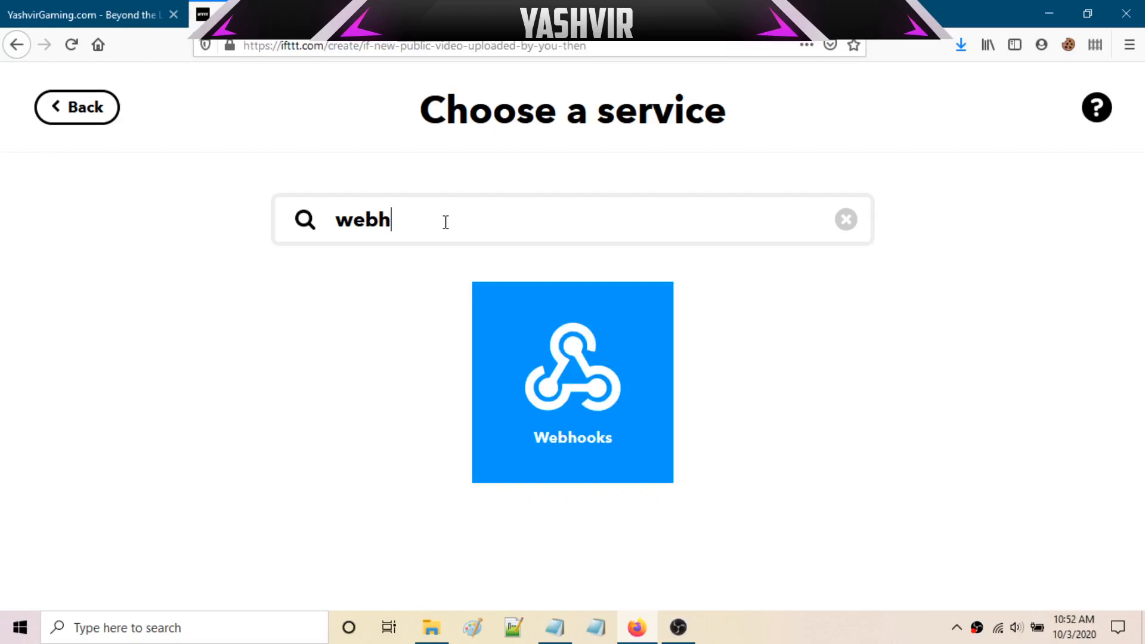
pyautogui.write('ook')
pyautogui.moveTo(464, 235); pyautogui.dragTo(269, 217)
pyautogui.write('web')
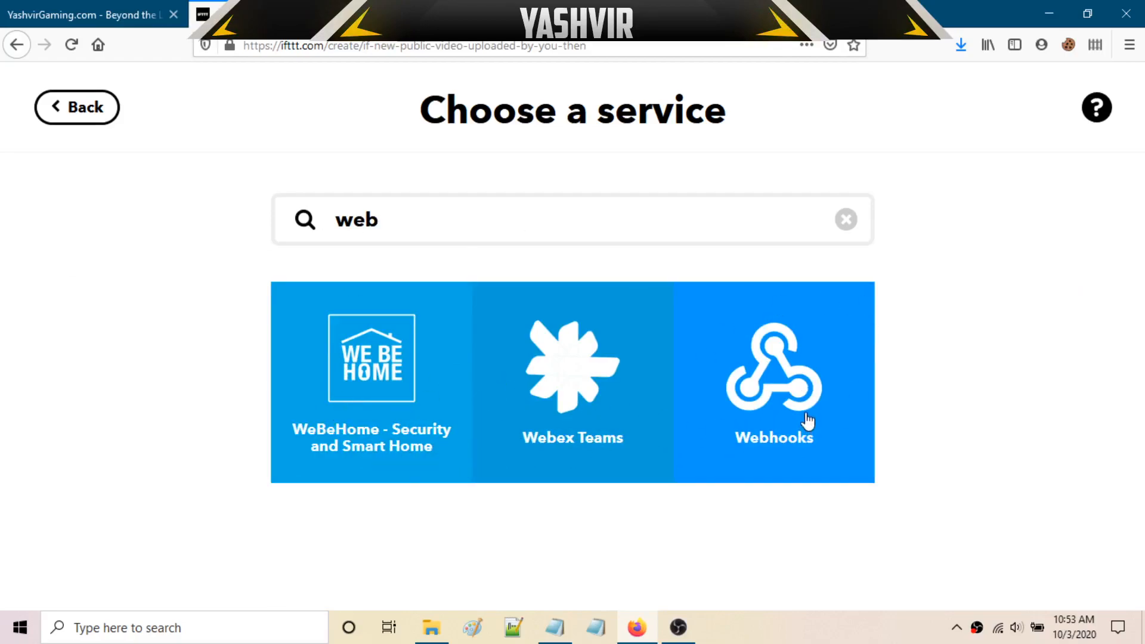
pyautogui.write('hooks')
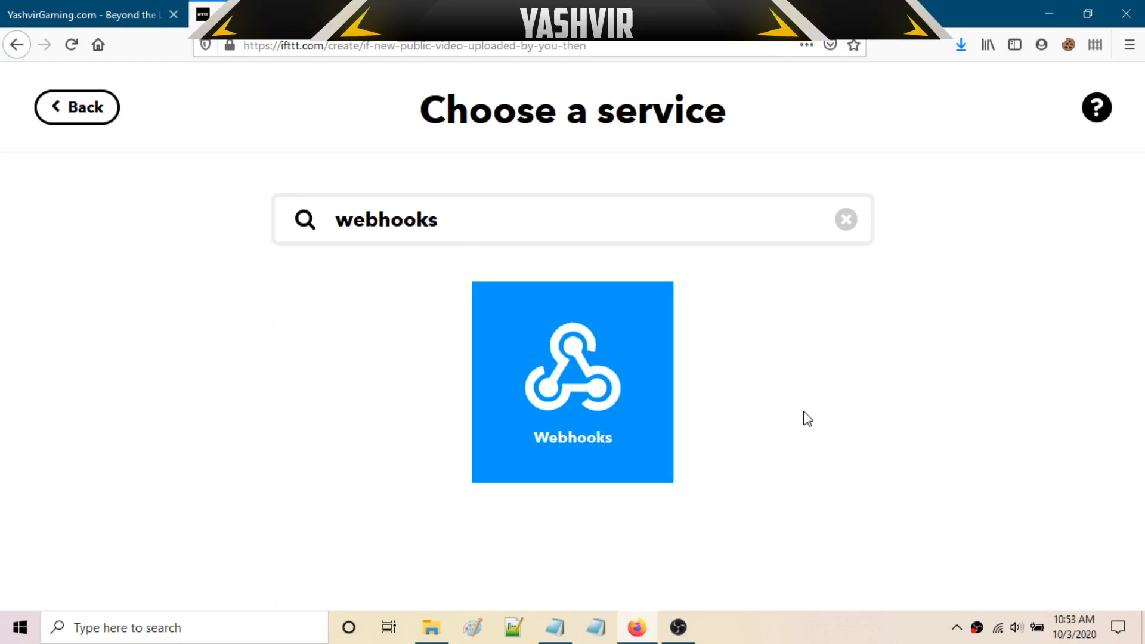
pyautogui.click(602, 412)
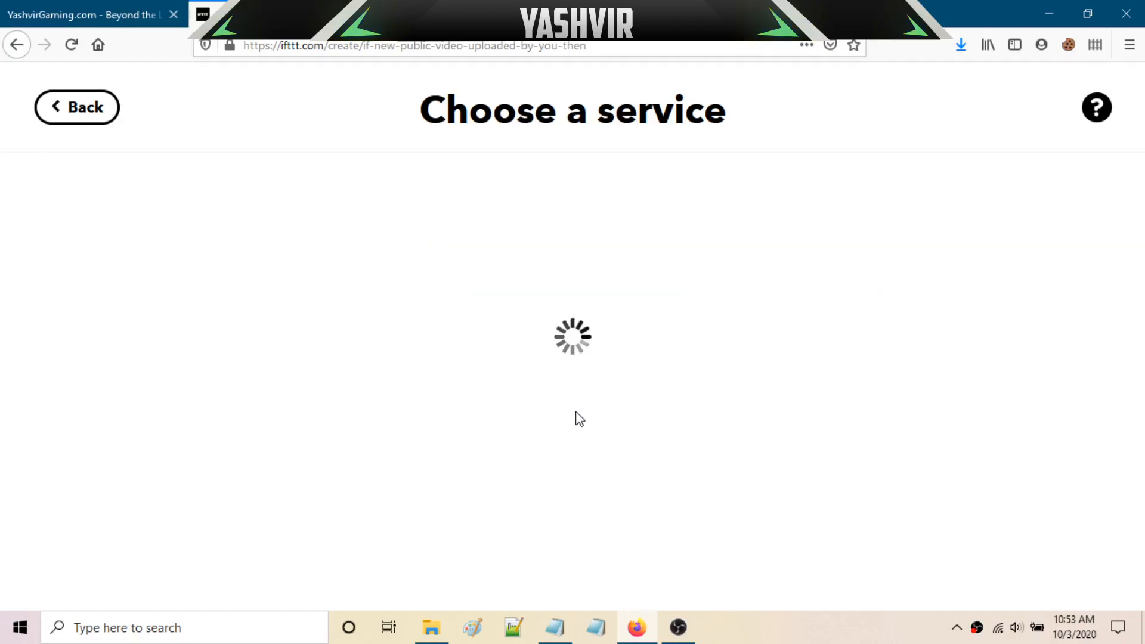
pyautogui.scroll(-2, 499, 409)
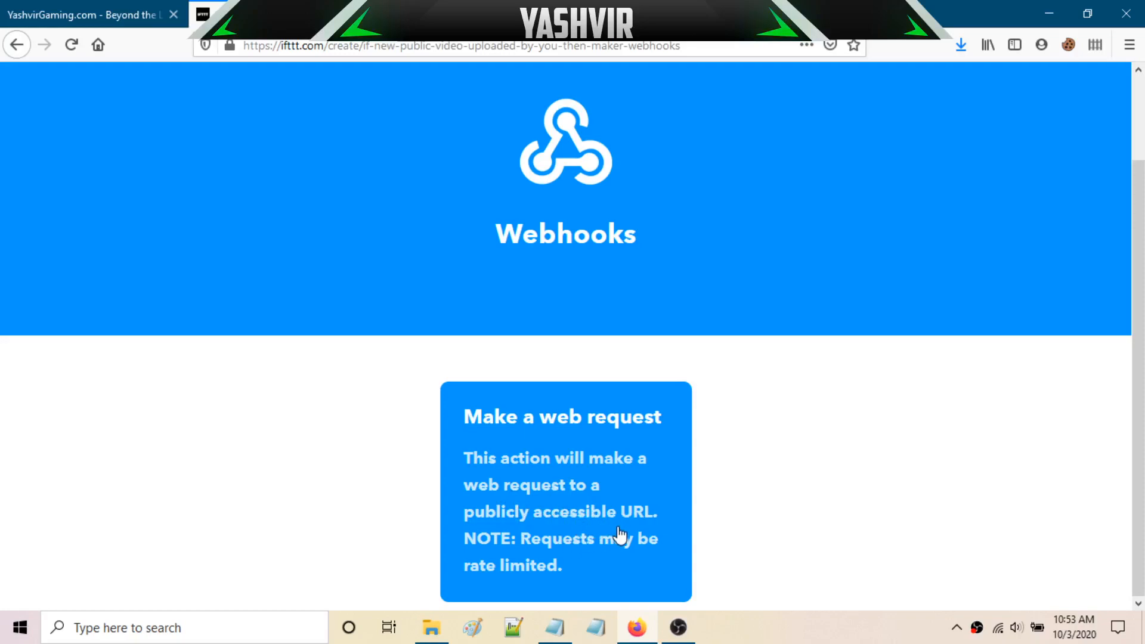
pyautogui.click(567, 532)
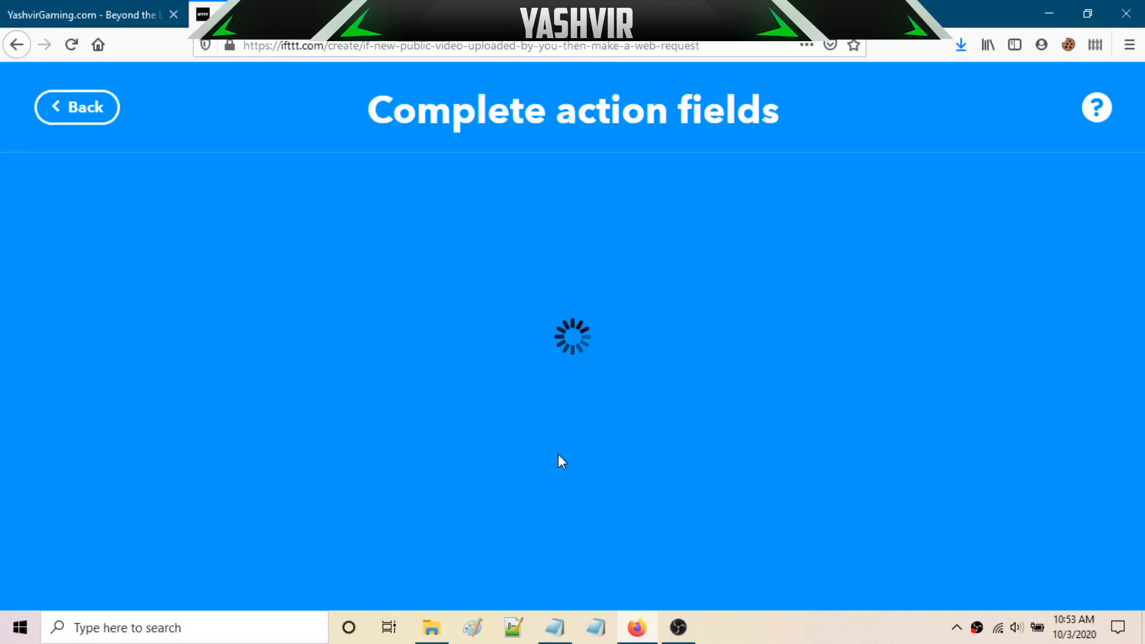
pyautogui.scroll(-2, 469, 429)
pyautogui.click(484, 399)
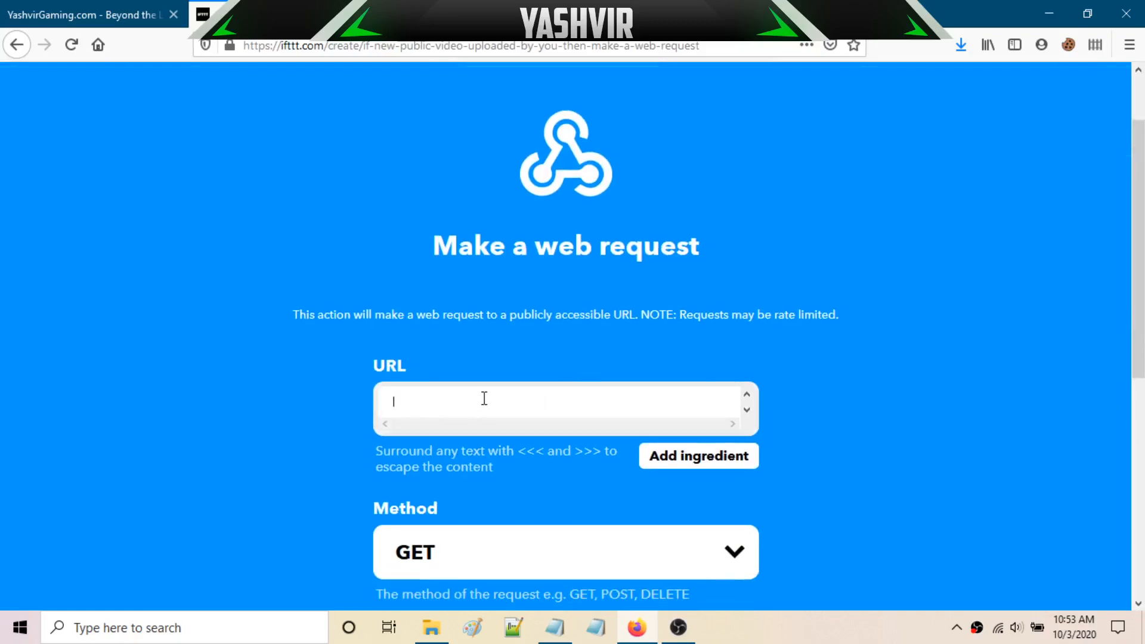
# Switch to Discord and create a webhook in the integrations of the server's youtube channel
pyautogui.click(471, 14)
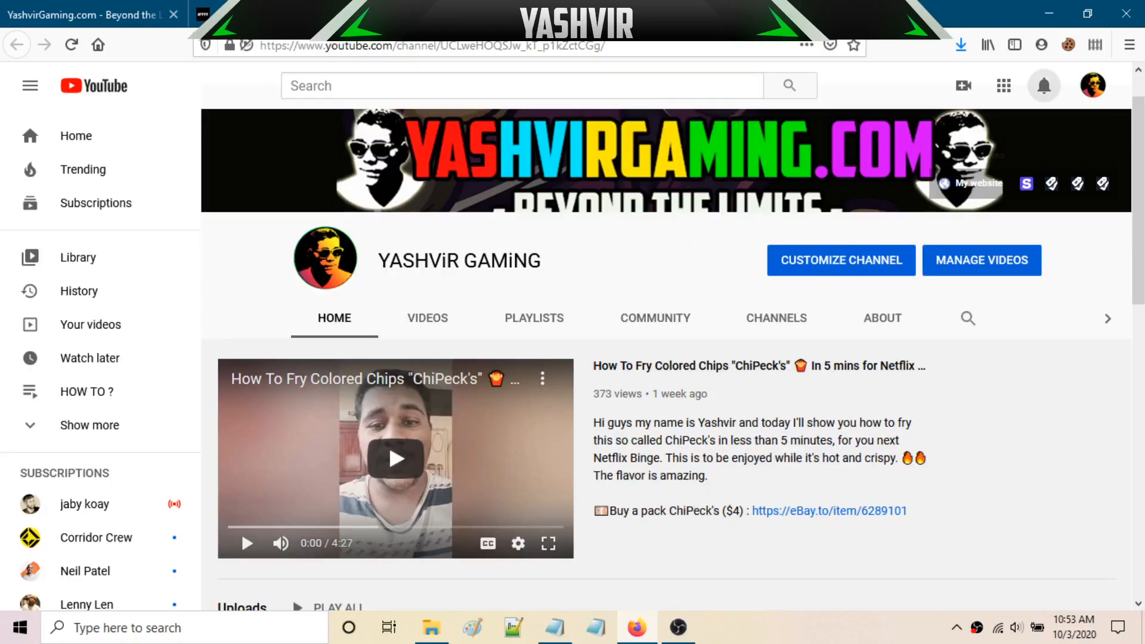
pyautogui.click(513, 14)
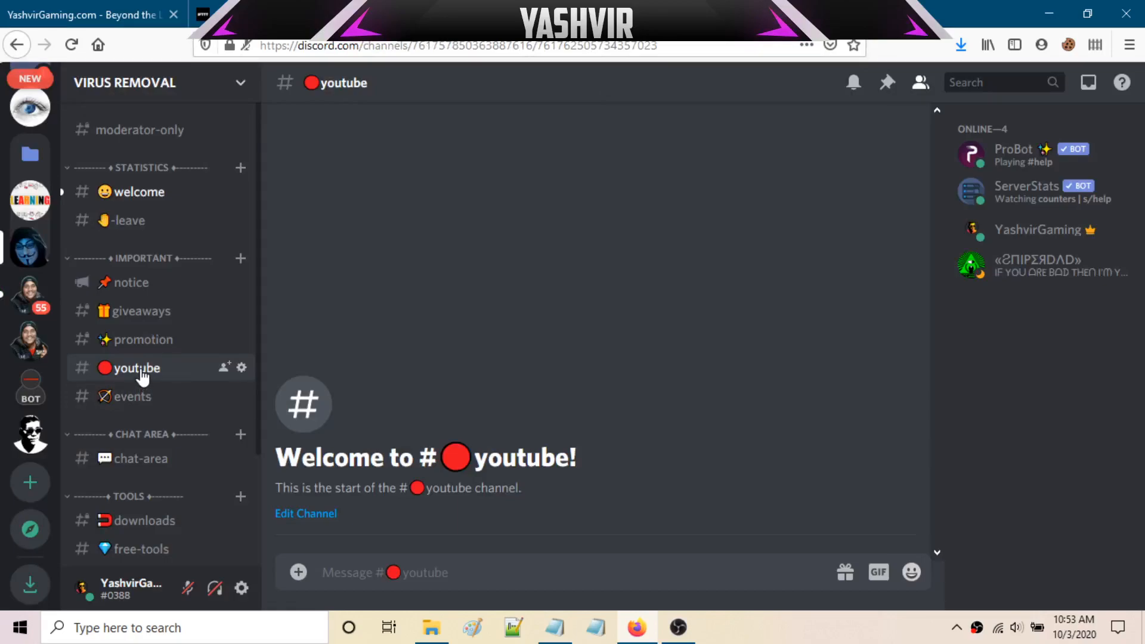
pyautogui.click(241, 367)
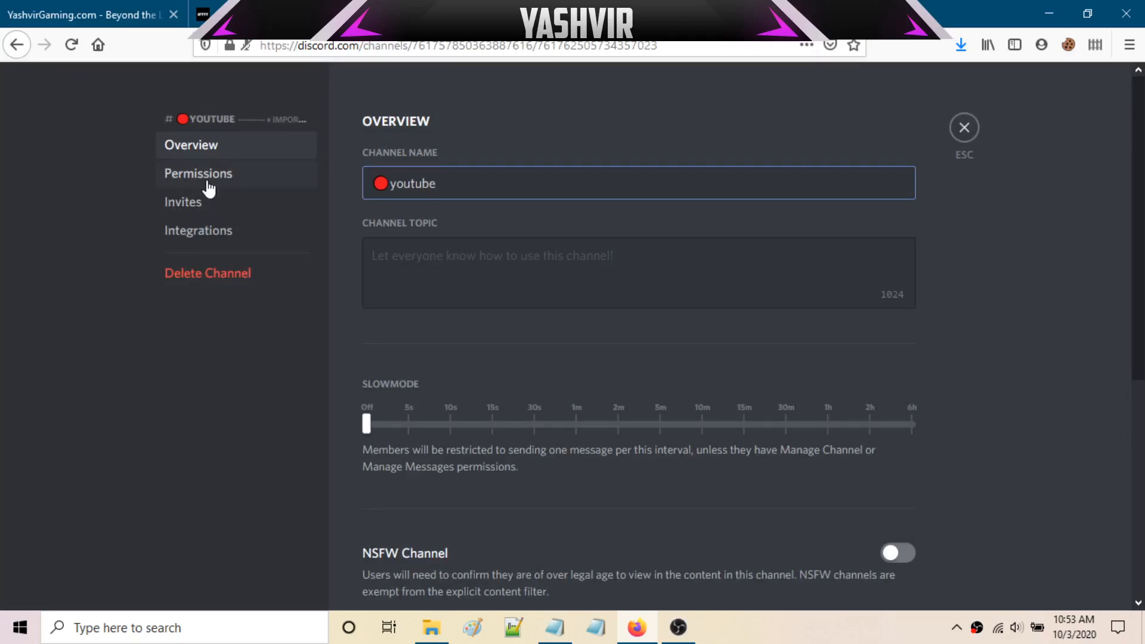
pyautogui.click(200, 233)
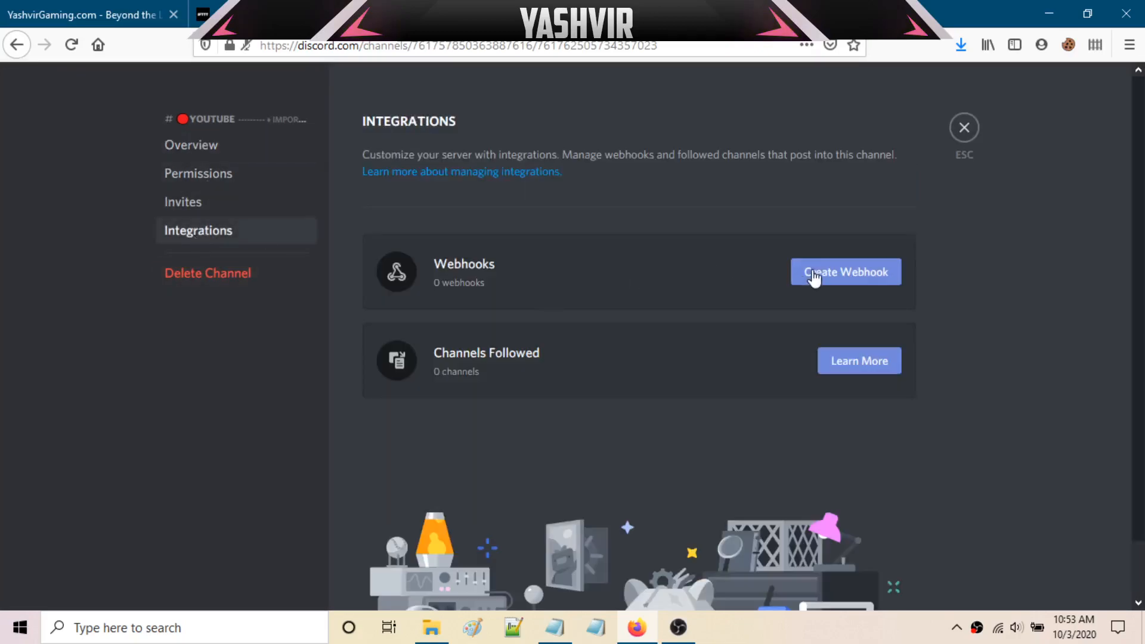
pyautogui.click(564, 292)
pyautogui.click(626, 417)
pyautogui.click(441, 336)
# Rename the new webhook as "Media"
pyautogui.click(618, 441)
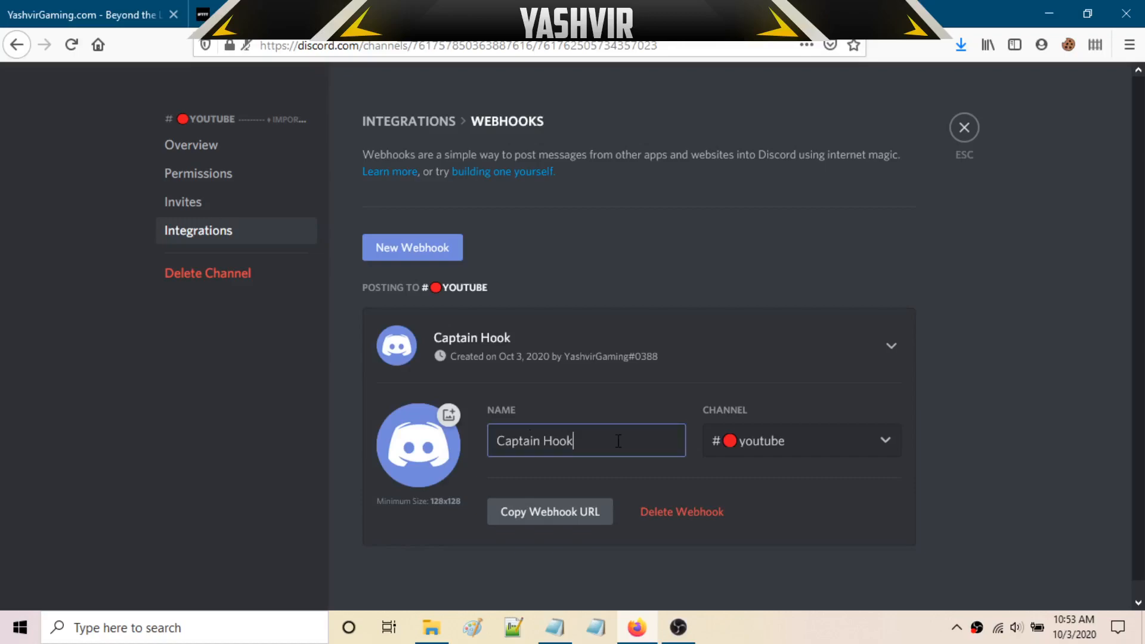
pyautogui.tripleClick(618, 441)
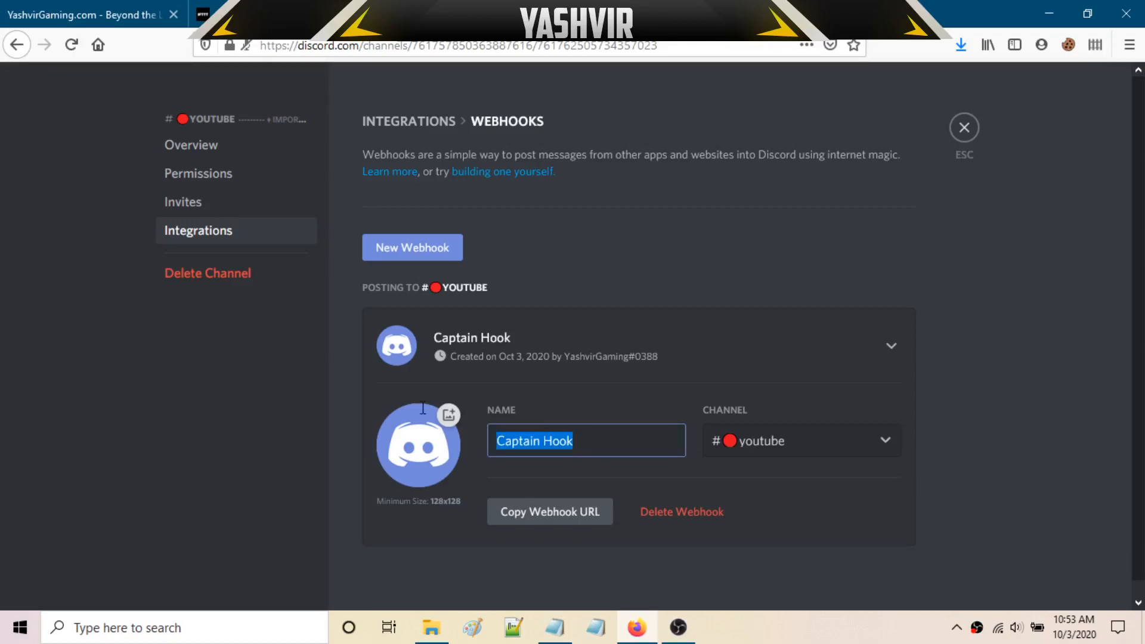
pyautogui.write('Media')
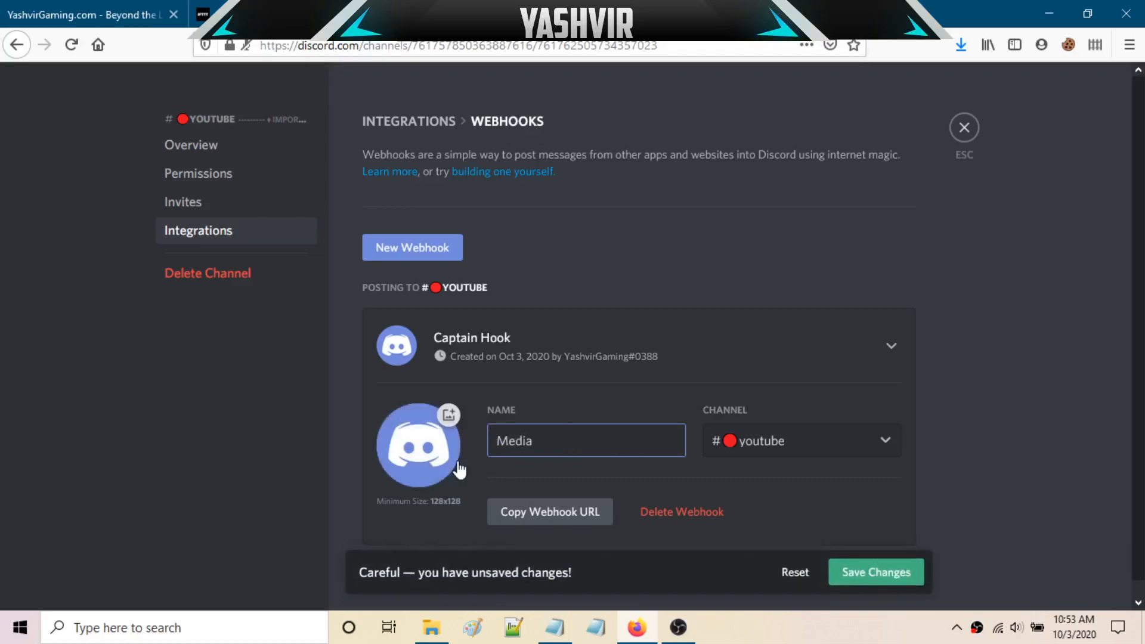
# Upload the picture of the anime girl with red horns as the webhook's avatar and apply the default crop
pyautogui.click(428, 482)
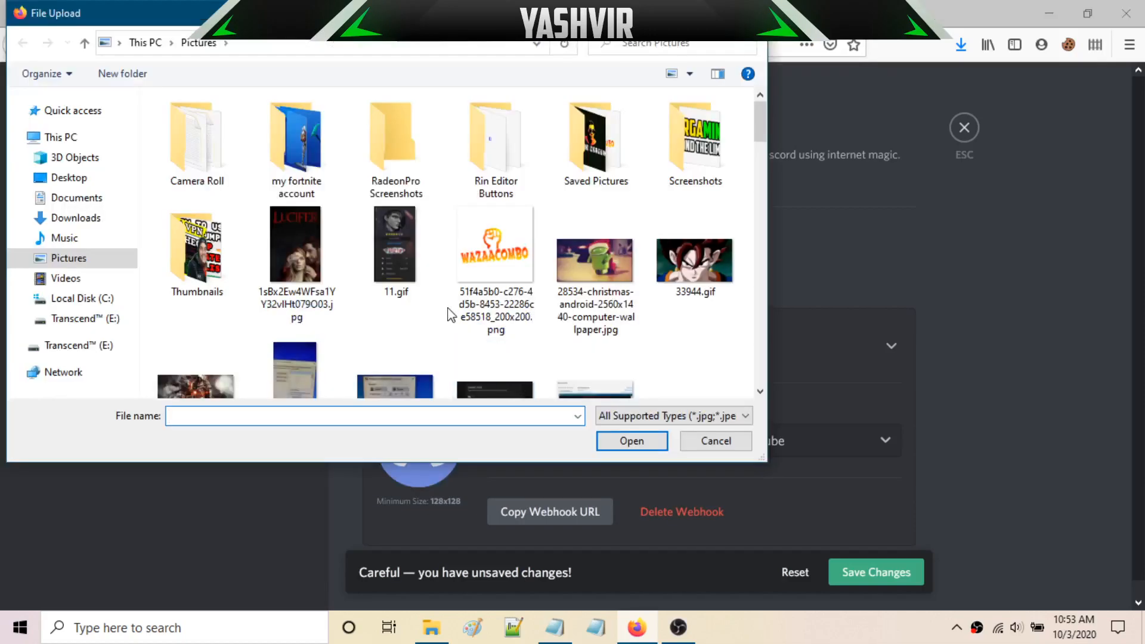
pyautogui.scroll(-5, 452, 314)
pyautogui.click(595, 247)
pyautogui.doubleClick(592, 248)
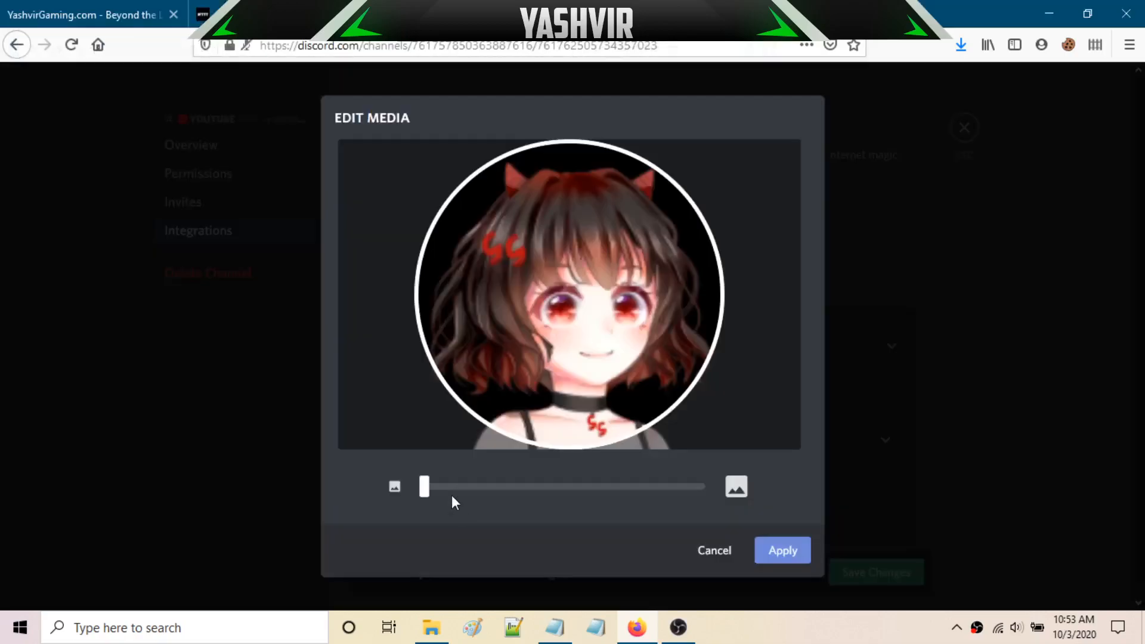
pyautogui.click(773, 540)
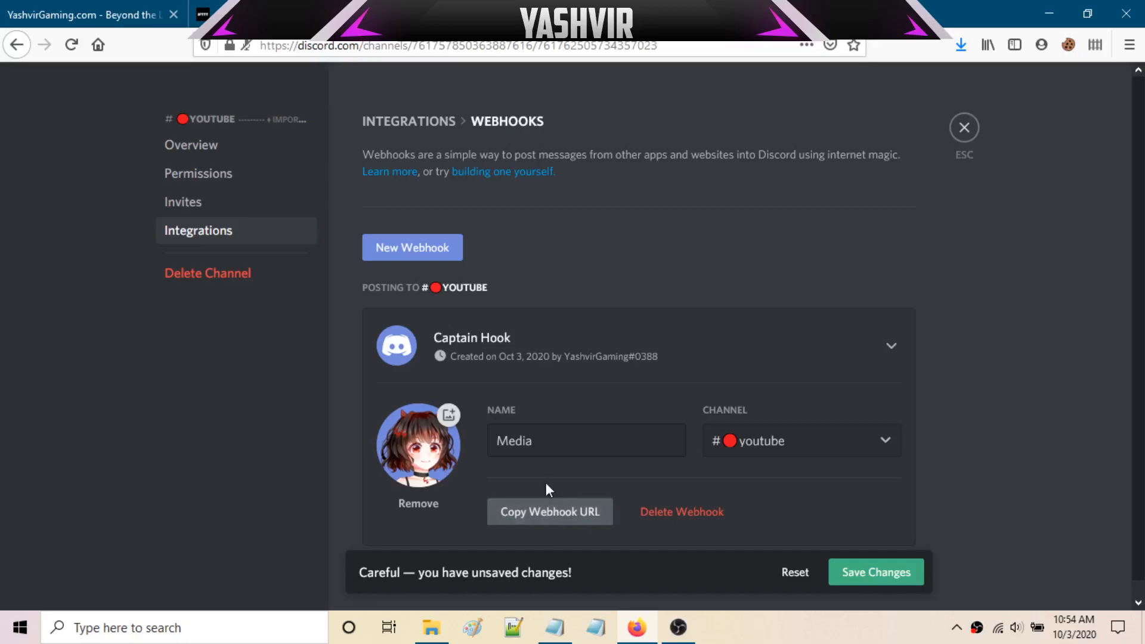
# Change the webhook's target channel to welcome and set it back to youtube
pyautogui.click(795, 445)
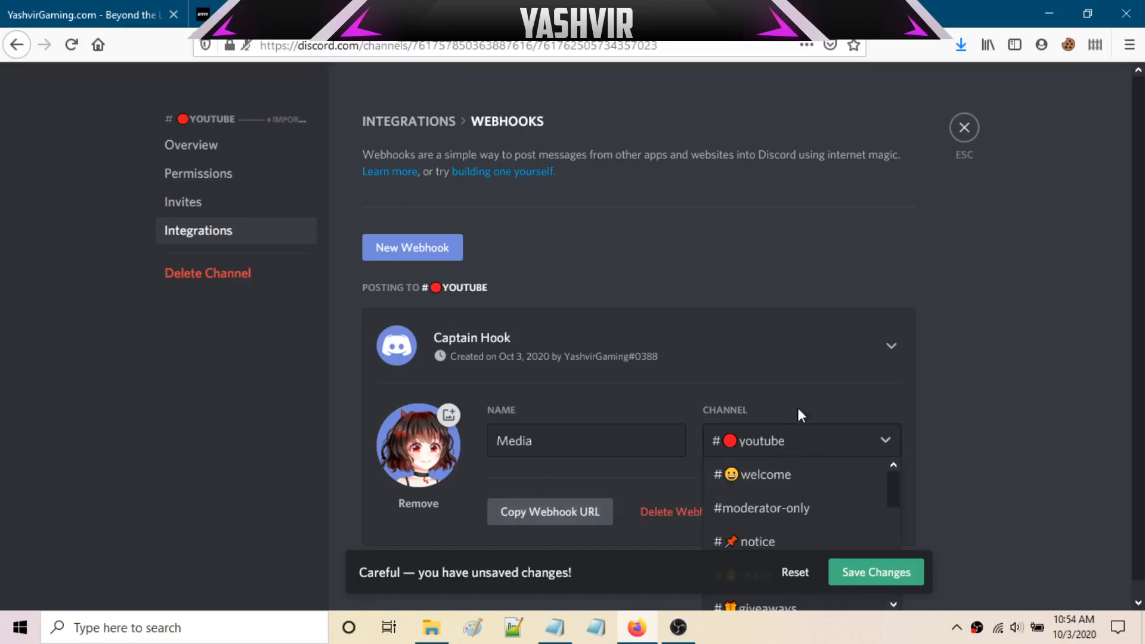
pyautogui.scroll(-1, 831, 366)
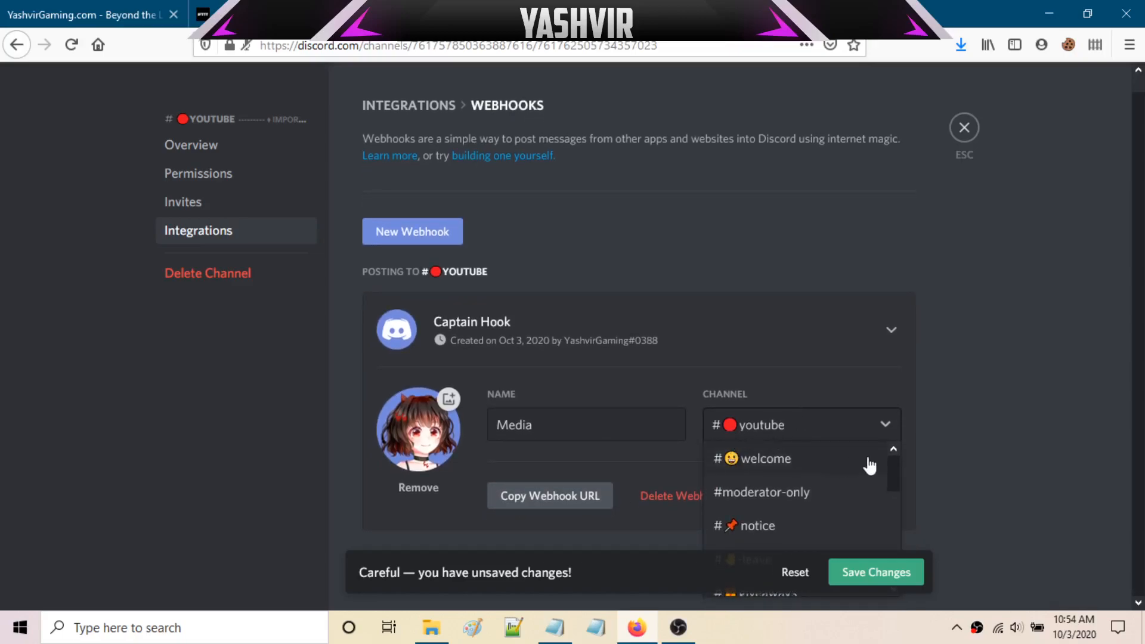
pyautogui.scroll(-1, 892, 471)
pyautogui.scroll(1, 892, 477)
pyautogui.click(787, 468)
pyautogui.click(833, 436)
pyautogui.moveTo(892, 465); pyautogui.dragTo(886, 525)
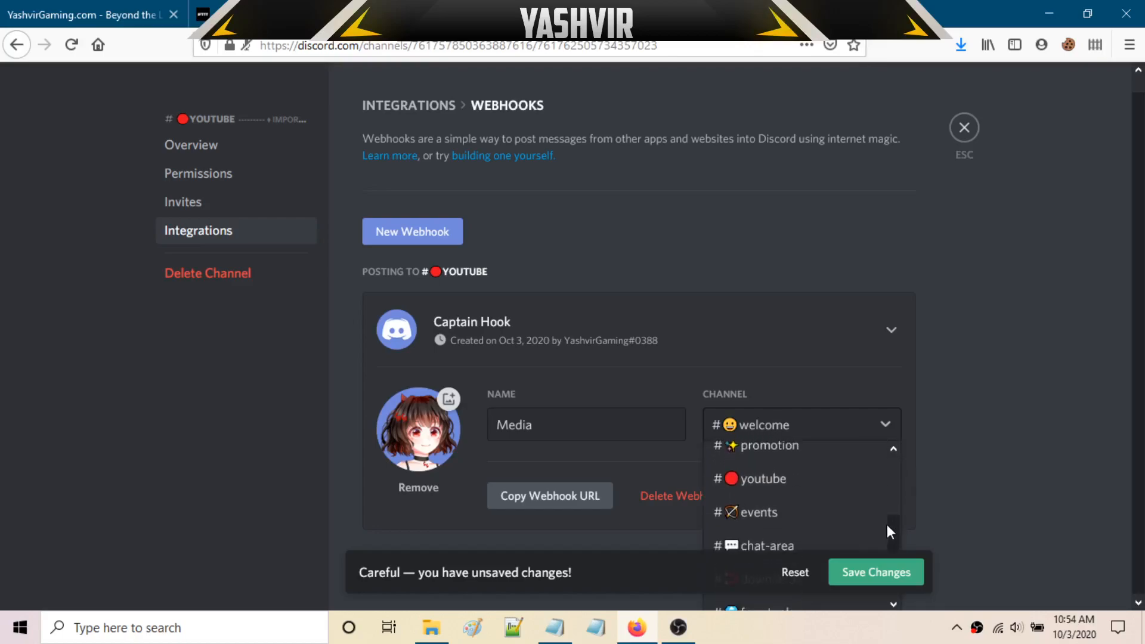
pyautogui.click(782, 489)
# Copy the webhook URL, saving the webhook's changes, and paste it into the URL field of IFTTT's web request
pyautogui.click(579, 499)
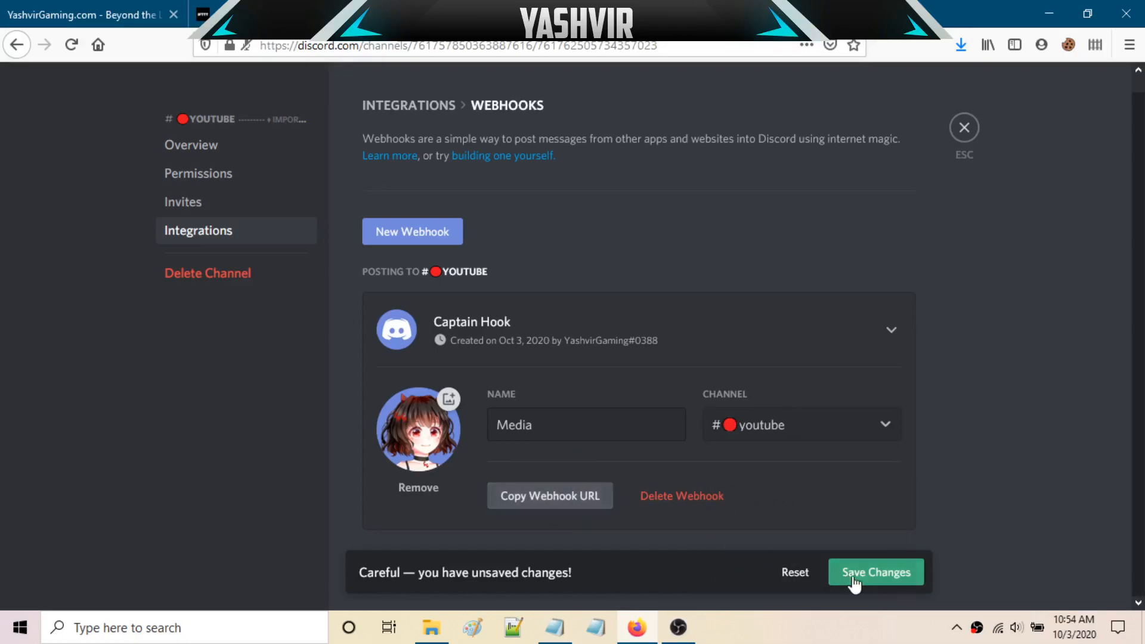
pyautogui.click(882, 580)
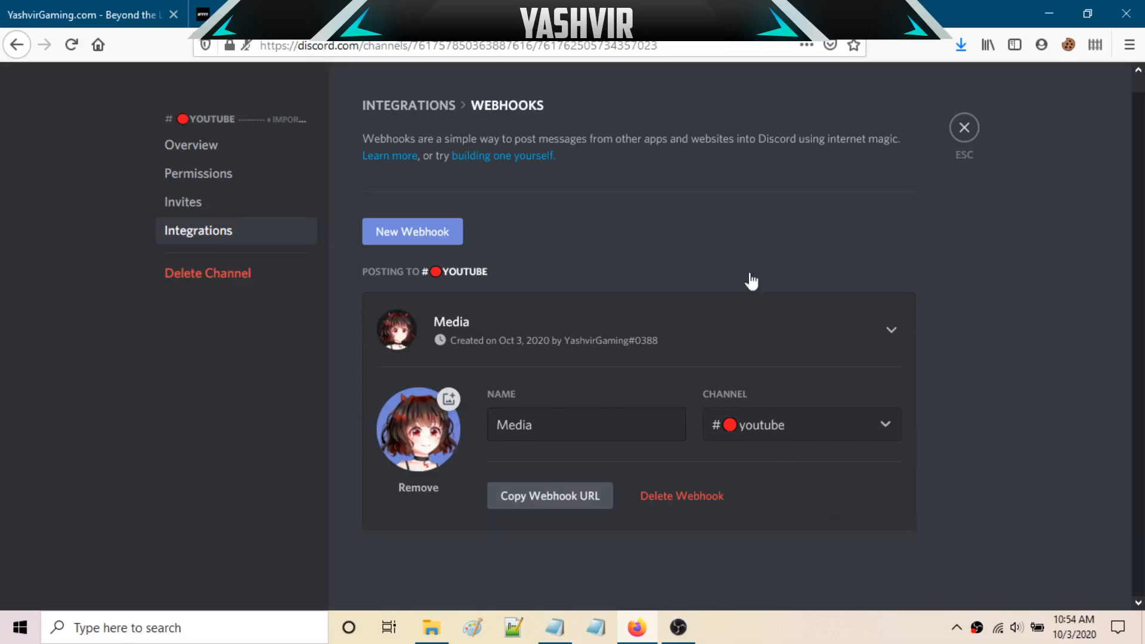
pyautogui.click(206, 13)
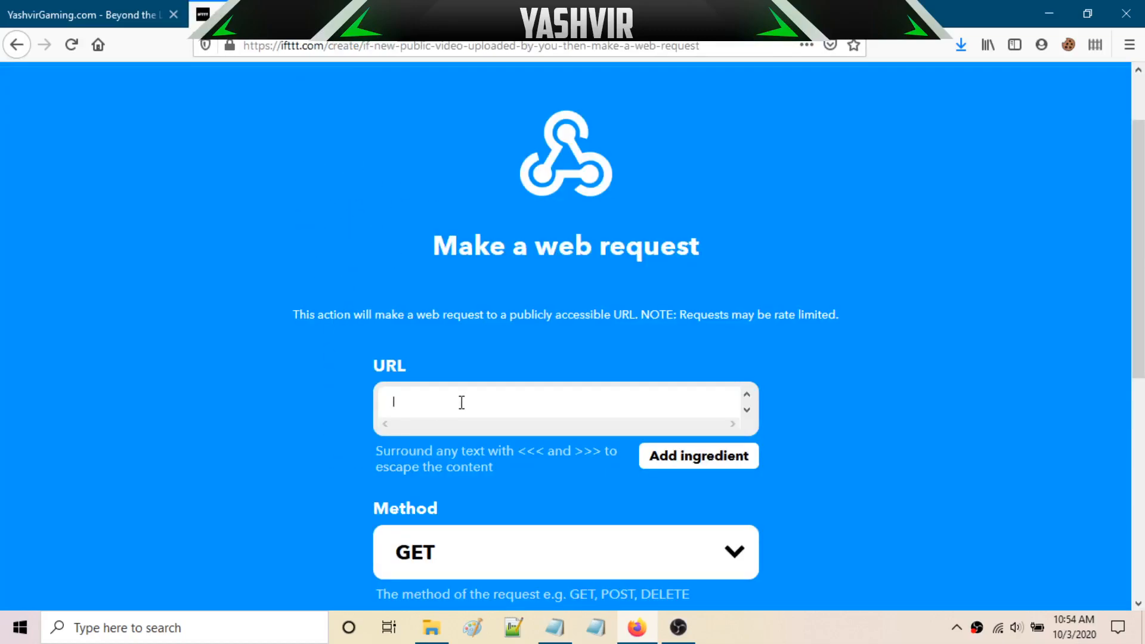
pyautogui.hotkey('ctrl', 'v')
# Set the web request's method to POST and its content type to application/json
pyautogui.scroll(-5, 277, 460)
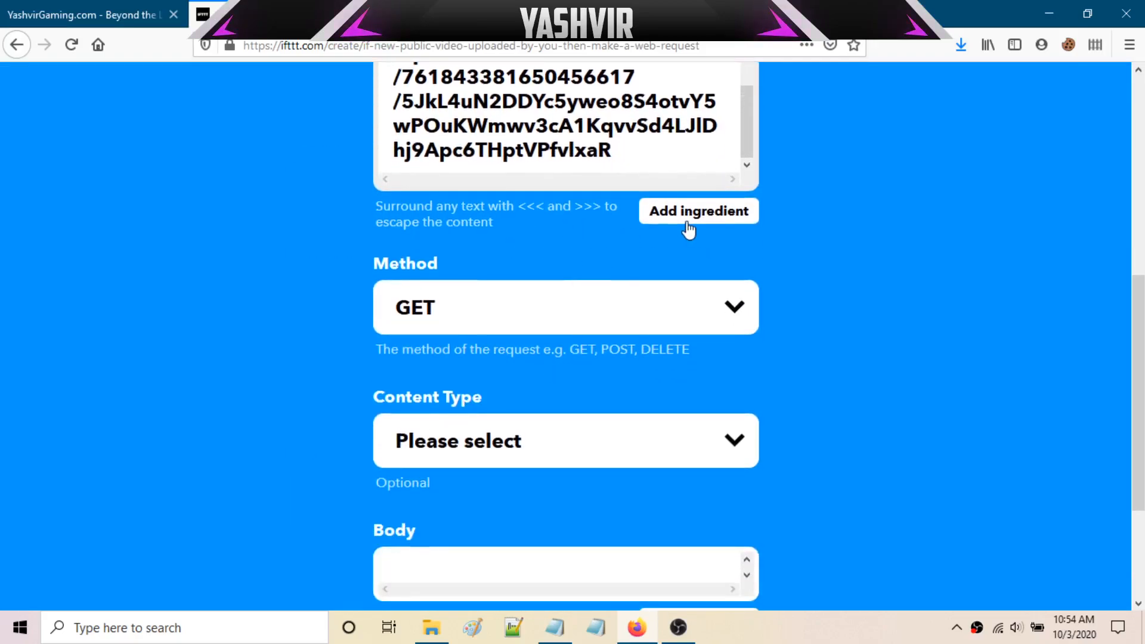
pyautogui.click(595, 304)
pyautogui.click(446, 398)
pyautogui.scroll(1, 305, 385)
pyautogui.scroll(-2, 332, 401)
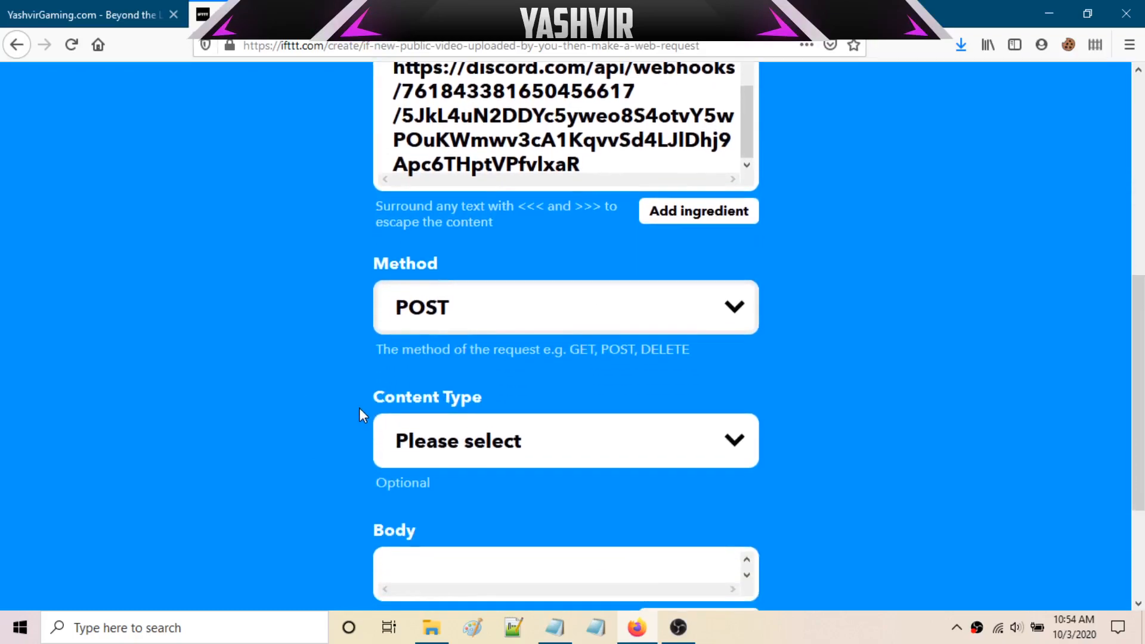
pyautogui.click(541, 361)
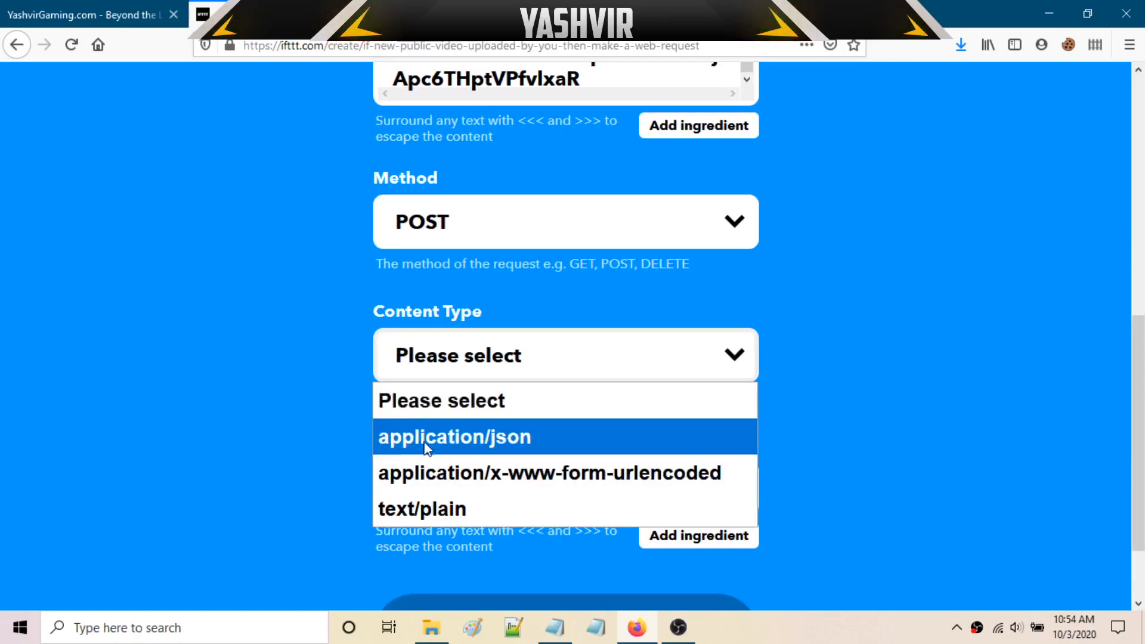
pyautogui.click(463, 445)
# Insert the Title ingredient into the body of the web request
pyautogui.click(474, 480)
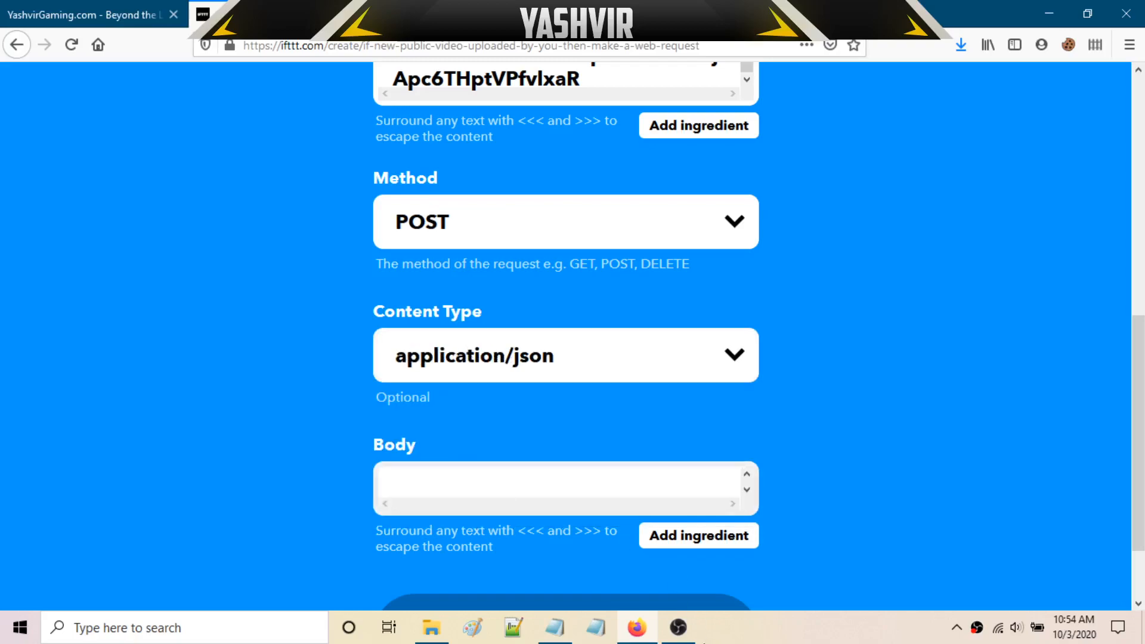
pyautogui.click(707, 547)
pyautogui.scroll(-3, 463, 460)
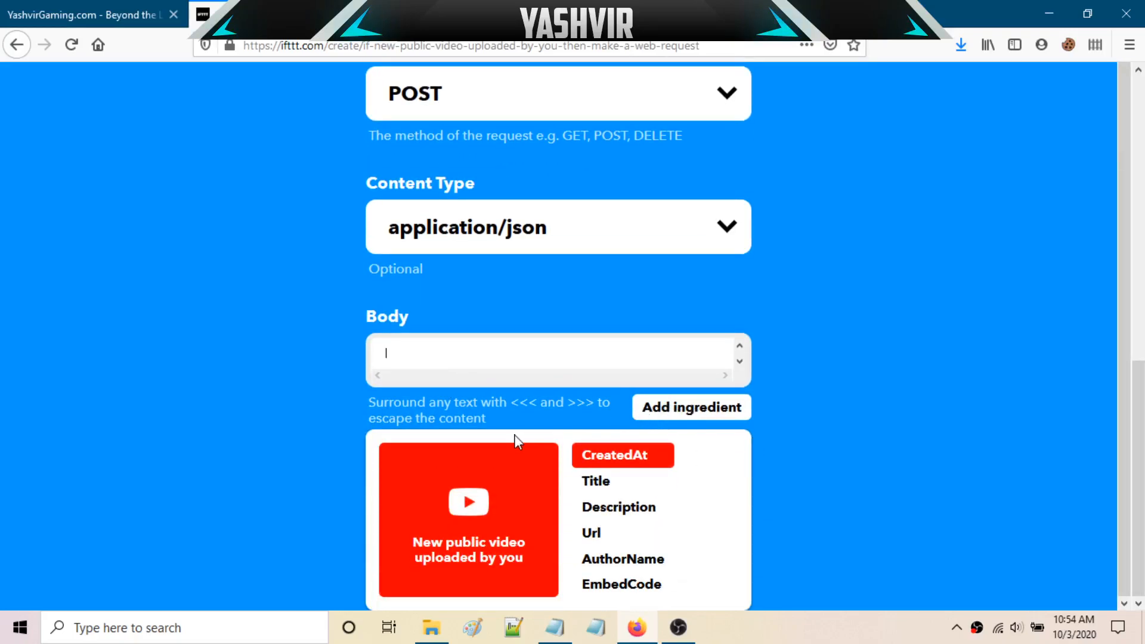
pyautogui.click(602, 486)
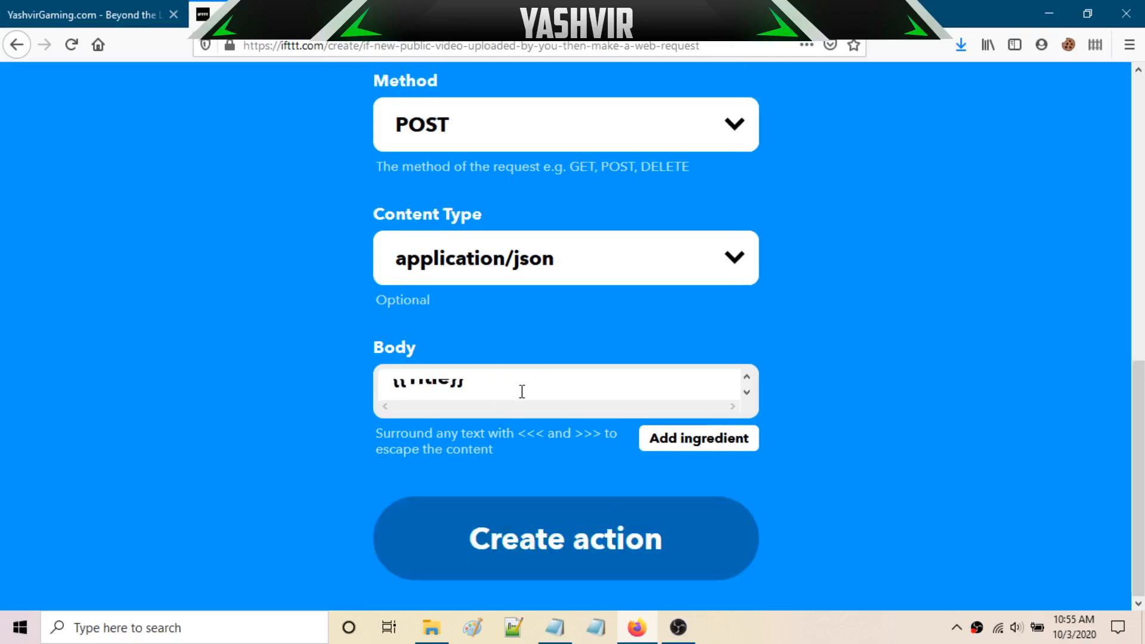
# Insert the Url ingredient after Title in the body of the web request
pyautogui.click(666, 445)
pyautogui.scroll(-1, 614, 536)
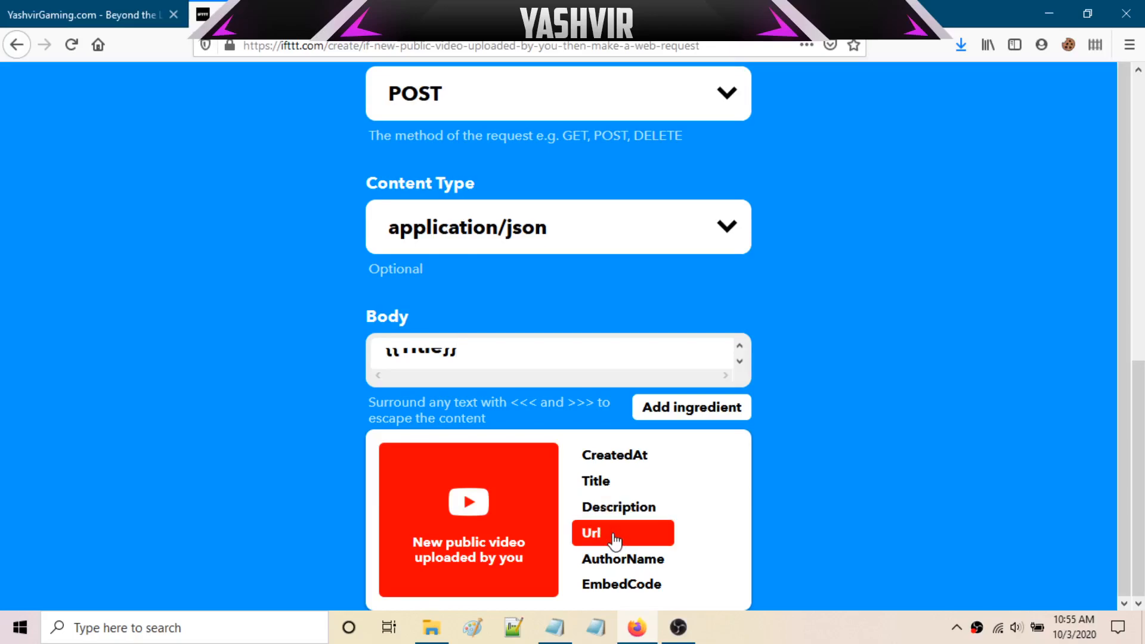
pyautogui.click(614, 540)
pyautogui.click(699, 442)
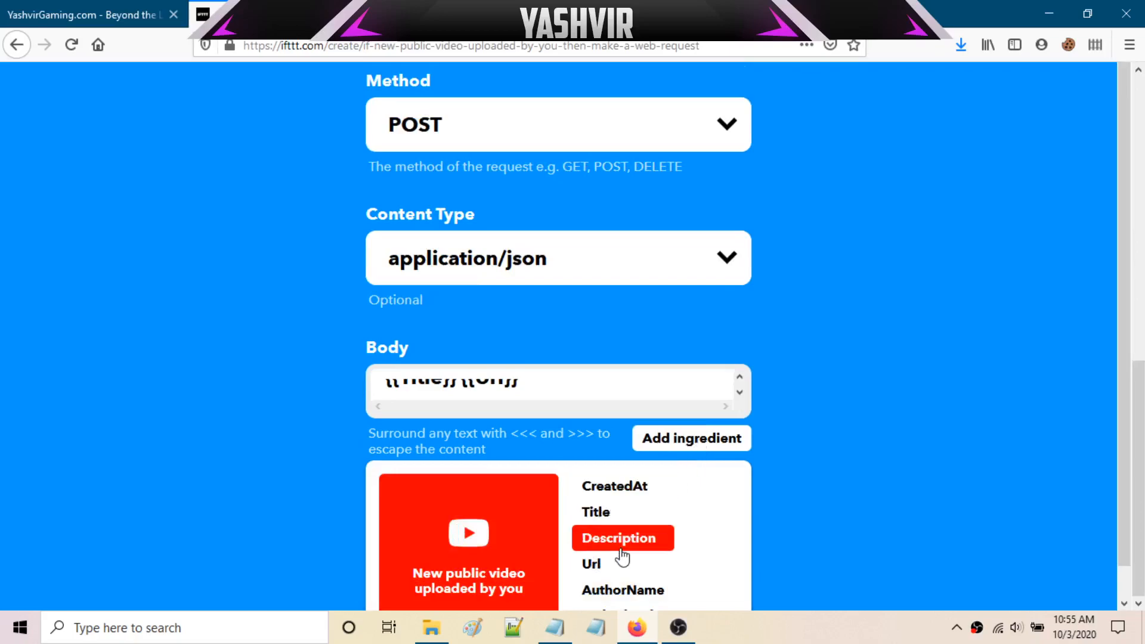
pyautogui.scroll(-1, 621, 486)
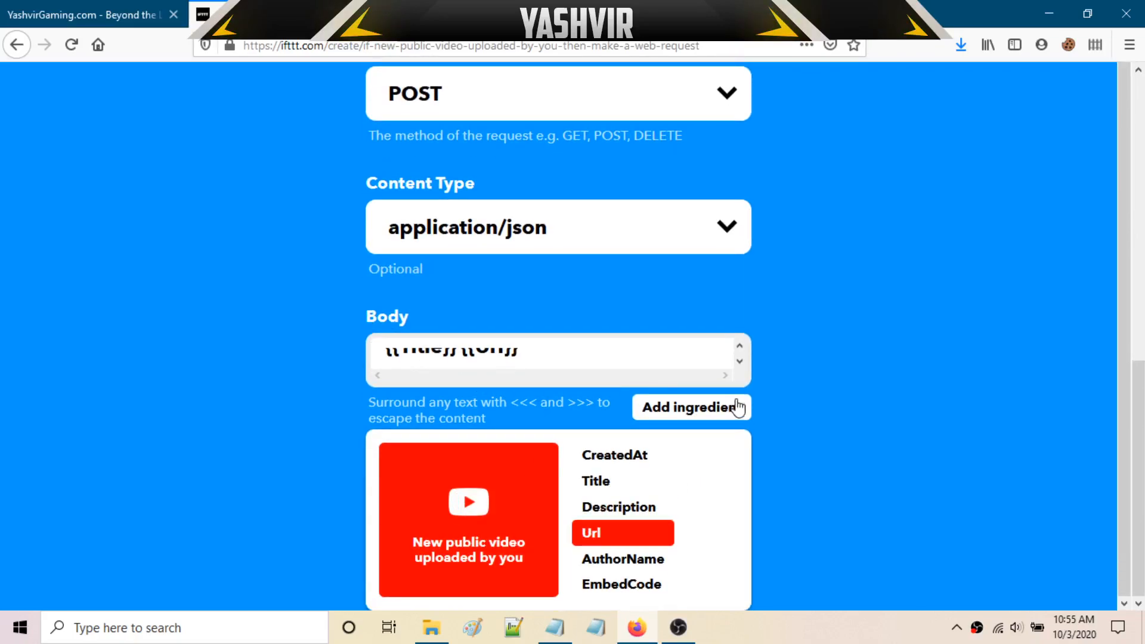
pyautogui.click(739, 346)
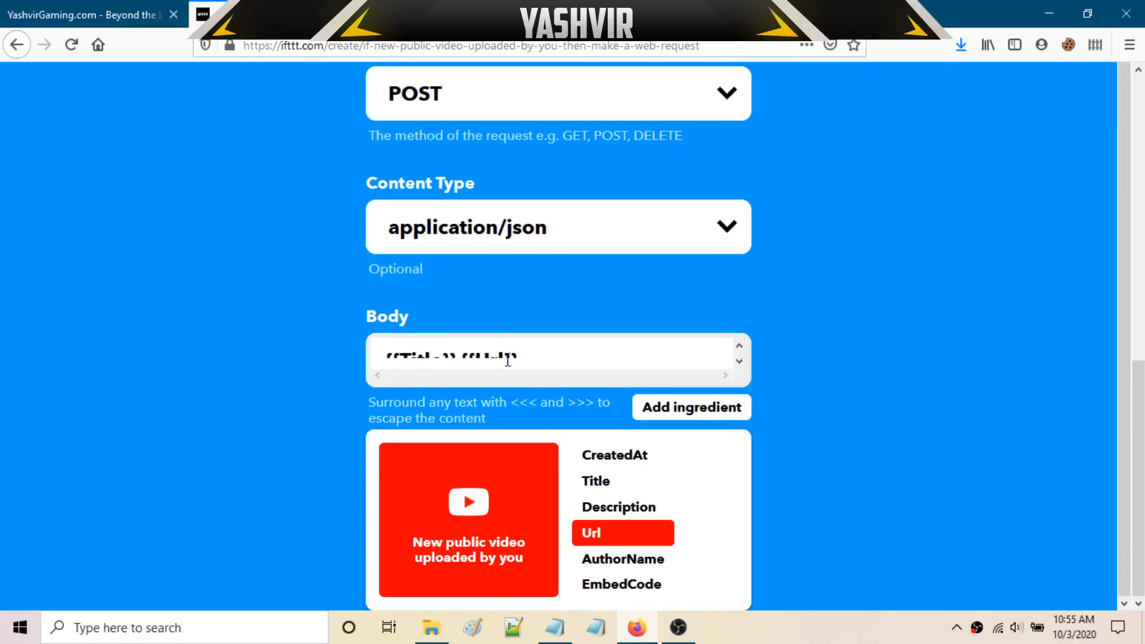
pyautogui.click(740, 361)
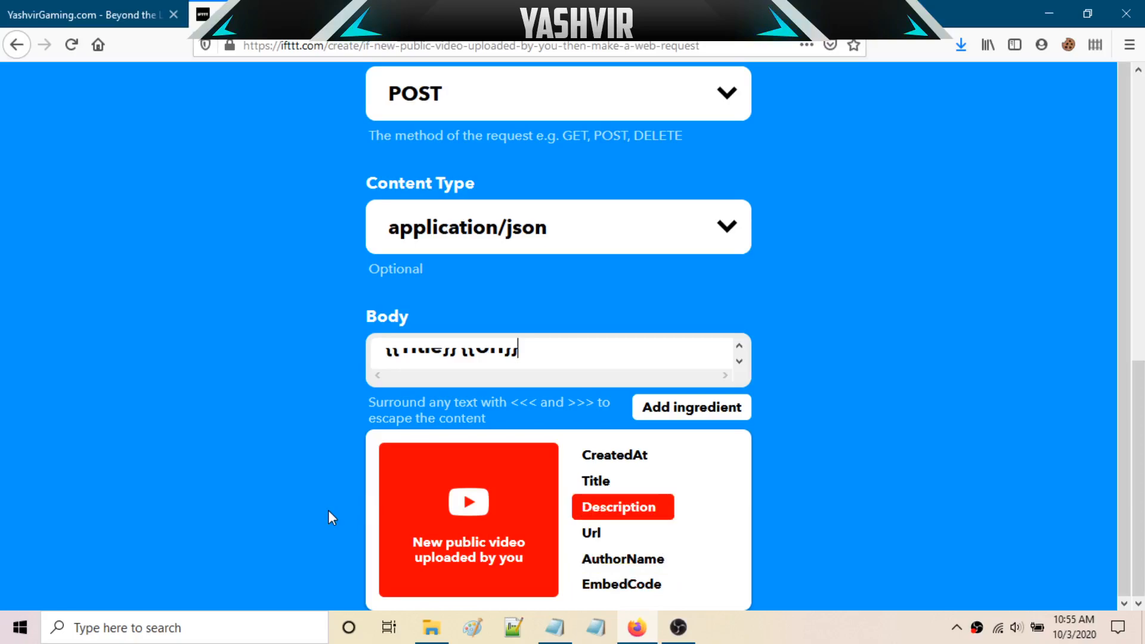
pyautogui.click(239, 463)
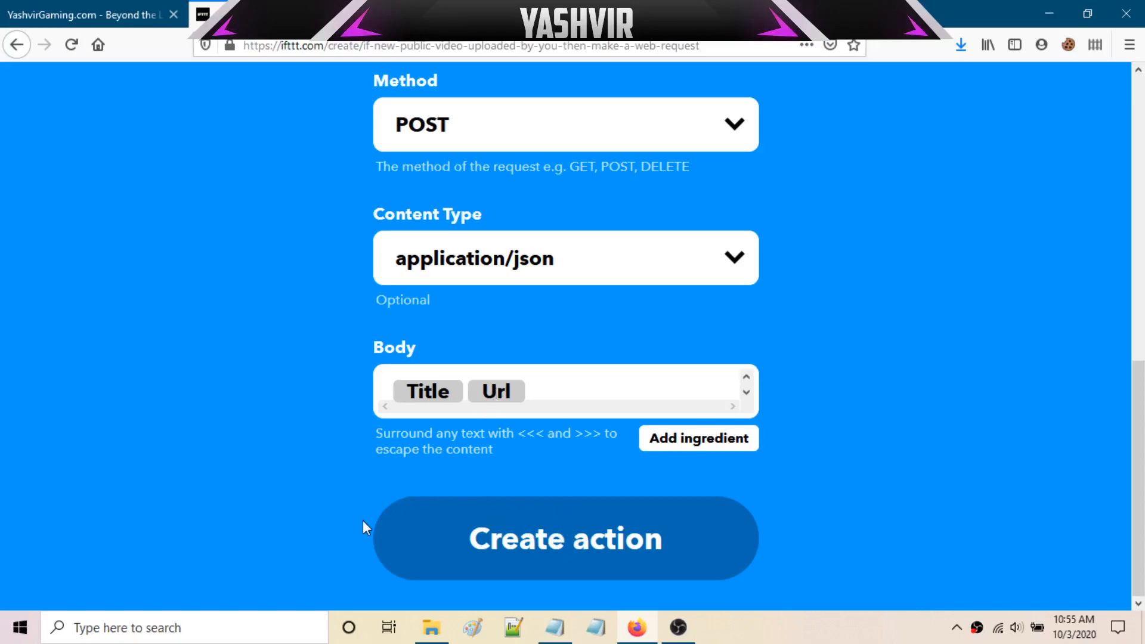
# Reselect POST as the method, switch the content type to application/x-www-form-urlencoded and set it back to application/json
pyautogui.scroll(5, 565, 334)
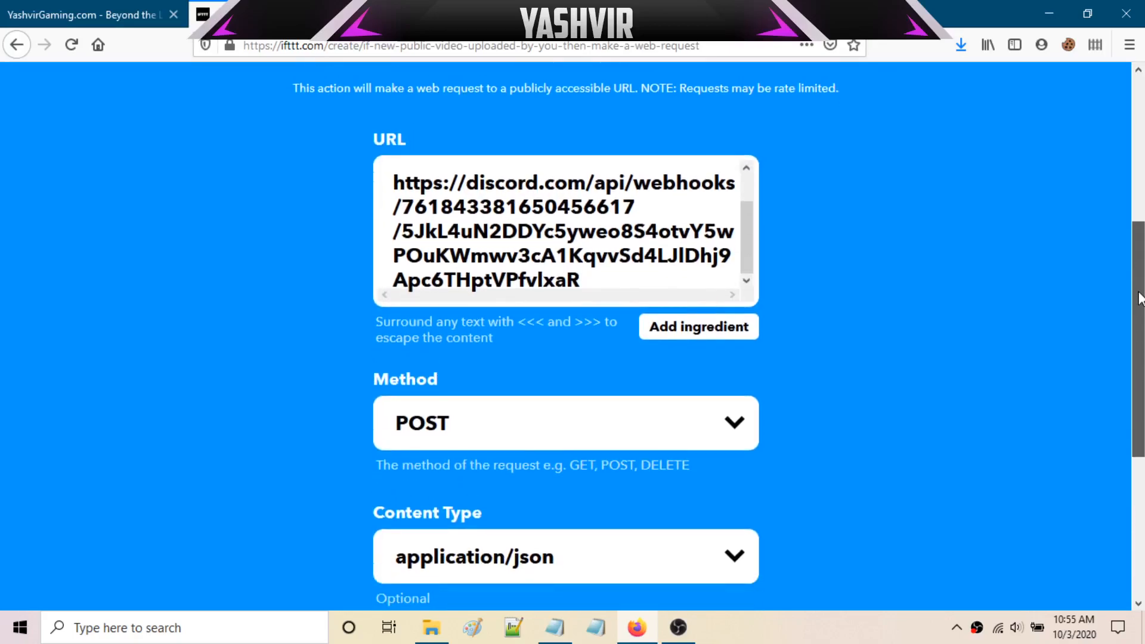
pyautogui.moveTo(1142, 299); pyautogui.dragTo(1142, 383)
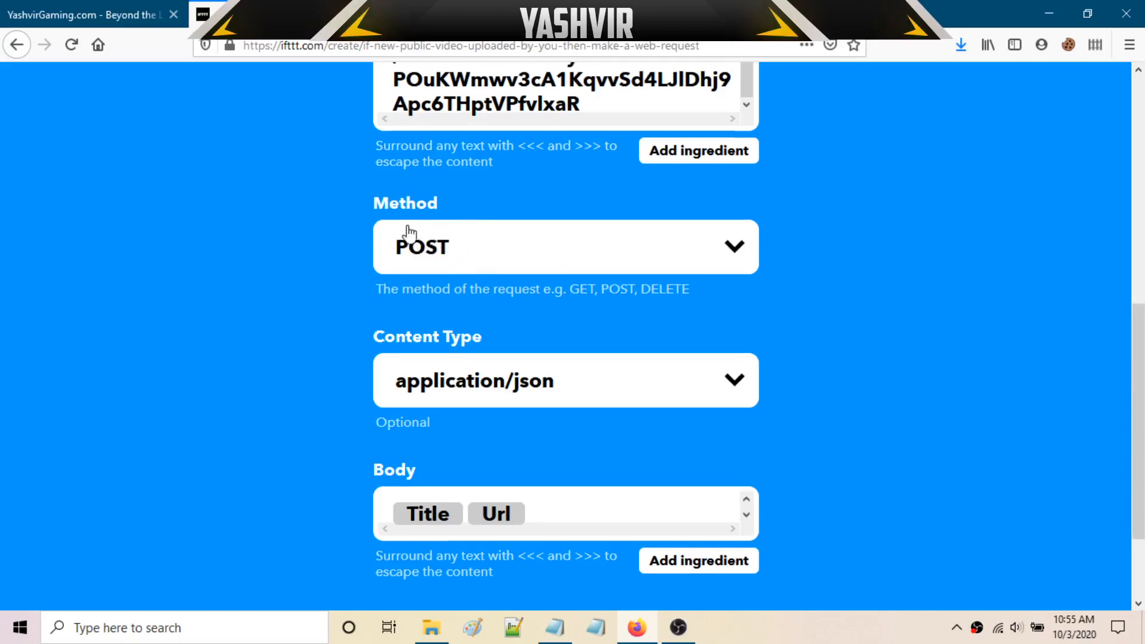
pyautogui.click(463, 248)
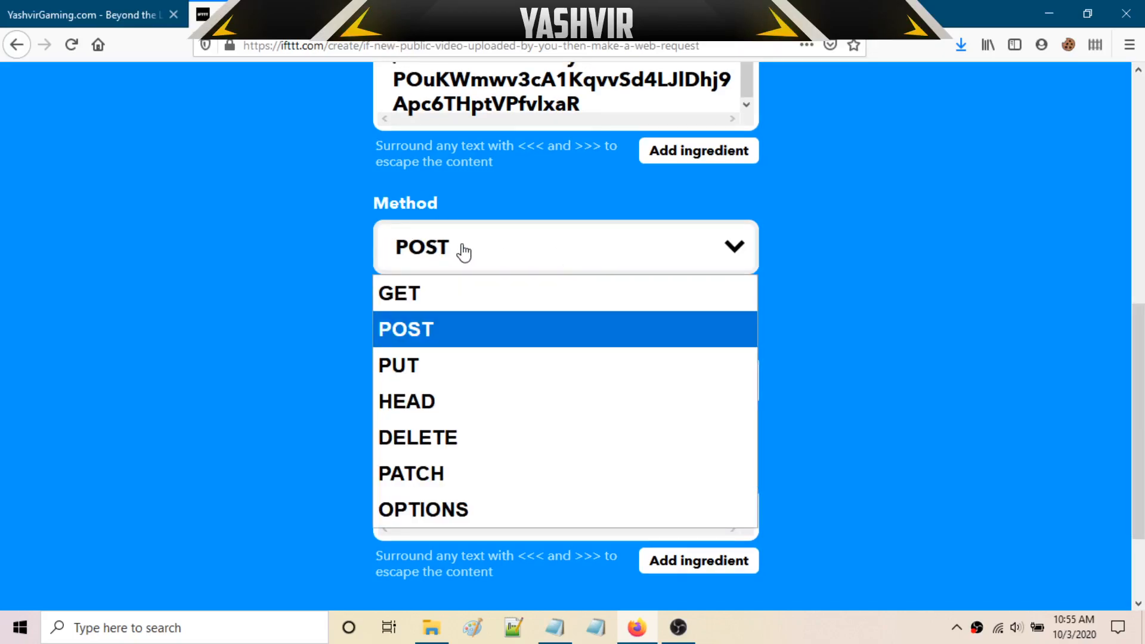
pyautogui.click(416, 331)
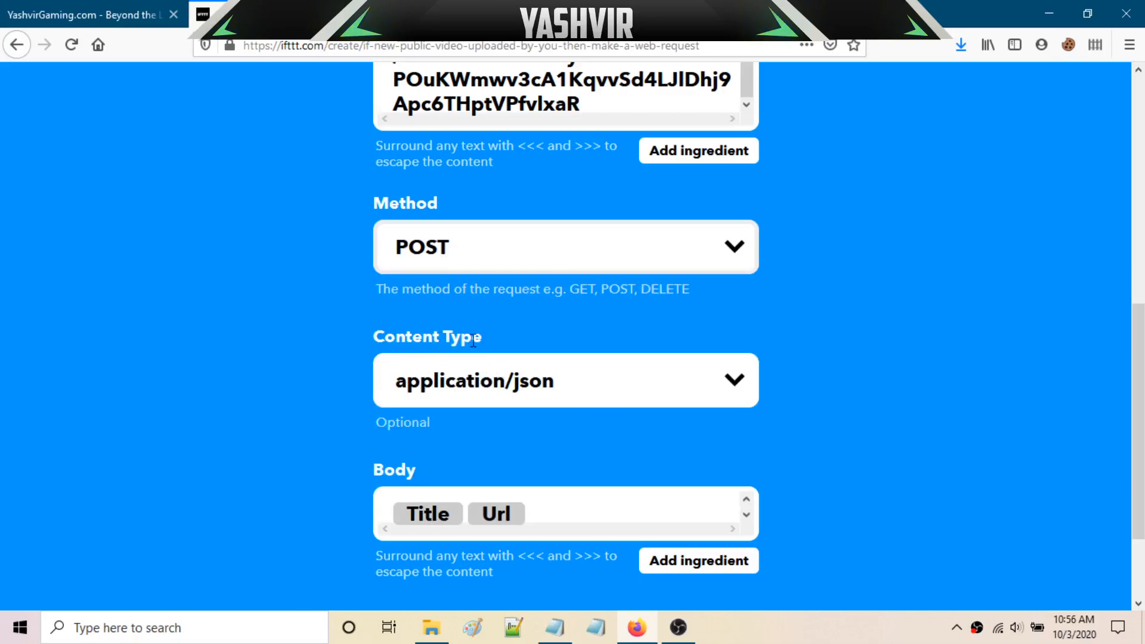
pyautogui.click(728, 382)
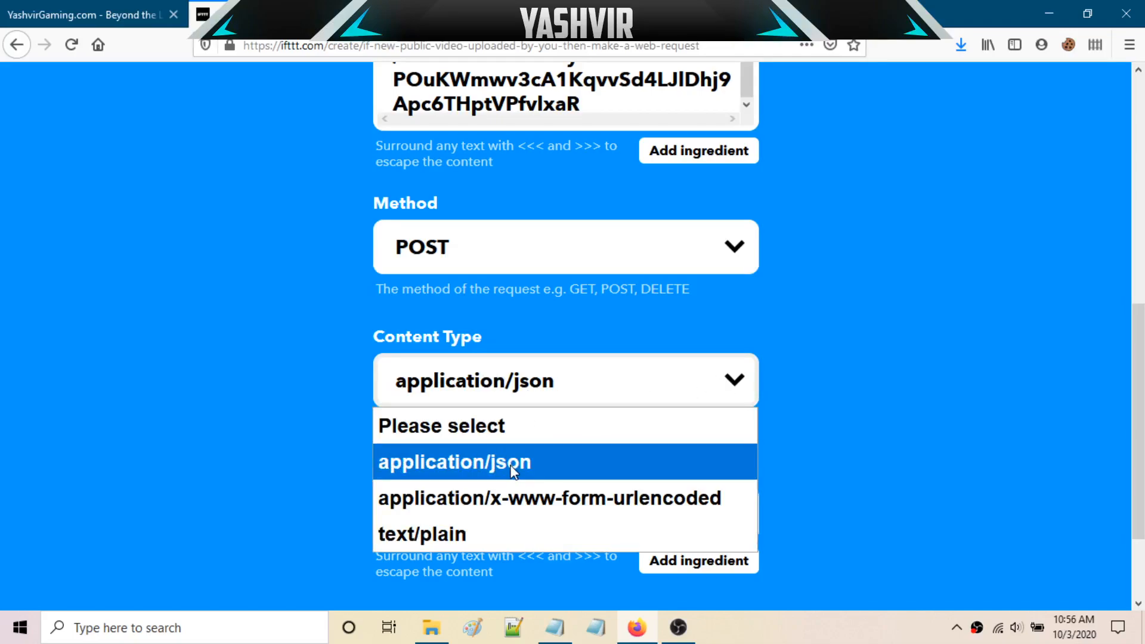
pyautogui.click(525, 498)
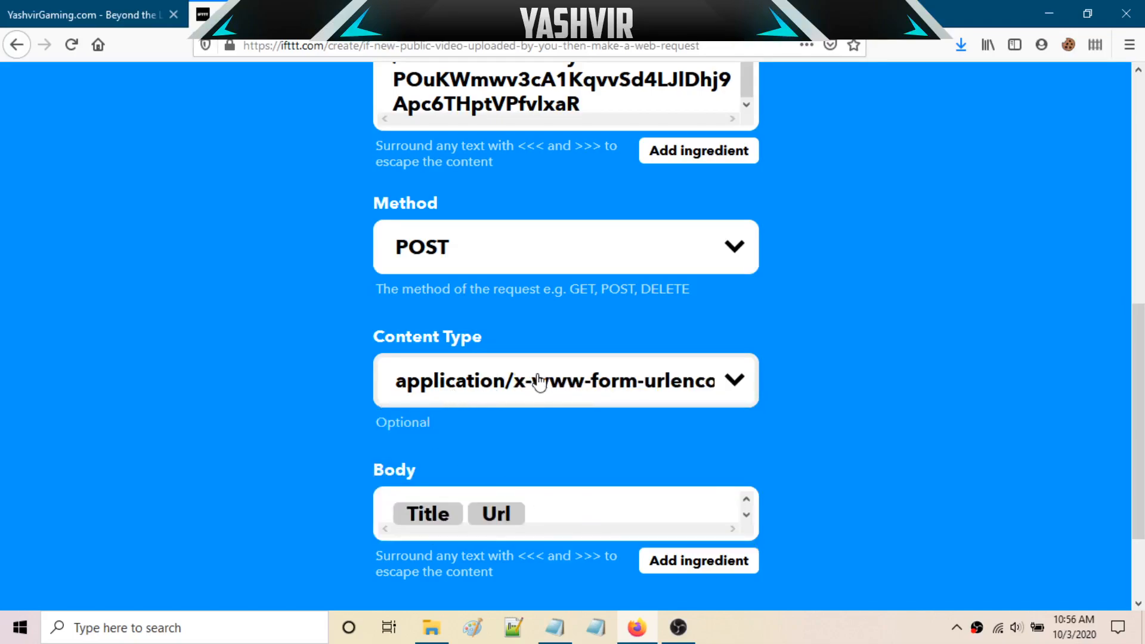
pyautogui.click(590, 398)
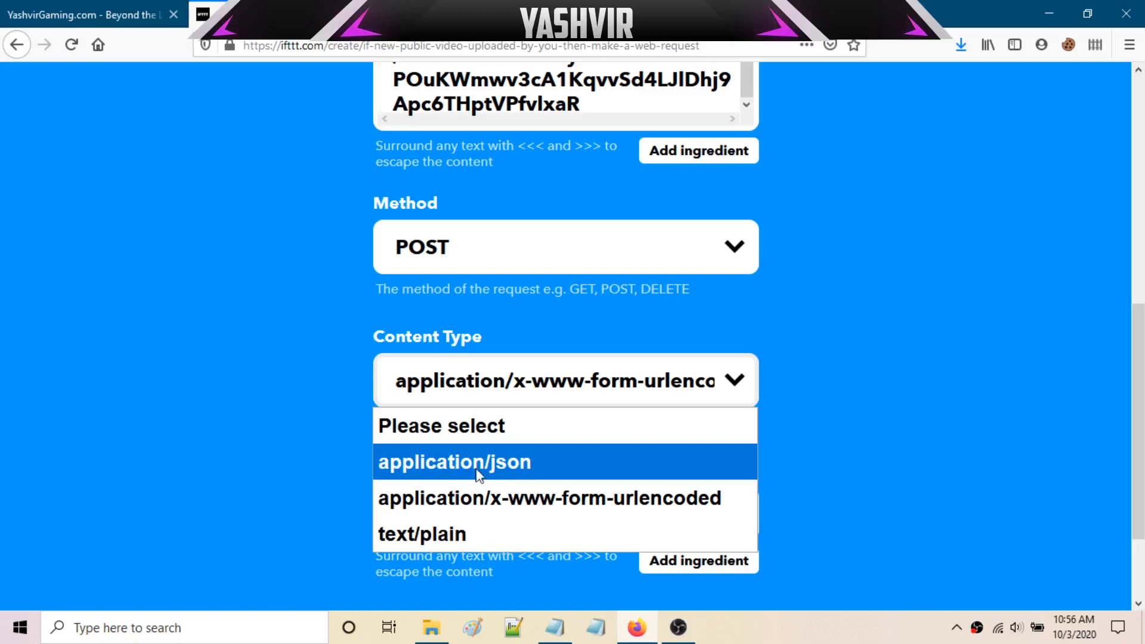
pyautogui.click(488, 476)
# Create the web request action and continue to the applet's review page
pyautogui.scroll(-2, 639, 504)
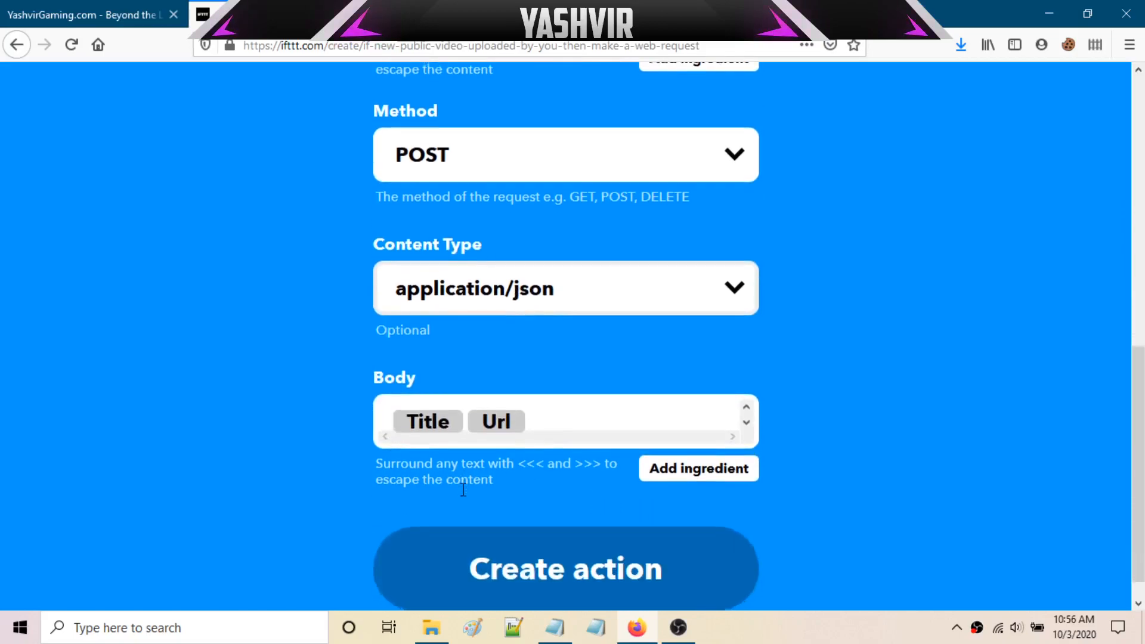
pyautogui.click(614, 542)
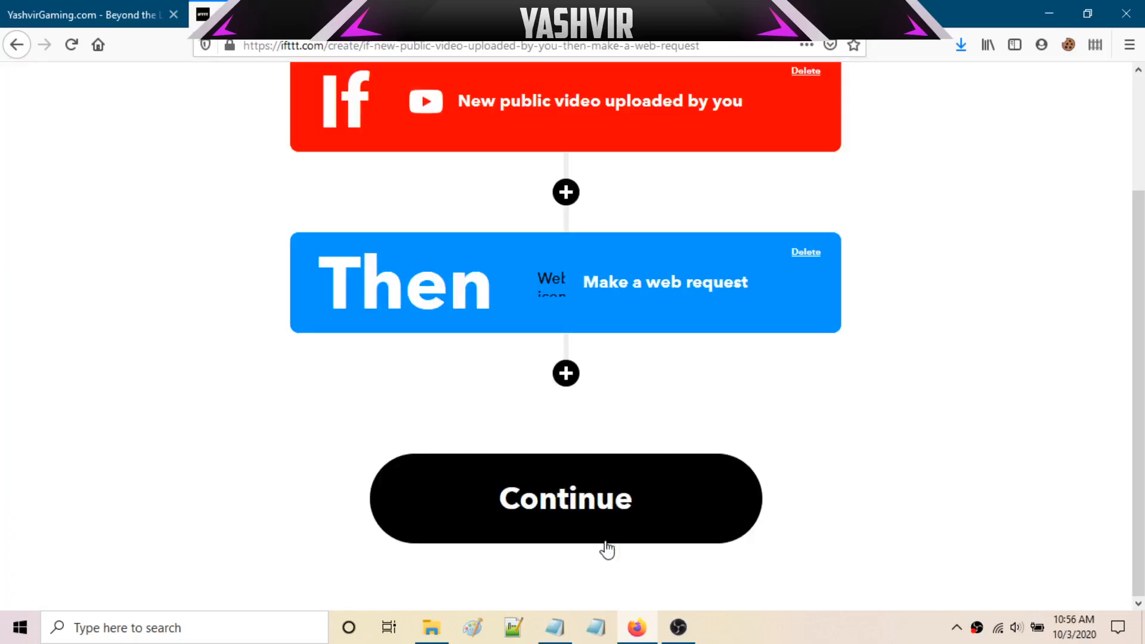
pyautogui.click(578, 506)
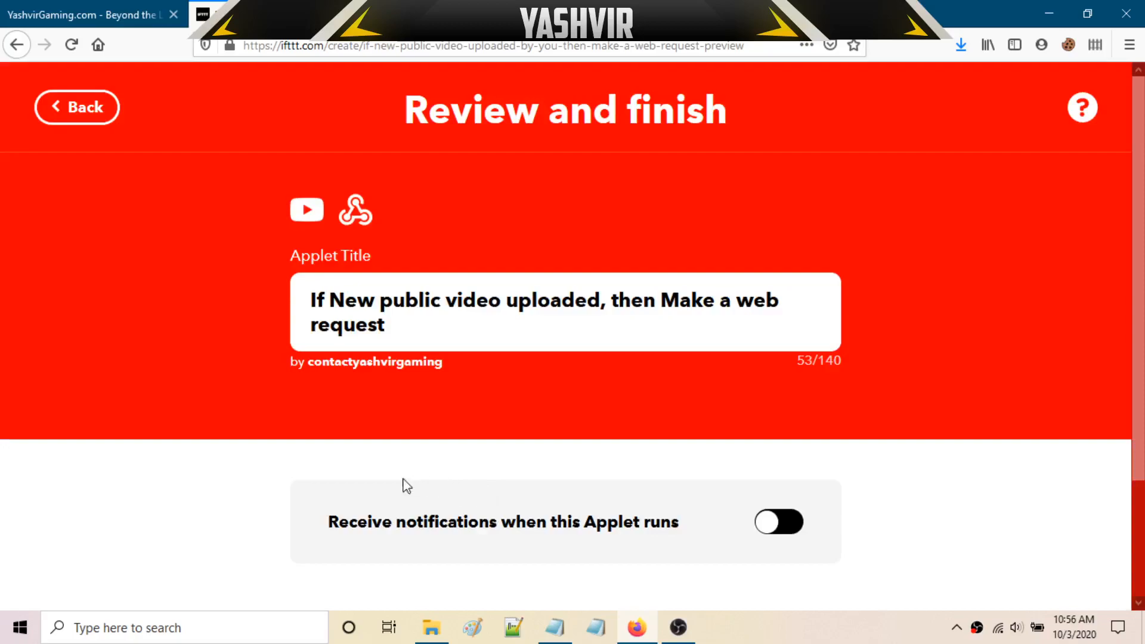
# Turn on notifications for when the applet runs and finish creating the applet
pyautogui.scroll(-2, 394, 489)
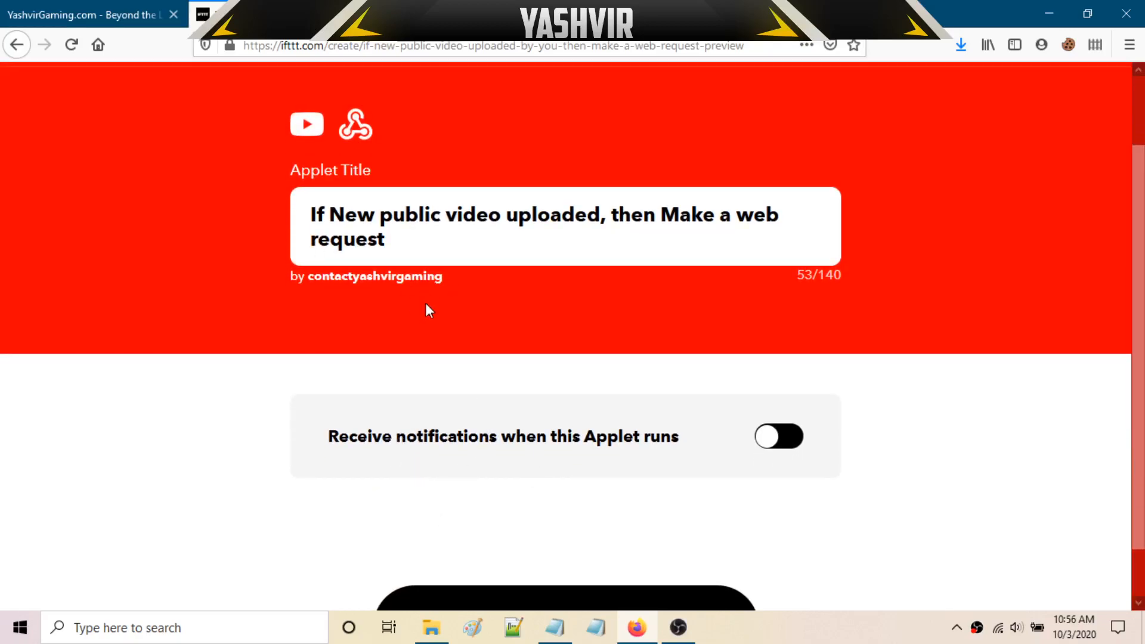
pyautogui.scroll(-1, 435, 301)
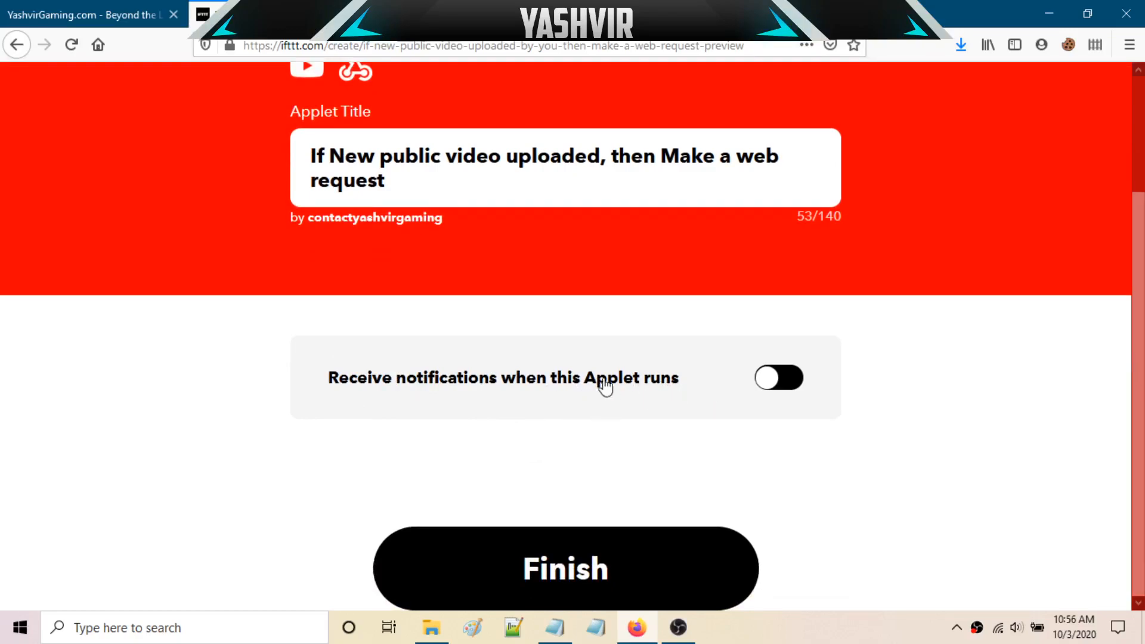
pyautogui.click(785, 379)
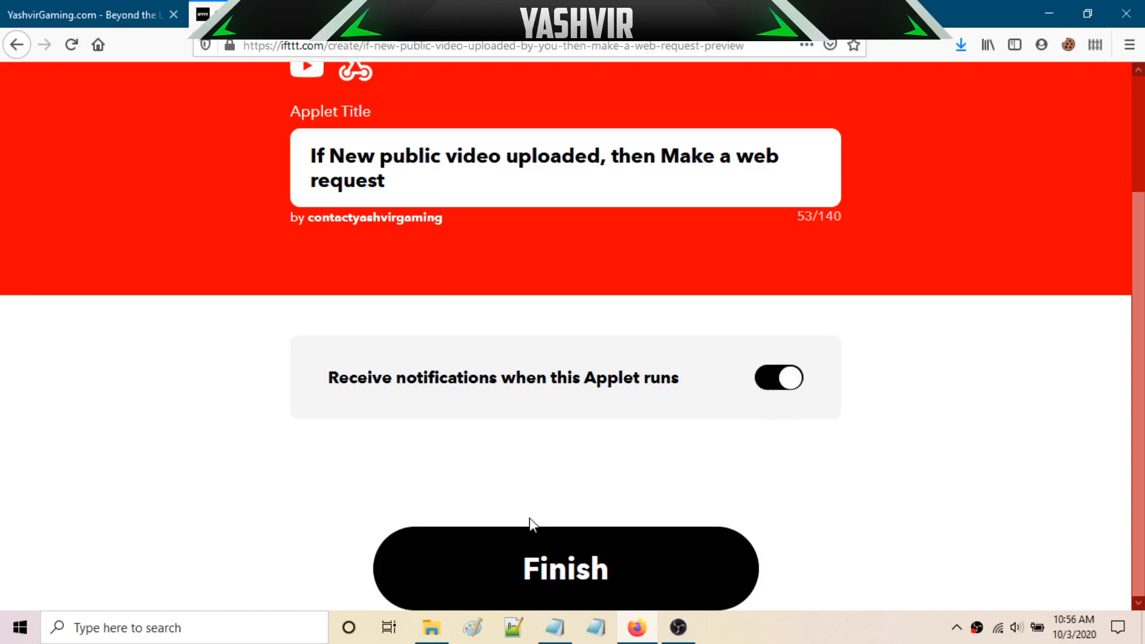
pyautogui.click(590, 592)
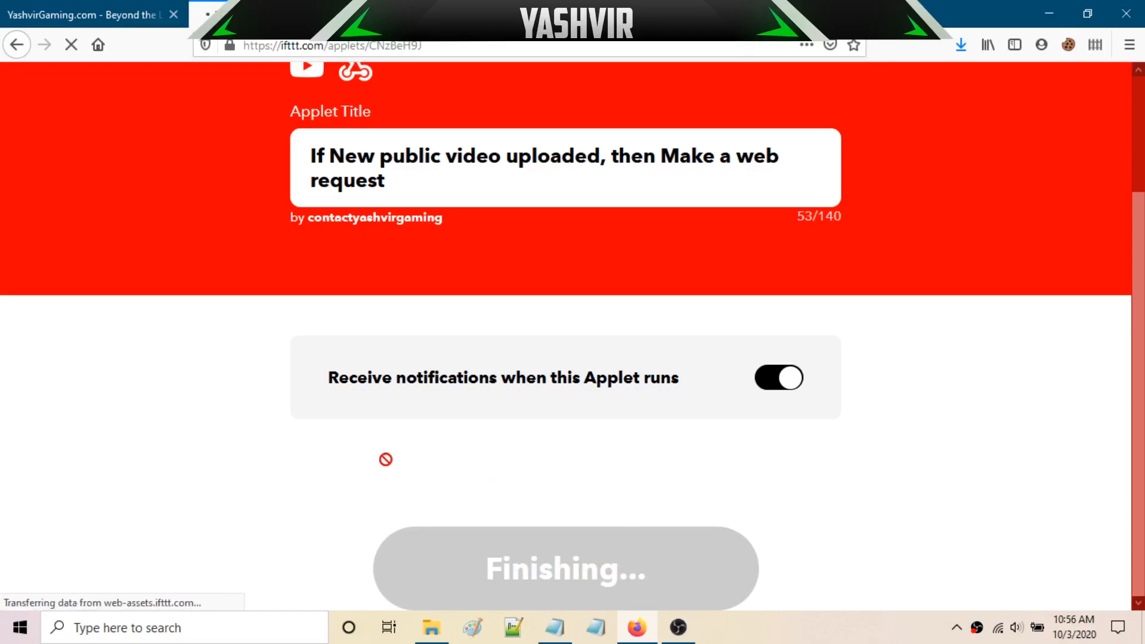
pyautogui.scroll(-3, 330, 486)
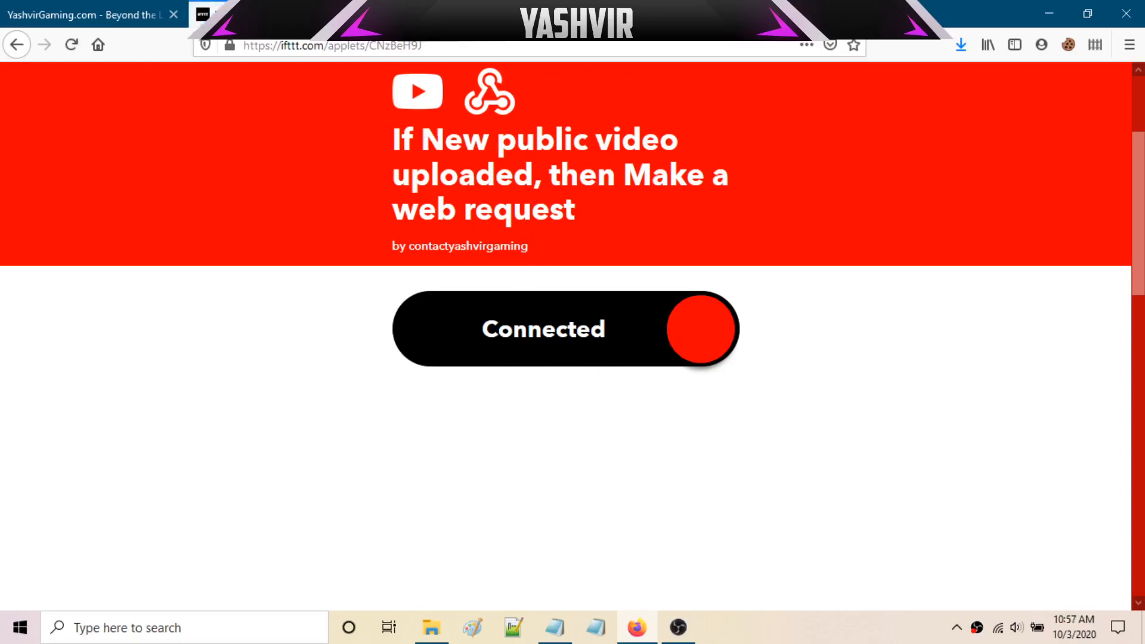
# Switch to the YouTube channel page and start uploading a new video
pyautogui.hotkey('ctrl', 'Tab')
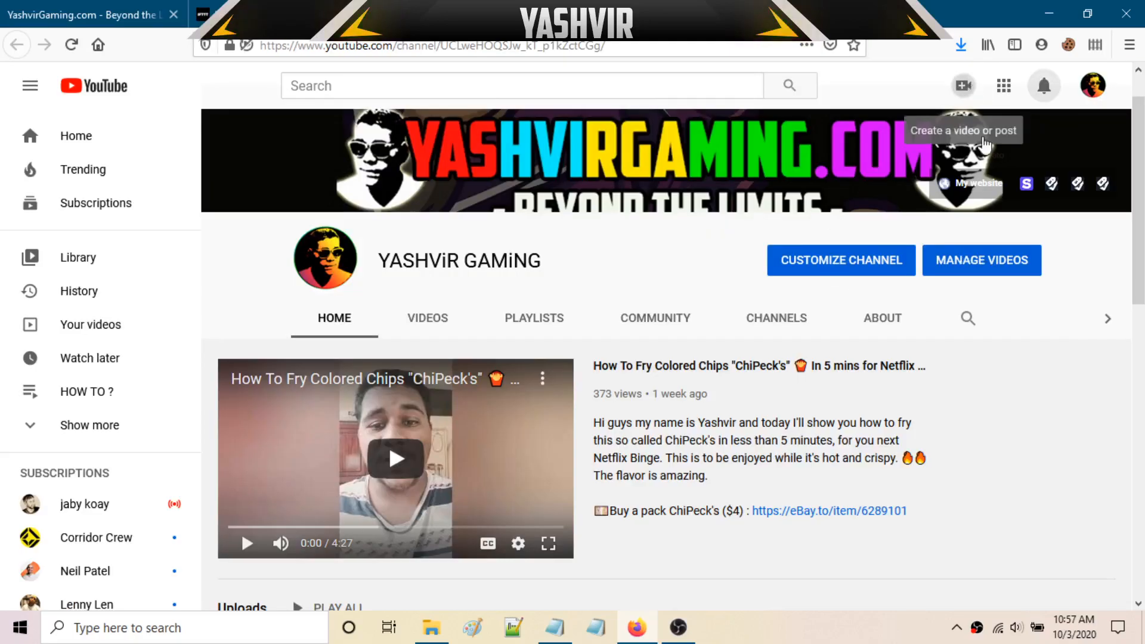
pyautogui.click(965, 86)
pyautogui.click(997, 140)
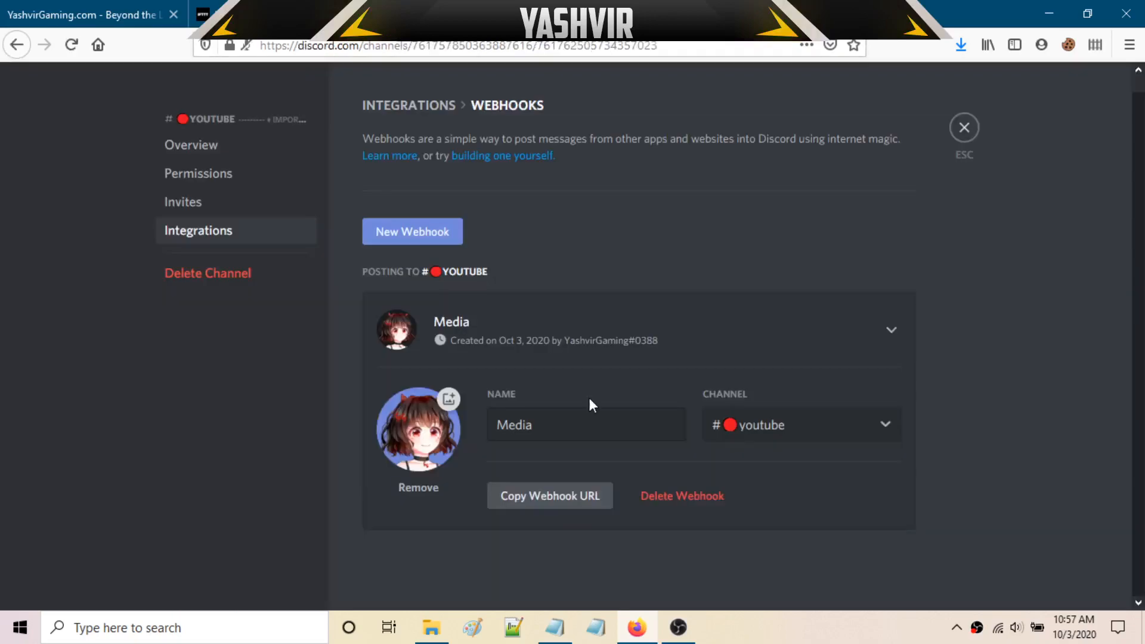
# Close the webhook settings in Discord and choose Yashvir Gaming #3Intro.mp4 as the video to upload in YouTube Studio
pyautogui.click(968, 143)
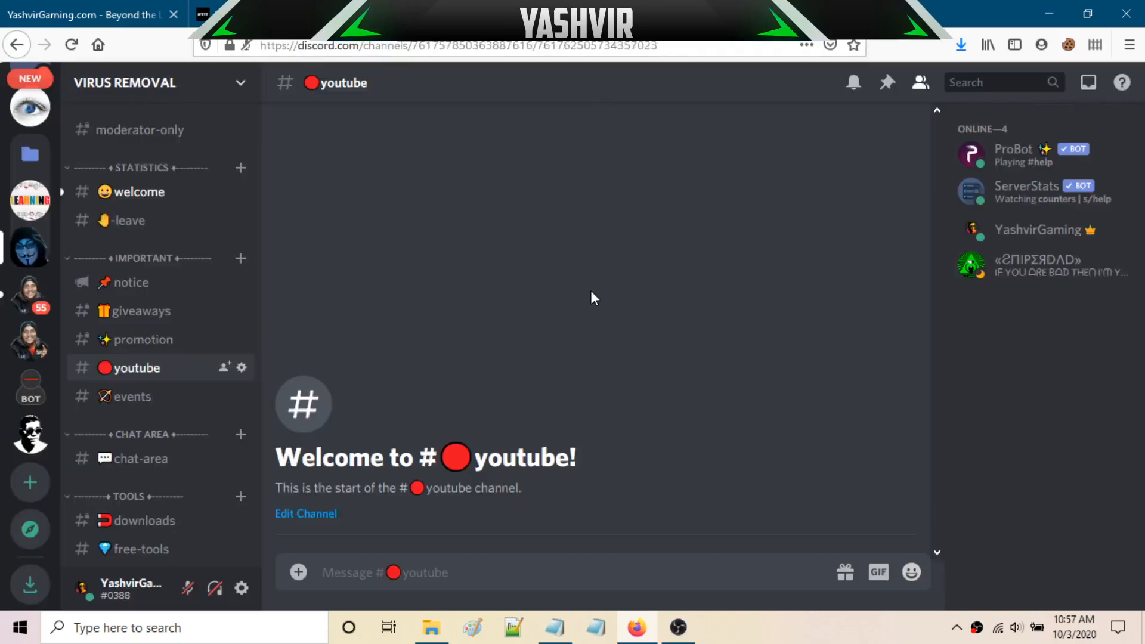
pyautogui.click(805, 642)
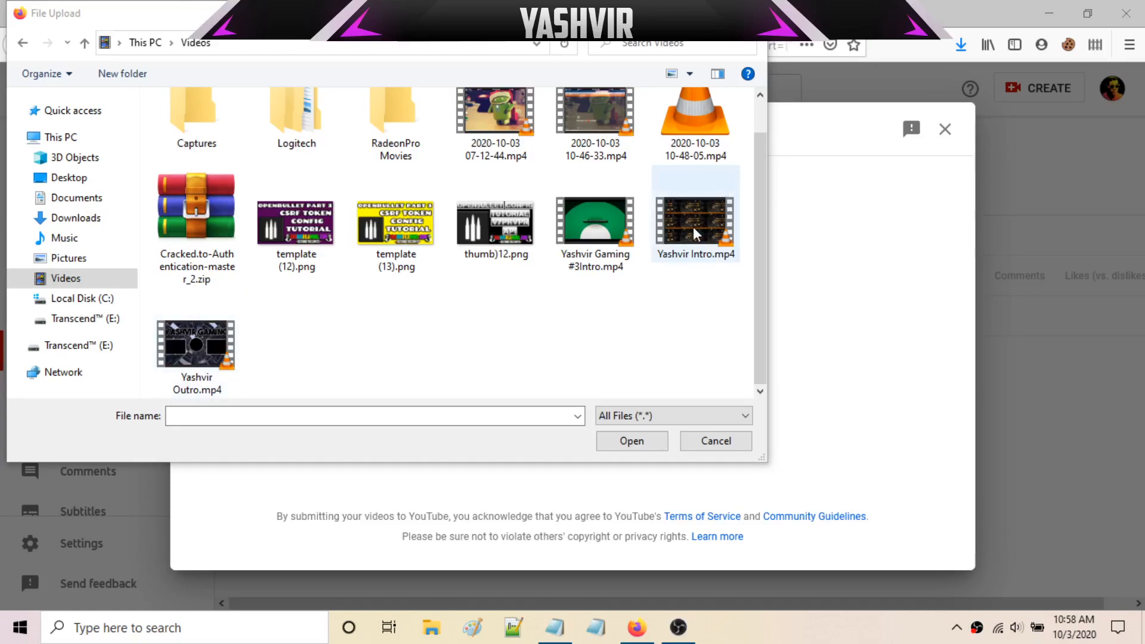
pyautogui.doubleClick(605, 232)
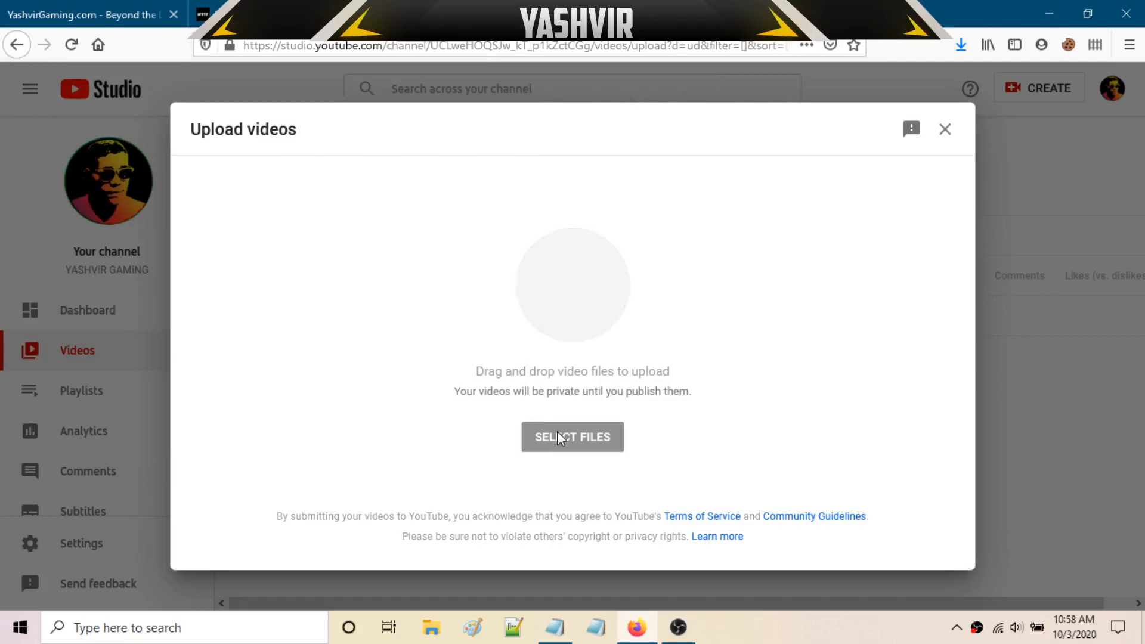
# Replace the uploaded video's title with "Testing Discord Webhooks"
pyautogui.click(325, 320)
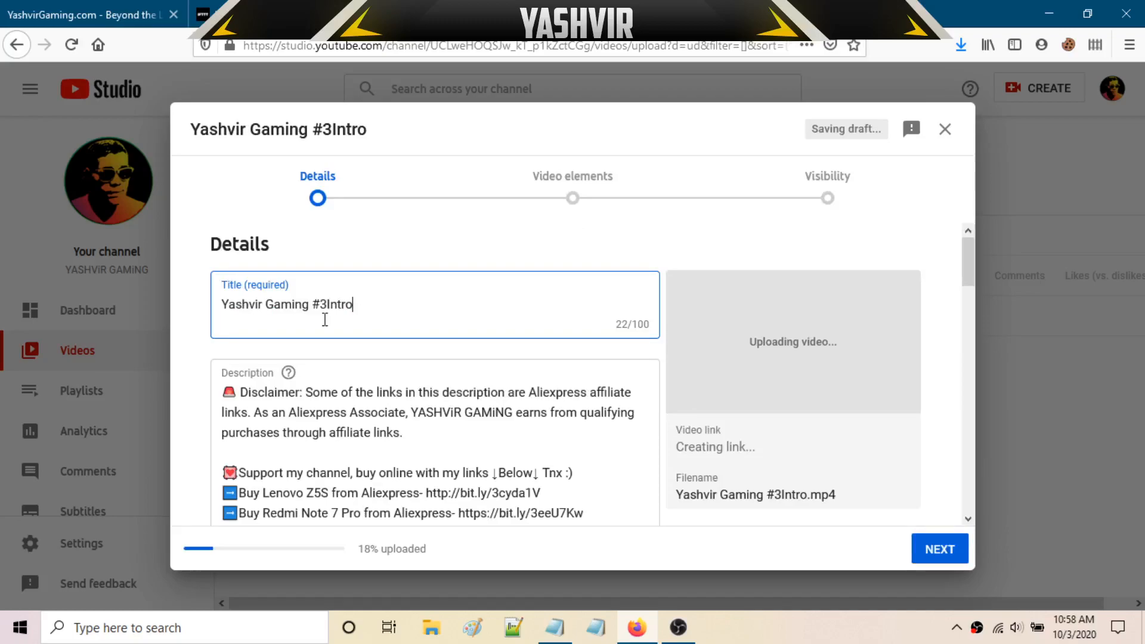
pyautogui.moveTo(325, 320); pyautogui.dragTo(189, 293)
pyautogui.write('T')
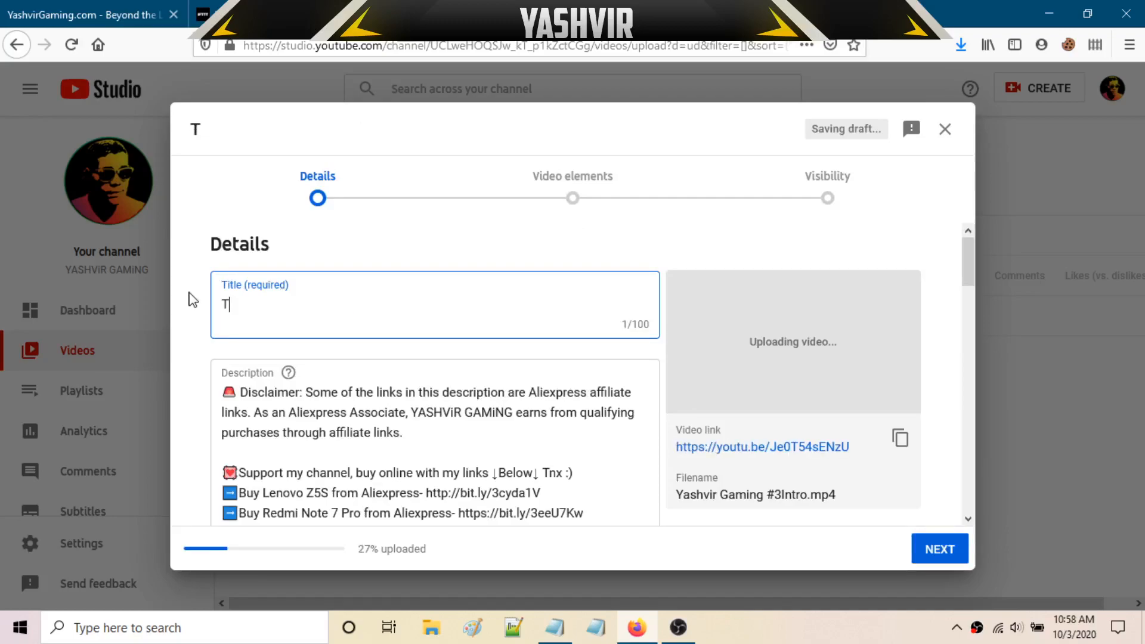
pyautogui.write('esting')
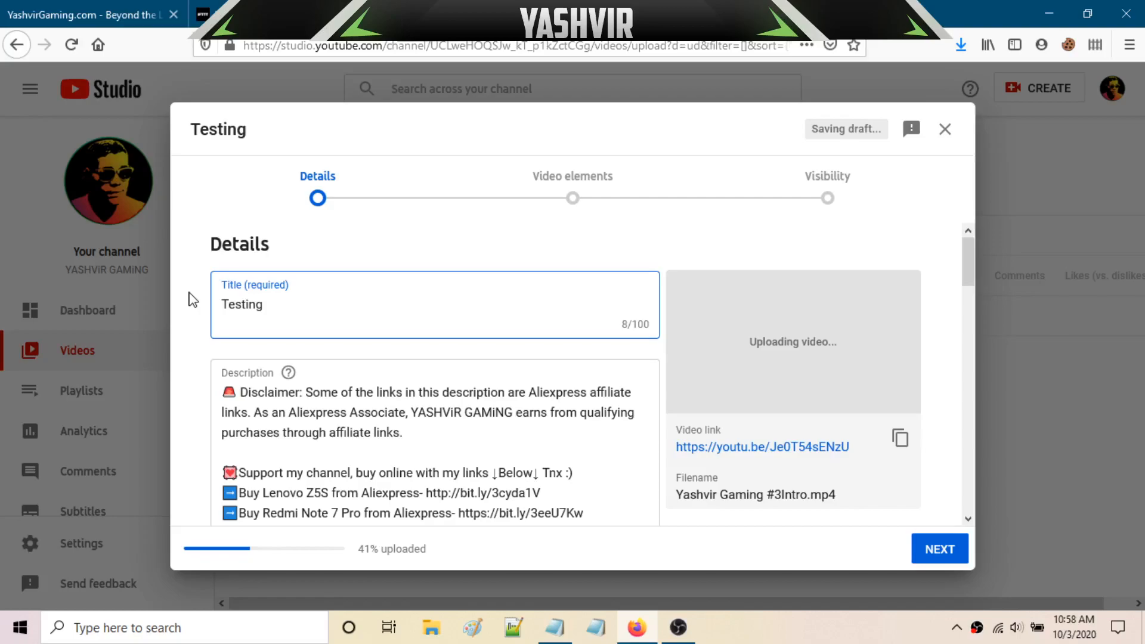
pyautogui.write(' Youtube')
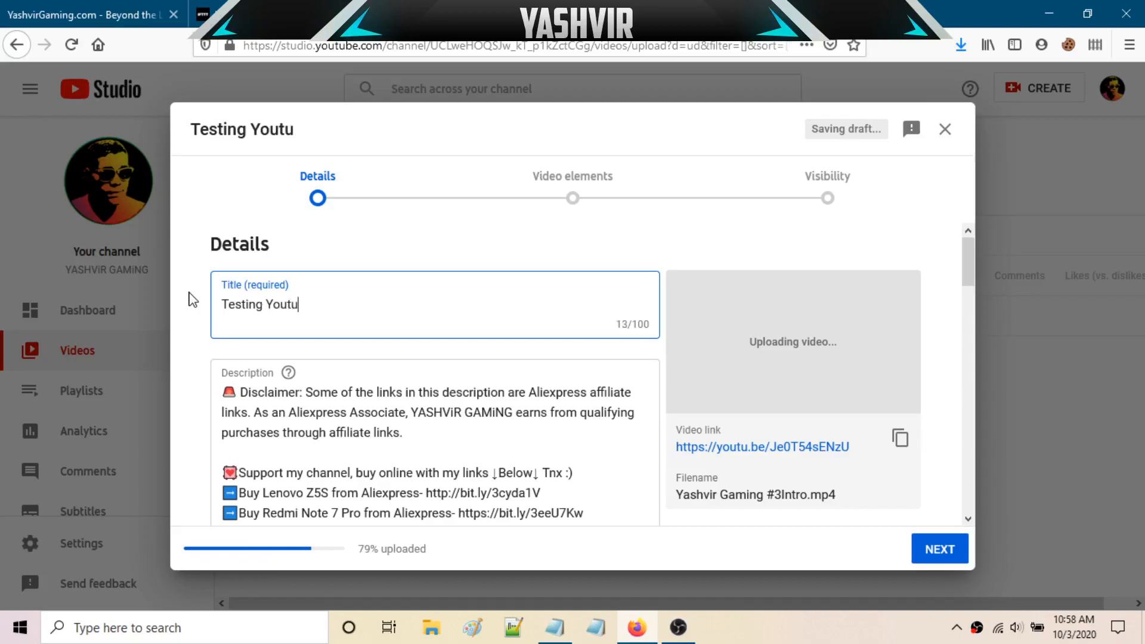
pyautogui.press('BackSpace')
pyautogui.press('BackSpace')
pyautogui.press('BackSpace')
pyautogui.press('BackSpace')
pyautogui.press('BackSpace')
pyautogui.press('BackSpace')
pyautogui.press('BackSpace')
pyautogui.write('Discord We')
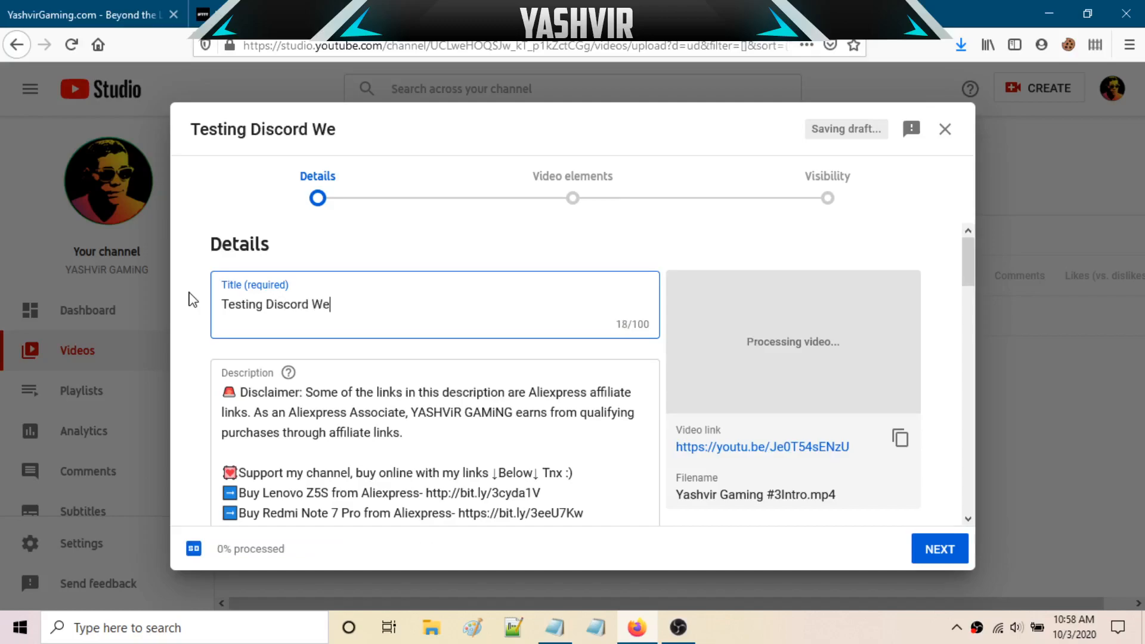
pyautogui.write('bhooks')
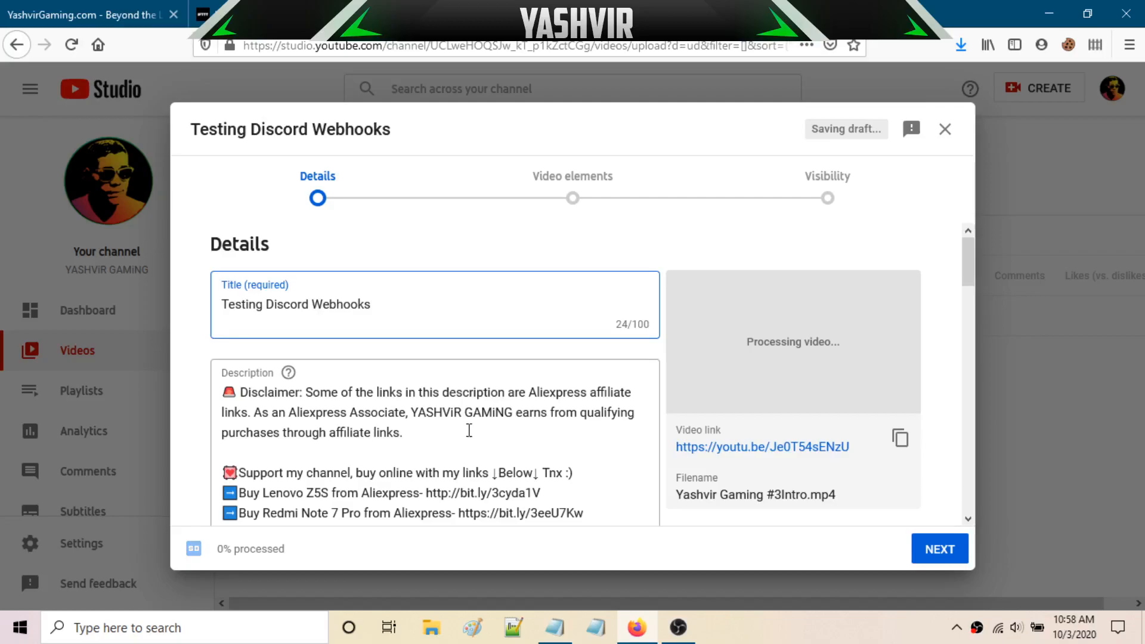
# Replace the video's default description with the title text "Testing Discord Webhooks"
pyautogui.click(362, 408)
pyautogui.hotkey('ctrl', 'a')
pyautogui.press('BackSpace')
pyautogui.click(390, 302)
pyautogui.hotkey('ctrl', 'a')
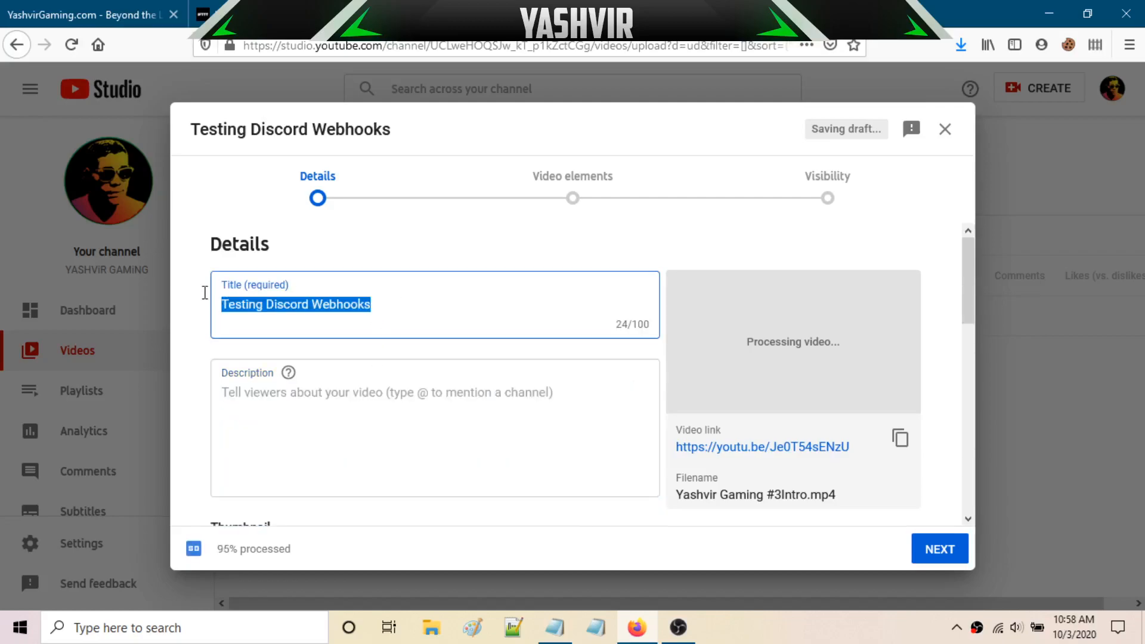
pyautogui.press('BackSpace')
pyautogui.hotkey('ctrl', 'v')
pyautogui.click(403, 411)
pyautogui.hotkey('ctrl', 'v')
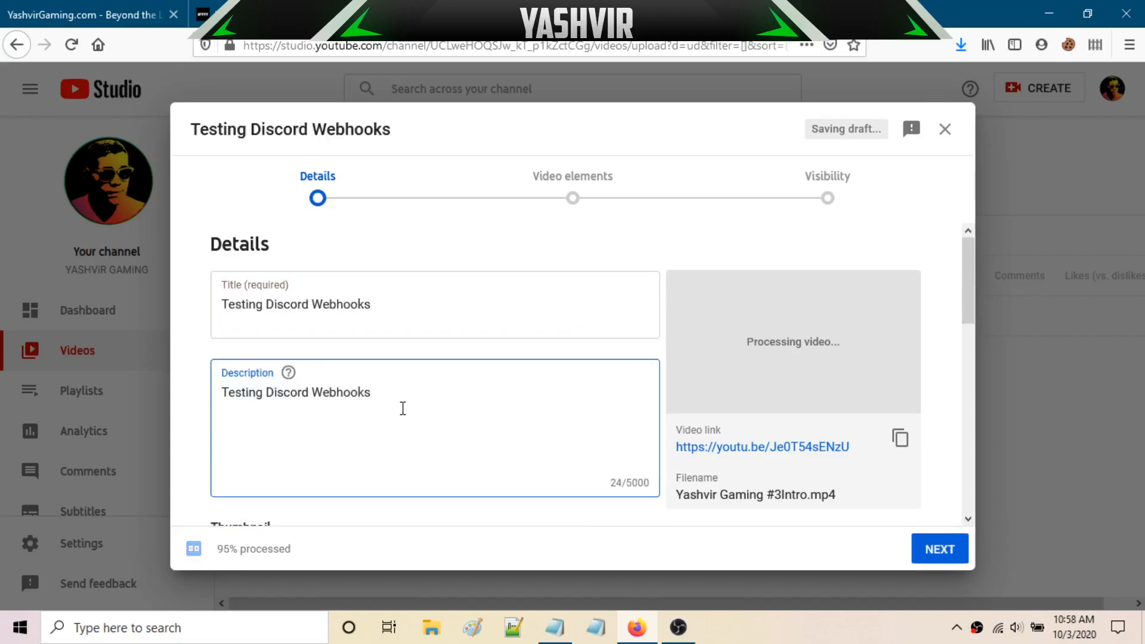
pyautogui.scroll(-5, 404, 413)
pyautogui.scroll(3, 404, 420)
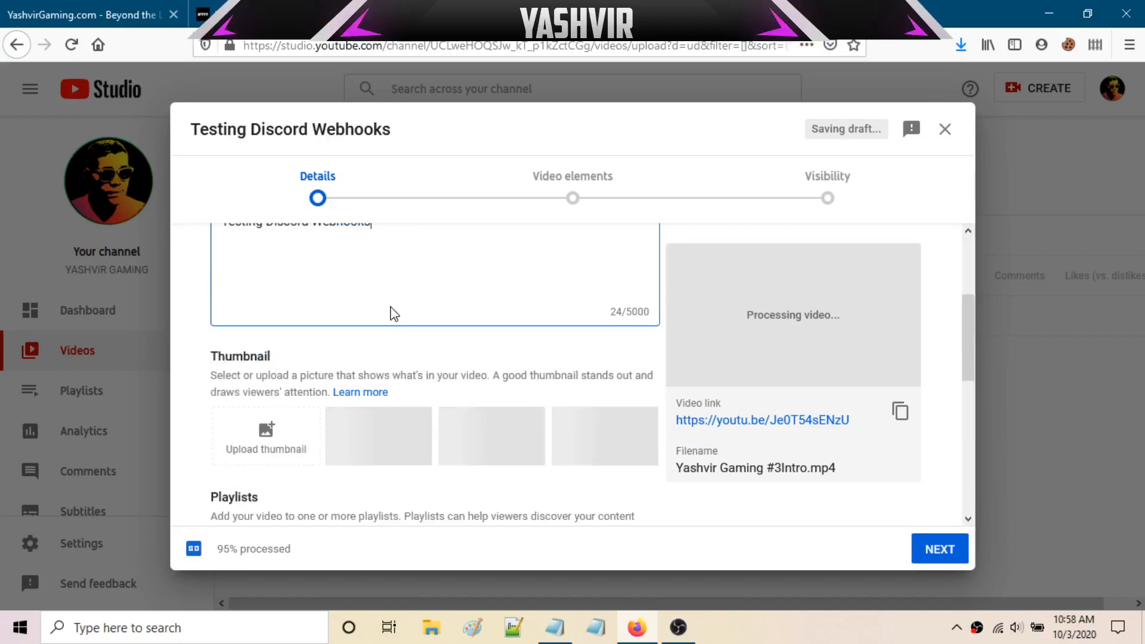
# Append " - tutorial" to the video's description and continue to the Visibility stage with Public selected
pyautogui.scroll(-3, 393, 314)
pyautogui.scroll(5, 326, 419)
pyautogui.click(224, 307)
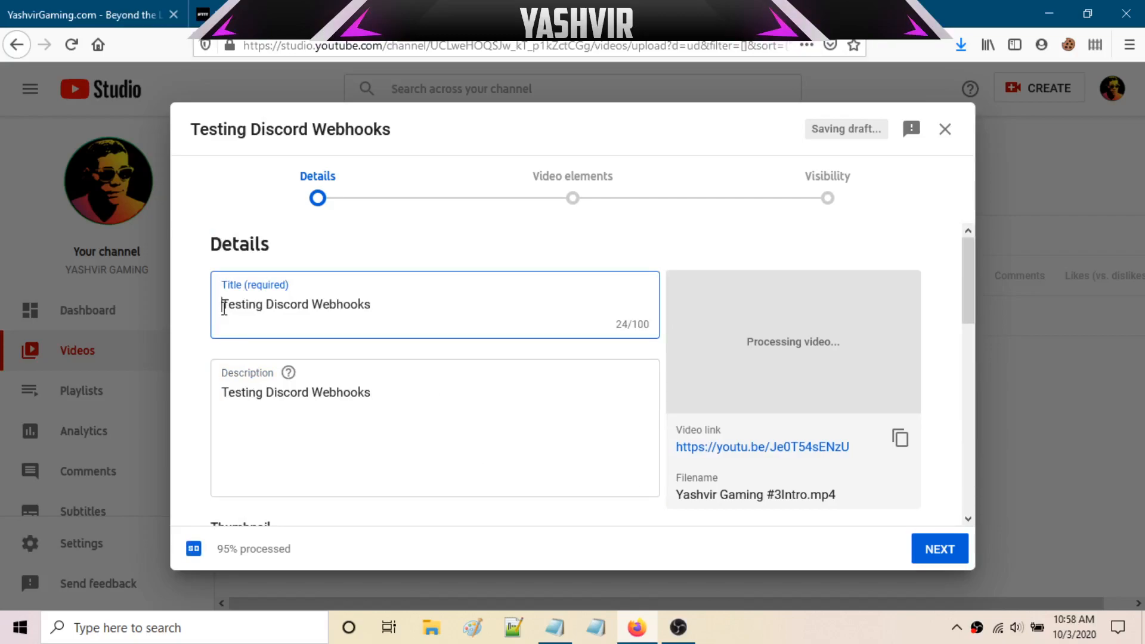
pyautogui.click(372, 394)
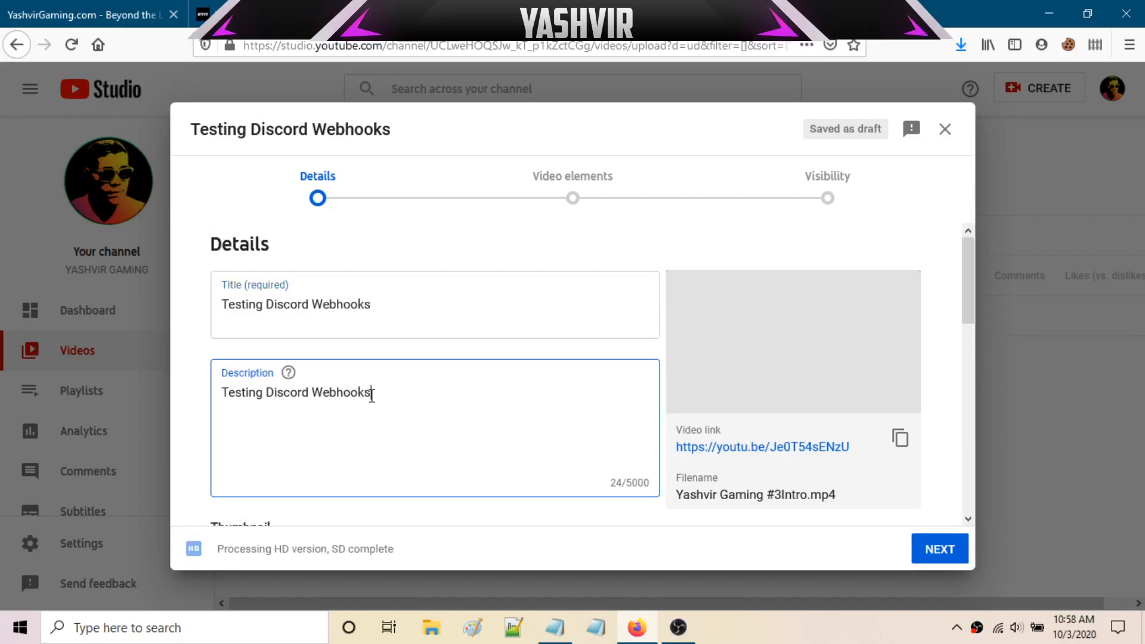
pyautogui.write('- tutorial')
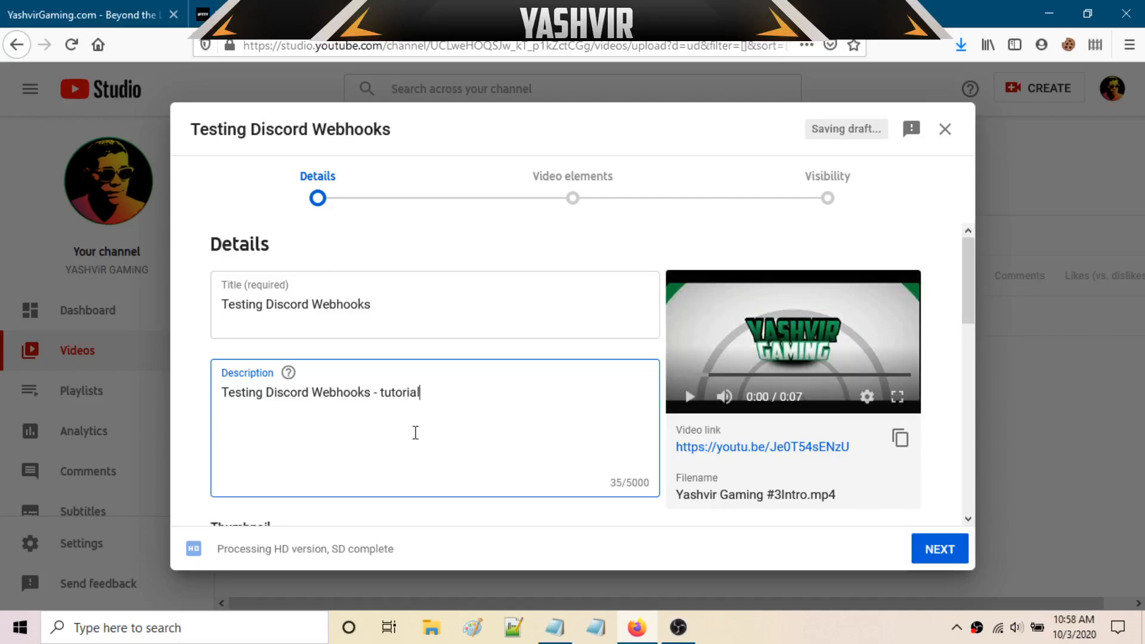
pyautogui.click(938, 544)
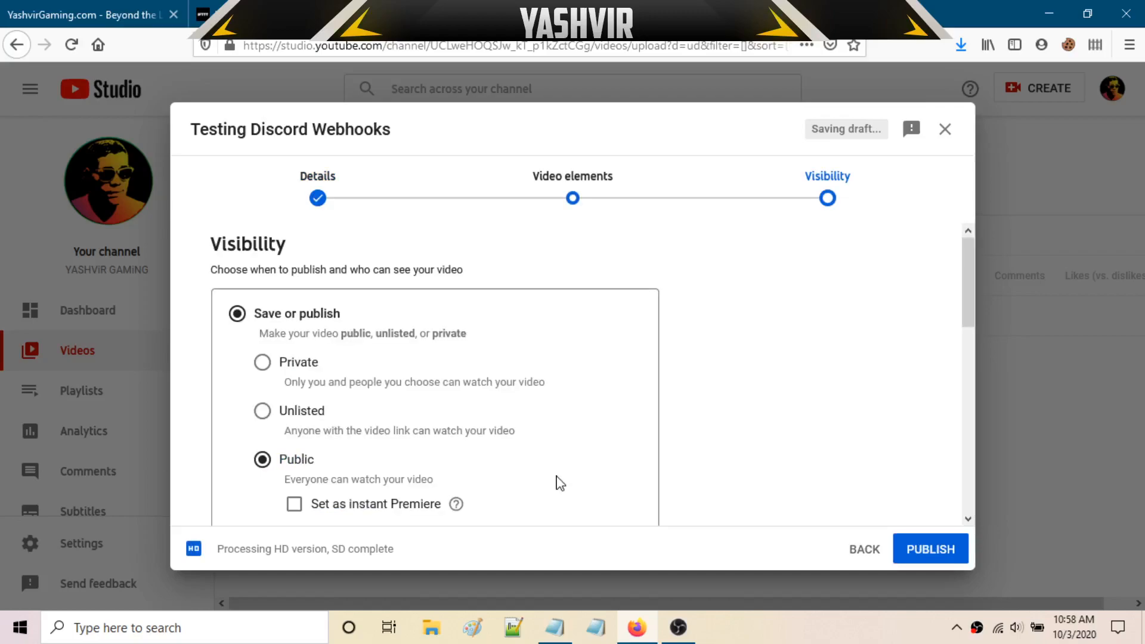
pyautogui.scroll(-3, 771, 514)
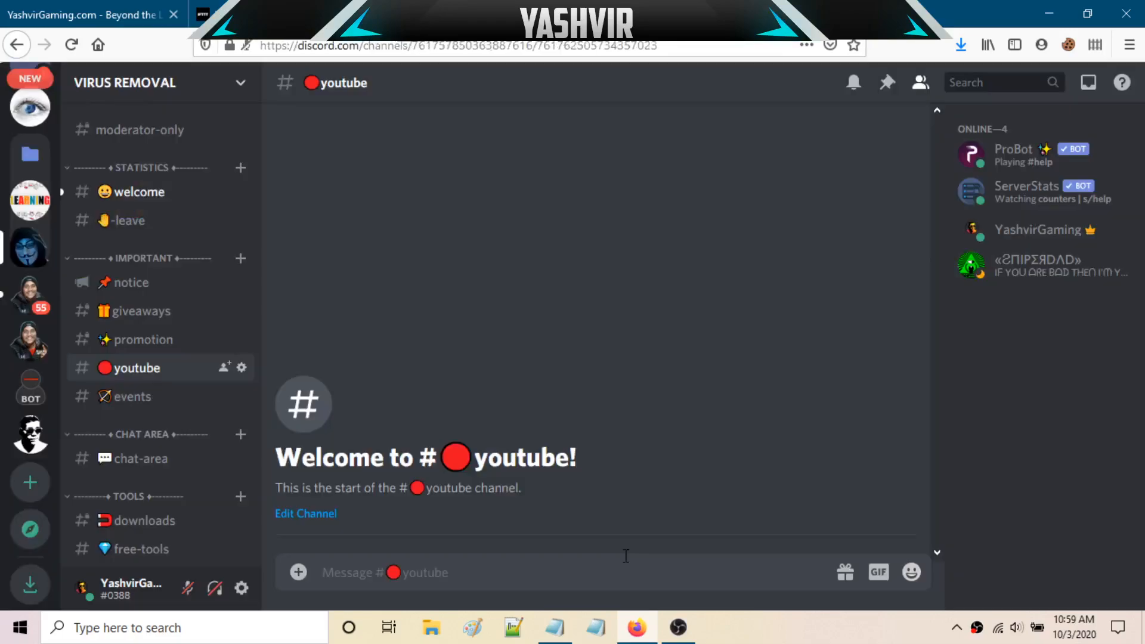
# Reload the youtube channel in Discord and check it for the new video announcement
pyautogui.click(585, 568)
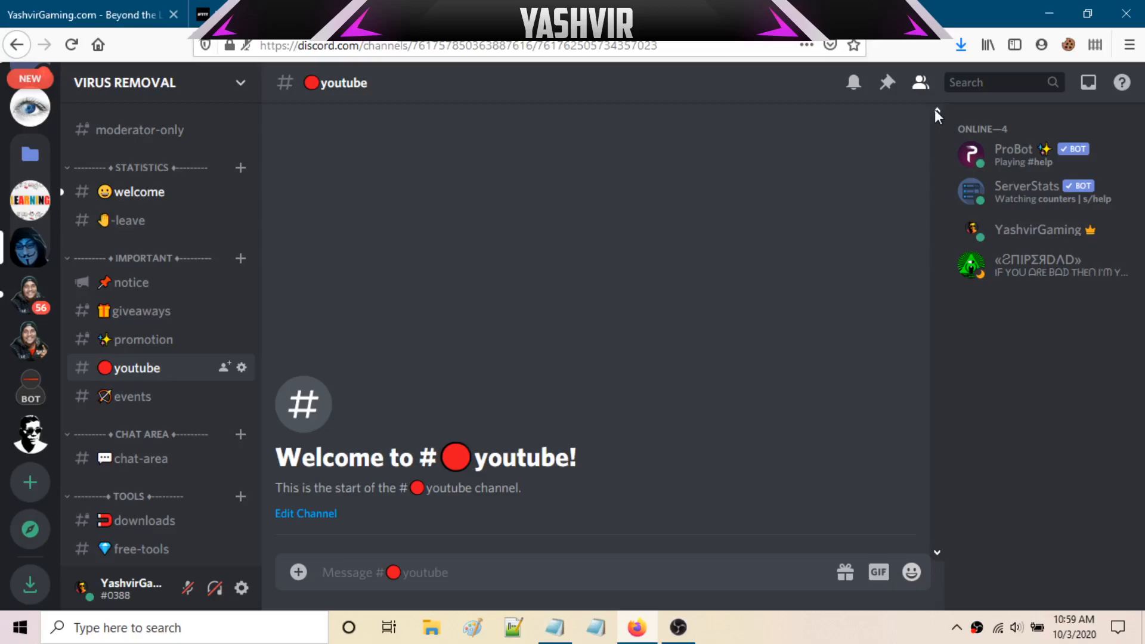
pyautogui.click(73, 44)
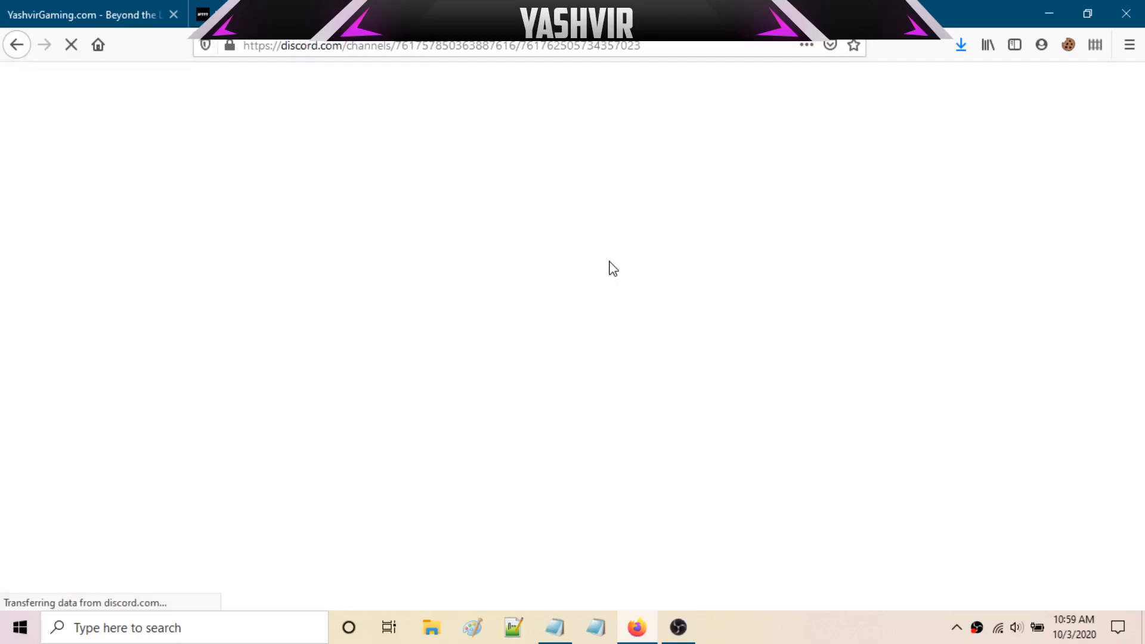
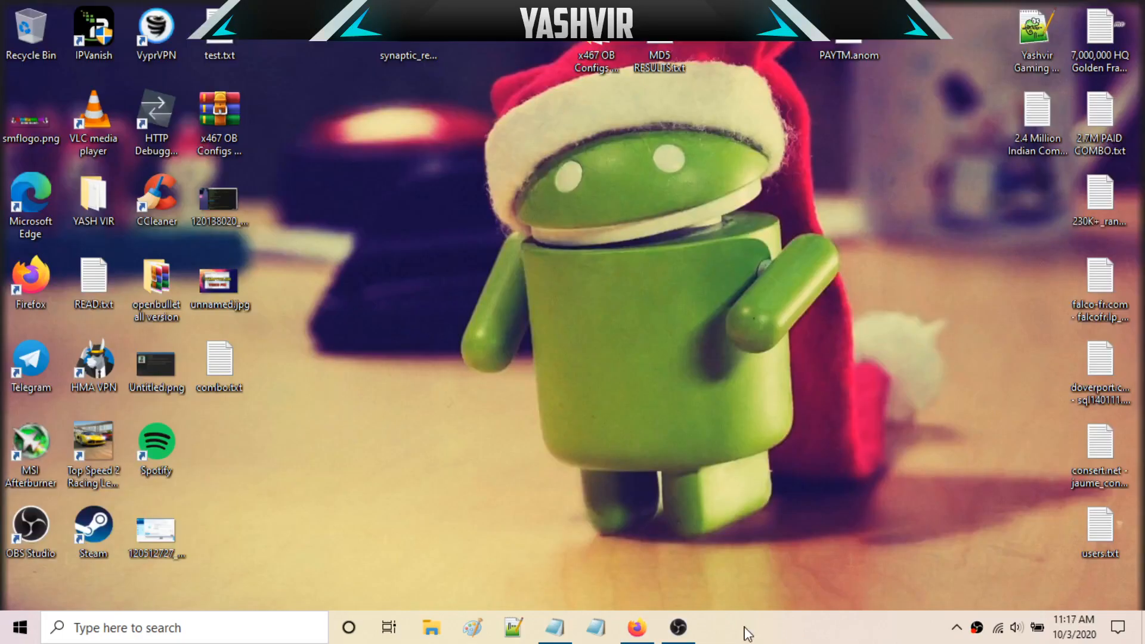
pyautogui.click(638, 626)
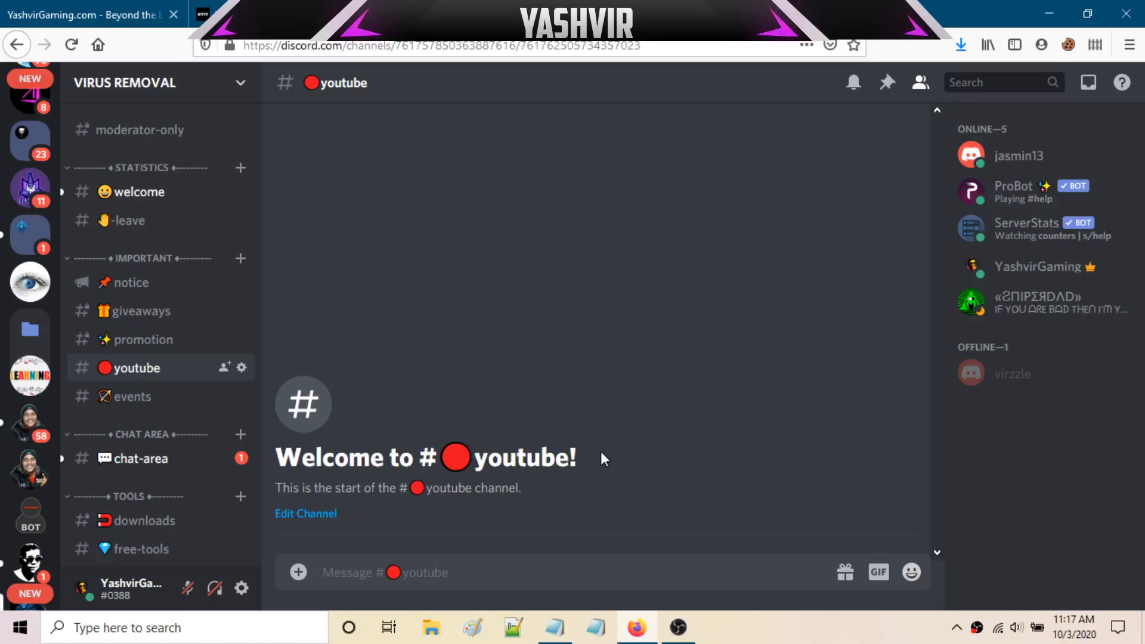
# Switch to Notepad, paste the JSON message body and replace its "New Video" text with "Title"
pyautogui.click(594, 629)
pyautogui.rightClick(648, 342)
pyautogui.click(707, 407)
pyautogui.moveTo(529, 261); pyautogui.dragTo(628, 260)
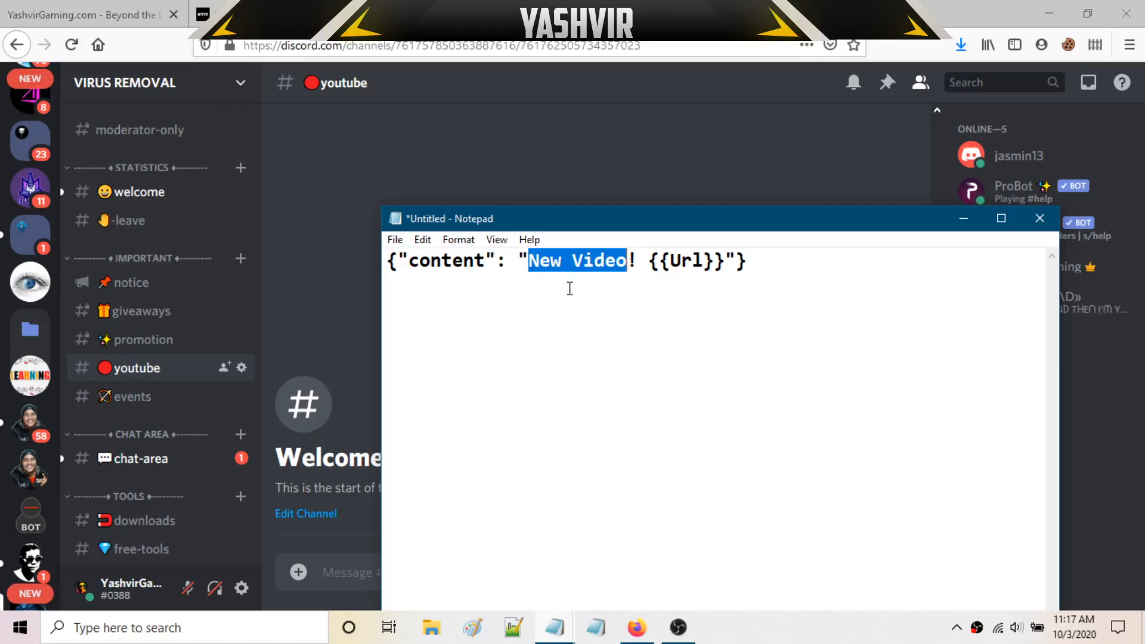
pyautogui.write('Title')
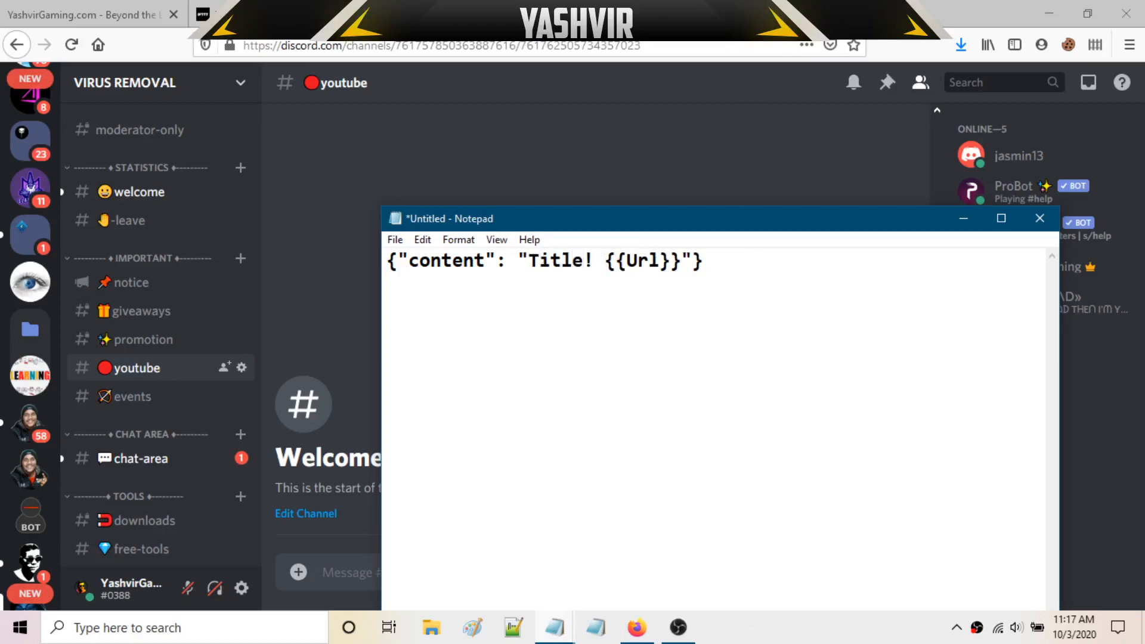
# Add the heading "body:" with a blank line below it above the JSON line in the note
pyautogui.moveTo(629, 258); pyautogui.dragTo(709, 258)
pyautogui.click(728, 258)
pyautogui.moveTo(497, 262); pyautogui.dragTo(410, 265)
pyautogui.click(415, 264)
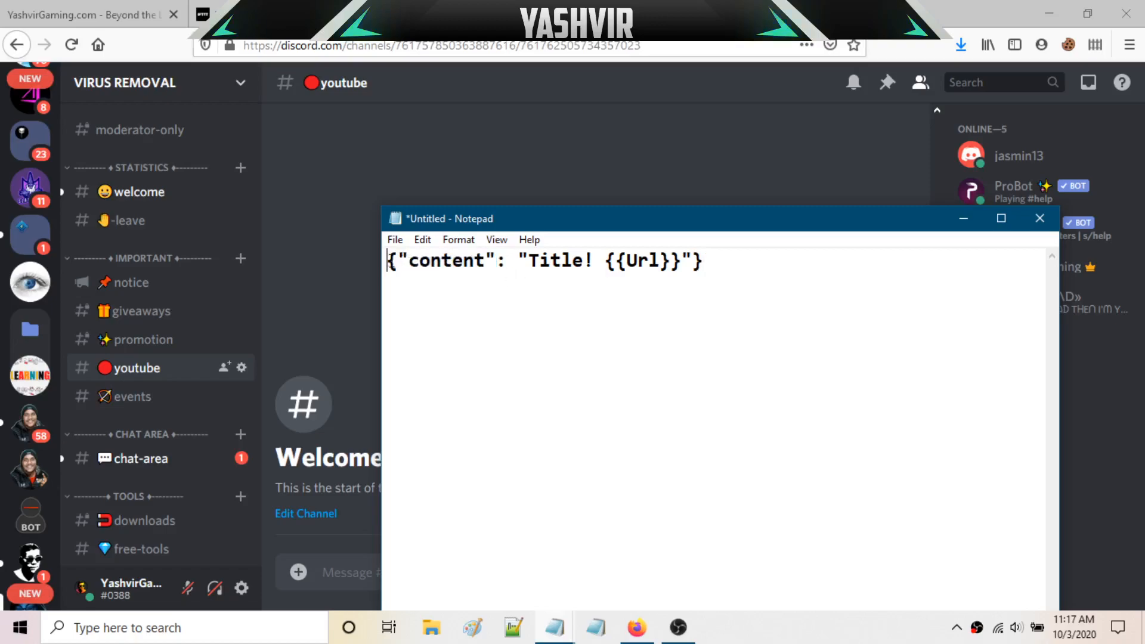
pyautogui.press('Return')
pyautogui.press('Return')
pyautogui.click(432, 258)
pyautogui.write('bodu')
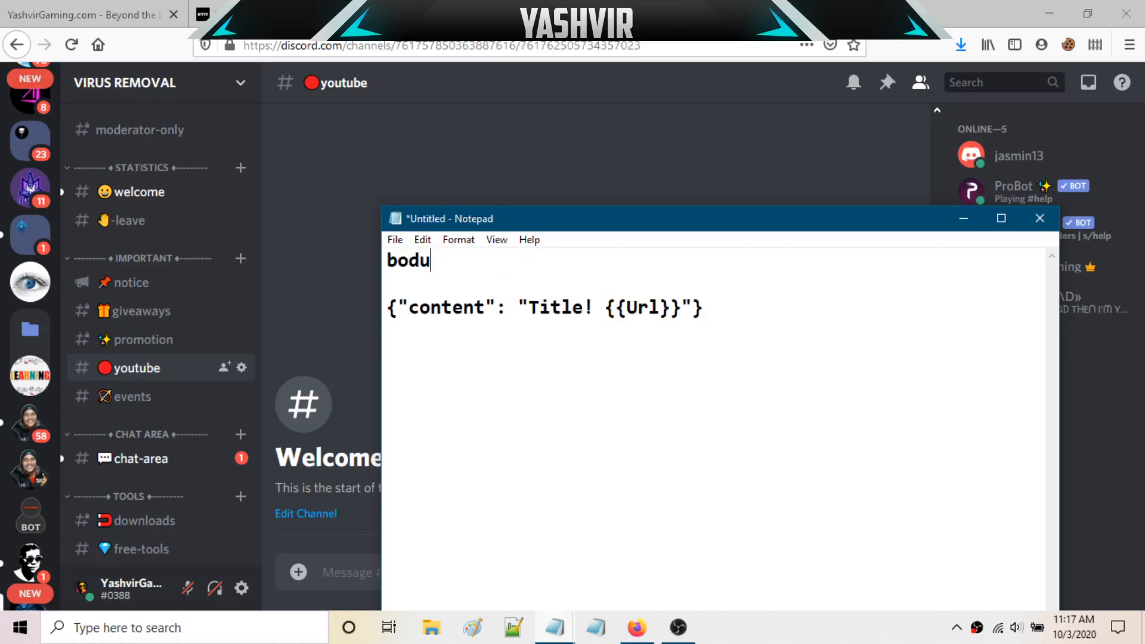
pyautogui.press('BackSpace')
pyautogui.write('y:')
# Replace "Title" in the JSON line with "Hey there check out new video" and copy the whole line
pyautogui.moveTo(432, 299); pyautogui.dragTo(583, 310)
pyautogui.click(723, 298)
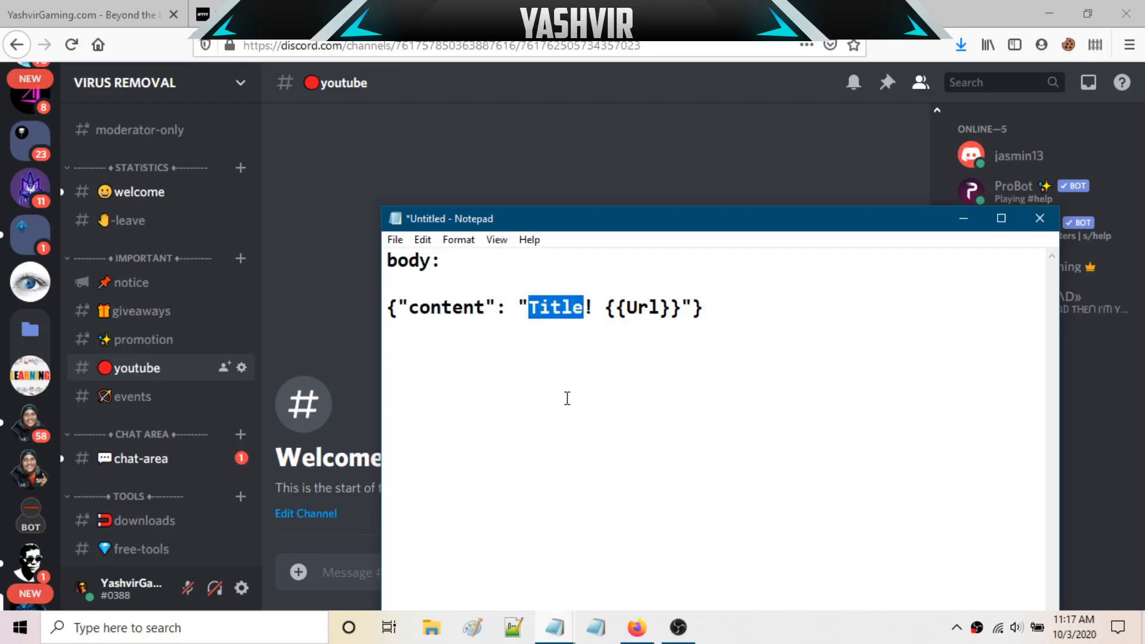
pyautogui.write('Hey there check out new video')
pyautogui.moveTo(975, 308); pyautogui.dragTo(387, 308)
pyautogui.rightClick(475, 304)
pyautogui.click(531, 358)
# Switch to the IFTTT applet page and open the applet's settings at the web request's Body field
pyautogui.click(205, 14)
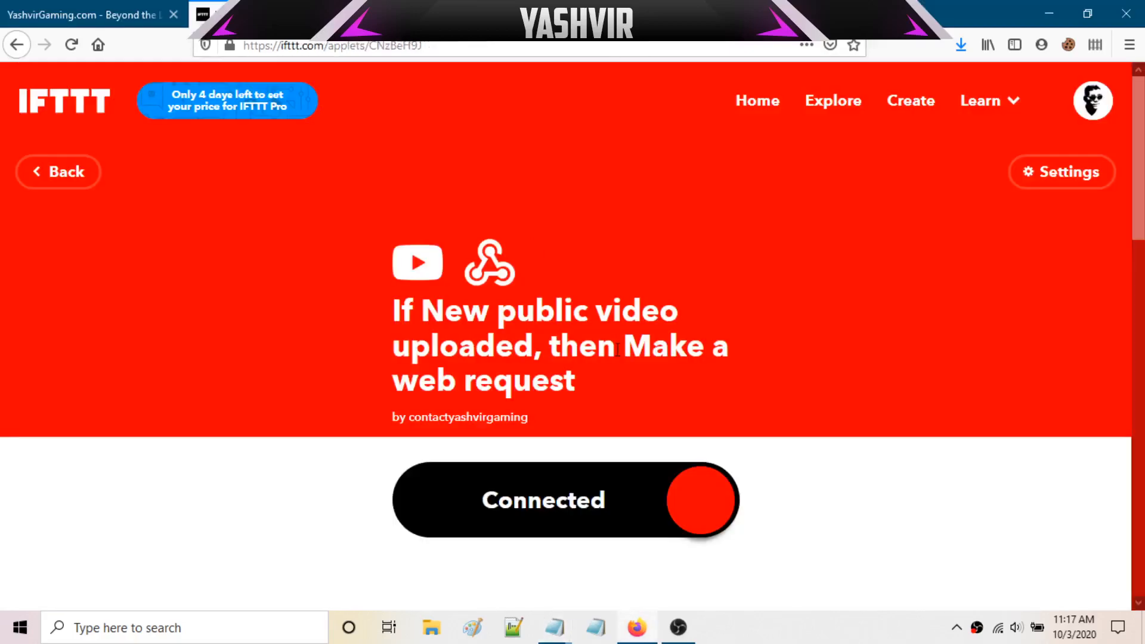
pyautogui.moveTo(1140, 164)
pyautogui.mouseDown()
pyautogui.moveTo(1136, 221)
pyautogui.moveTo(1136, 171)
pyautogui.mouseUp()
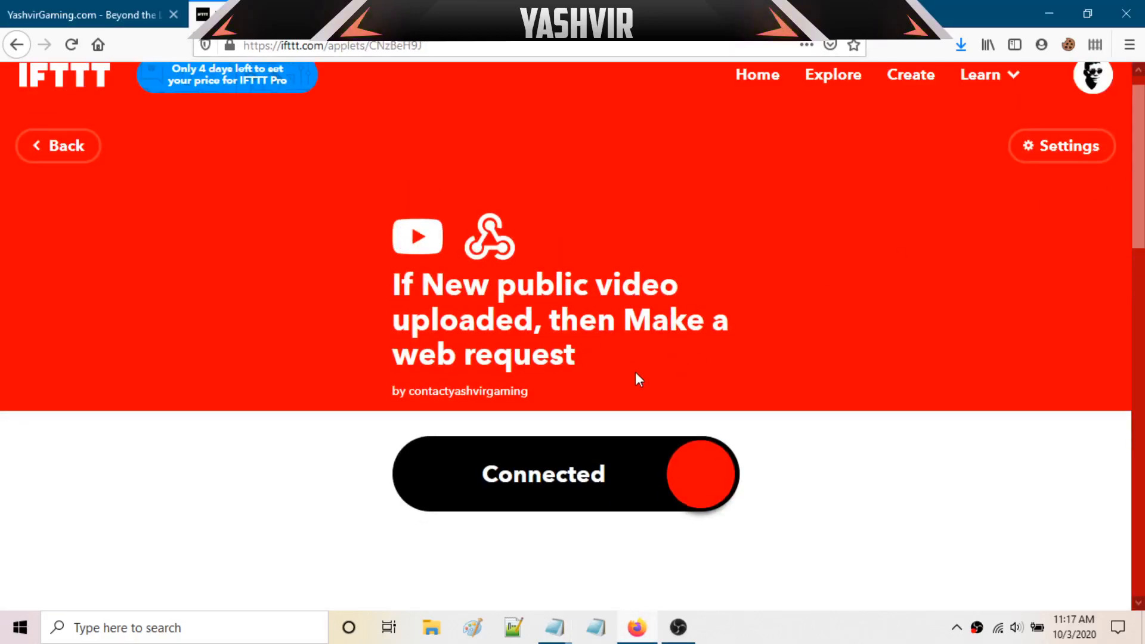
pyautogui.click(1061, 146)
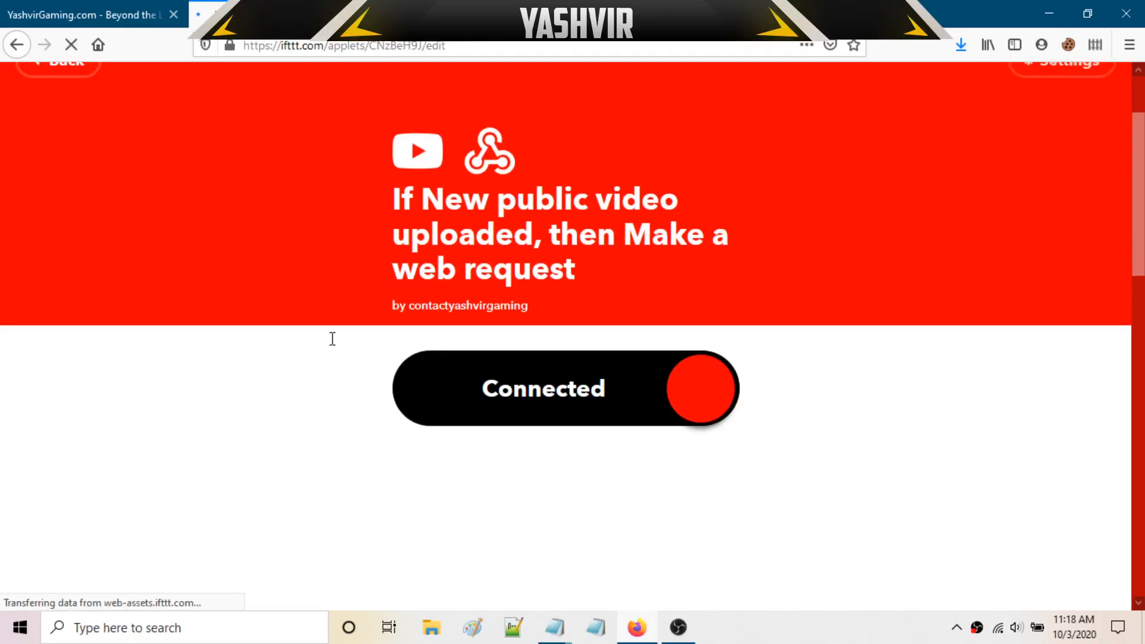
pyautogui.scroll(-4, 304, 361)
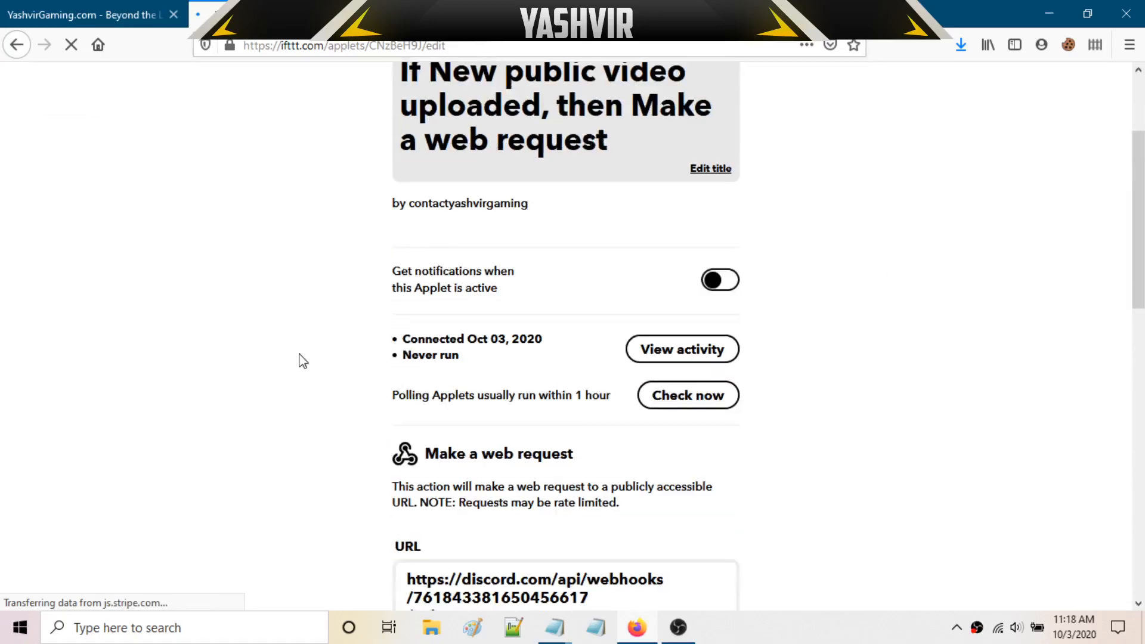
pyautogui.scroll(-7, 299, 361)
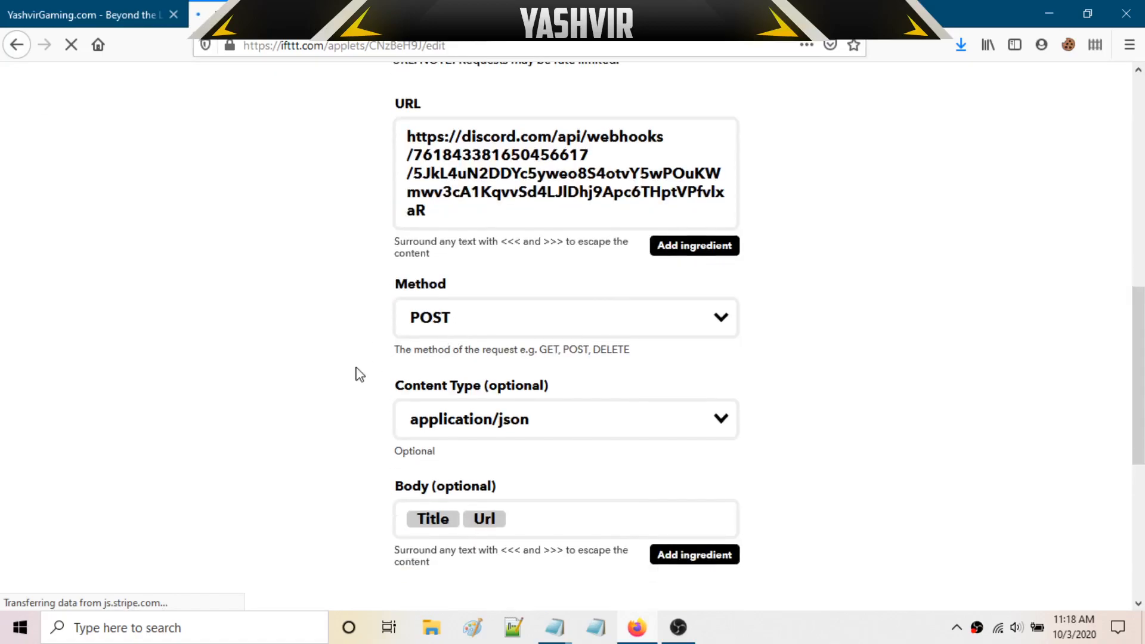
pyautogui.scroll(-3, 358, 376)
# Replace the web request's body with the copied {"content": "Hey there check out new video! {{Url}}"} and save the applet
pyautogui.click(540, 341)
pyautogui.hotkey('ctrl', 'a')
pyautogui.press('BackSpace')
pyautogui.hotkey('ctrl', 'v')
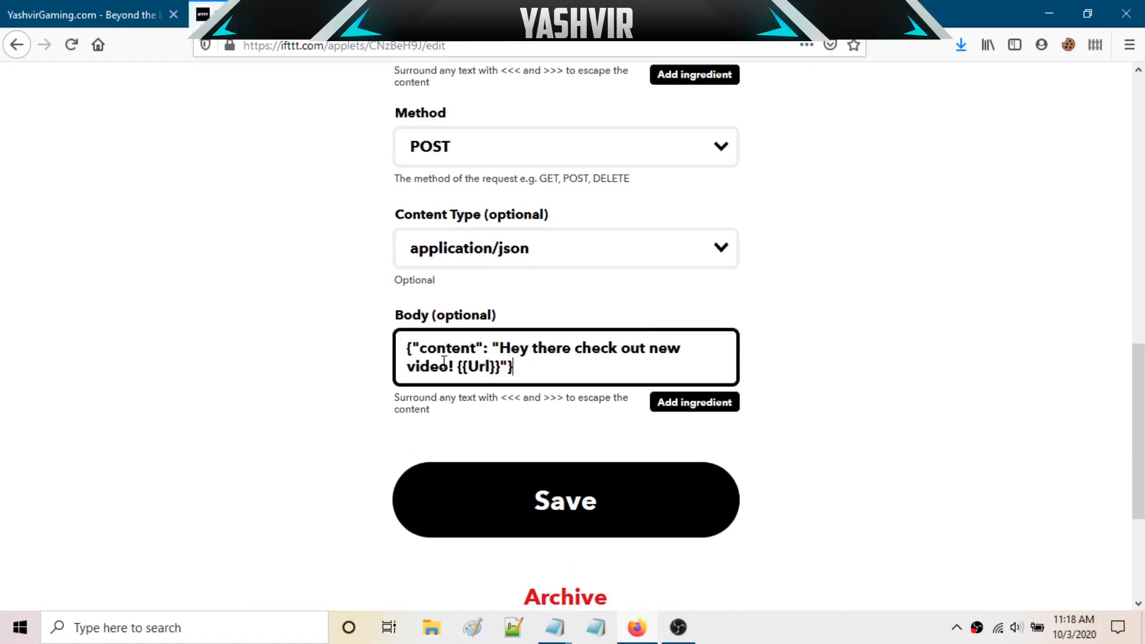
pyautogui.moveTo(427, 351); pyautogui.dragTo(490, 350)
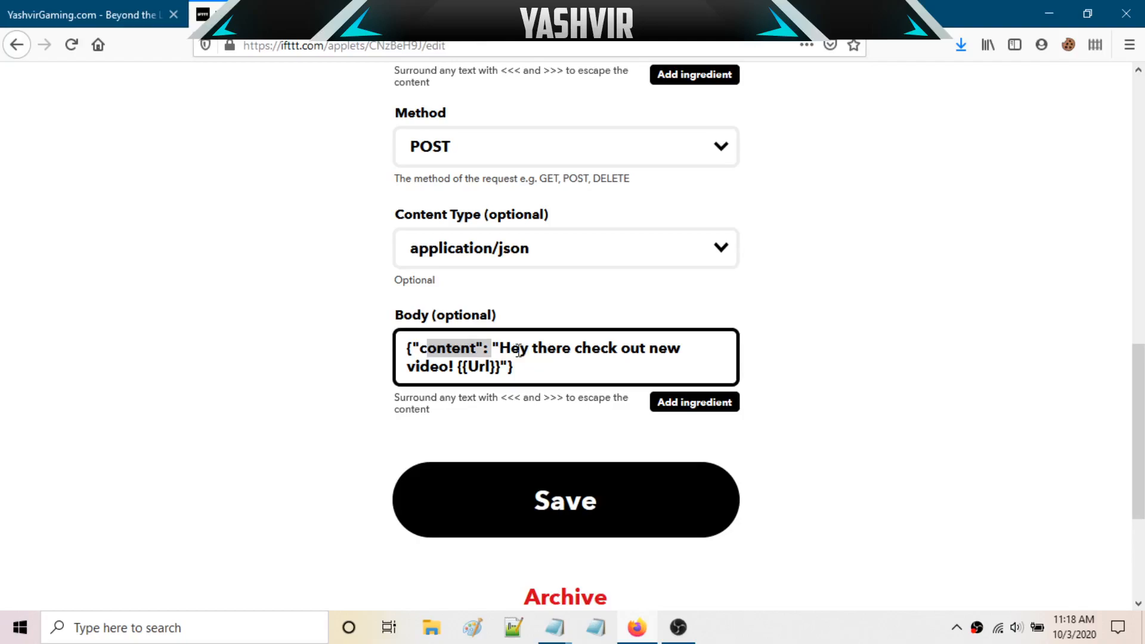
pyautogui.click(538, 349)
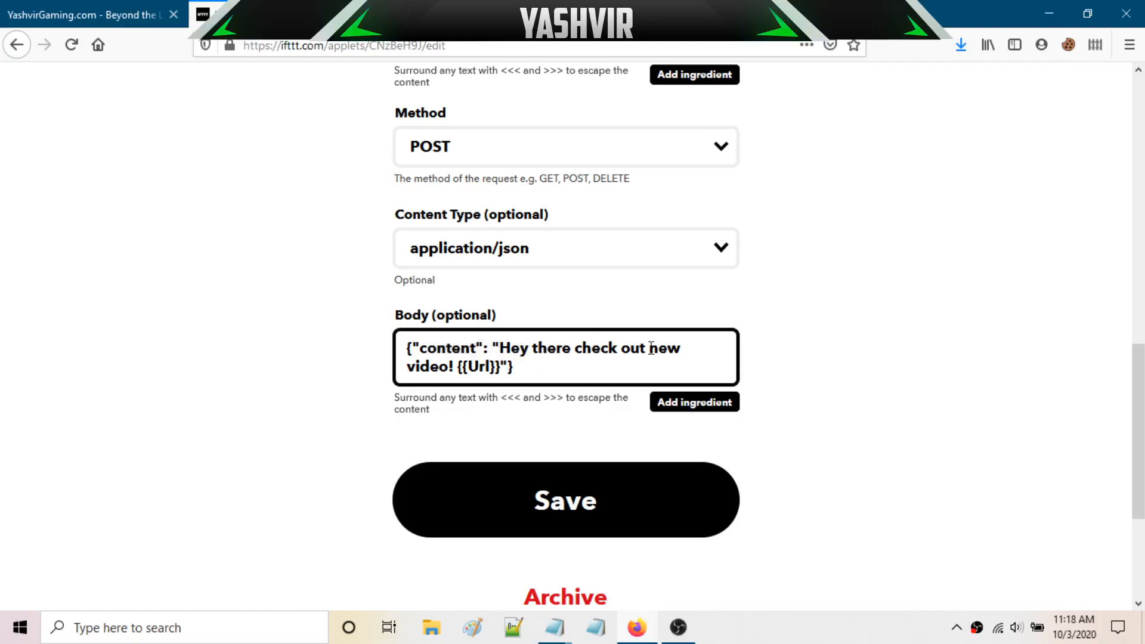
pyautogui.click(572, 369)
pyautogui.click(615, 506)
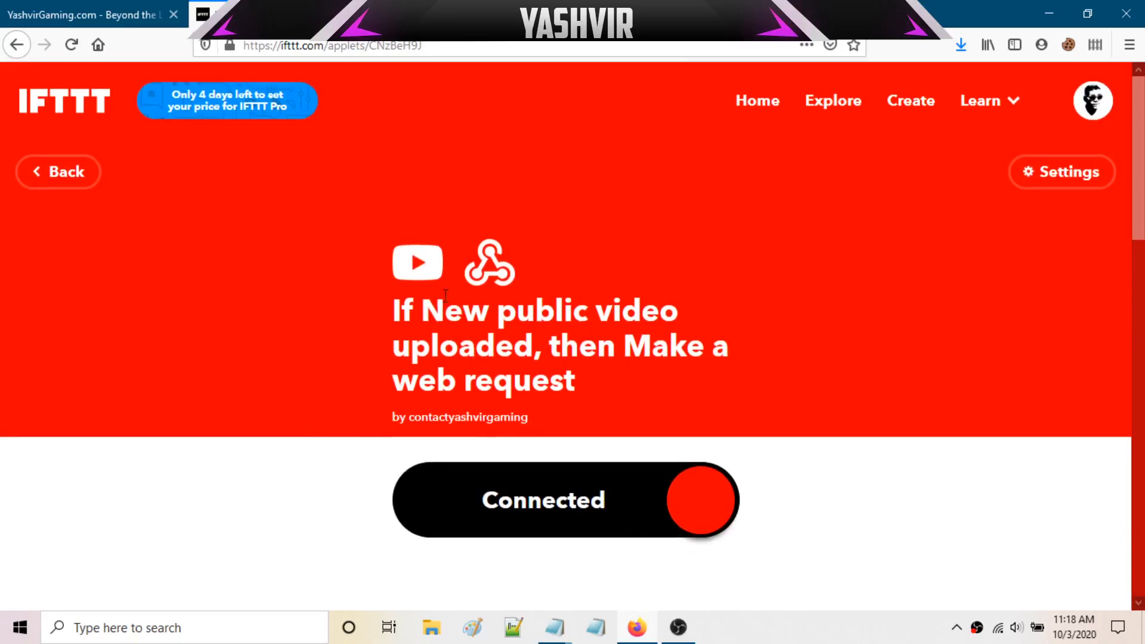
# Switch to YouTube Studio and start a new upload of Yashvir Gaming #3Intro.mp4
pyautogui.hotkey('ctrl', 'Tab')
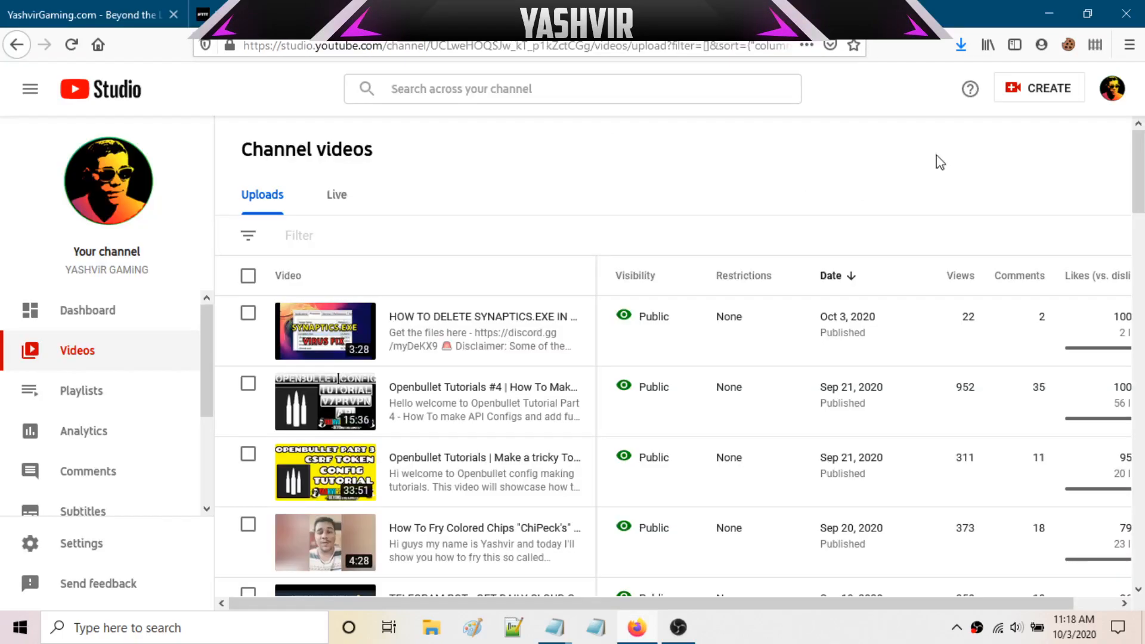
pyautogui.click(1038, 89)
pyautogui.click(1000, 123)
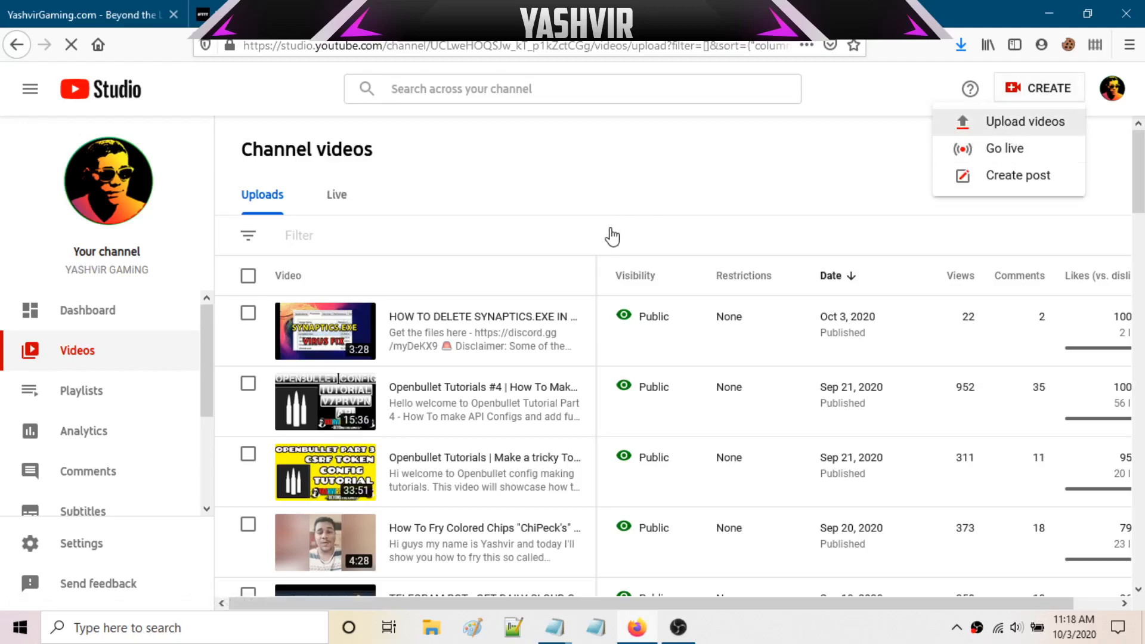
pyautogui.click(571, 433)
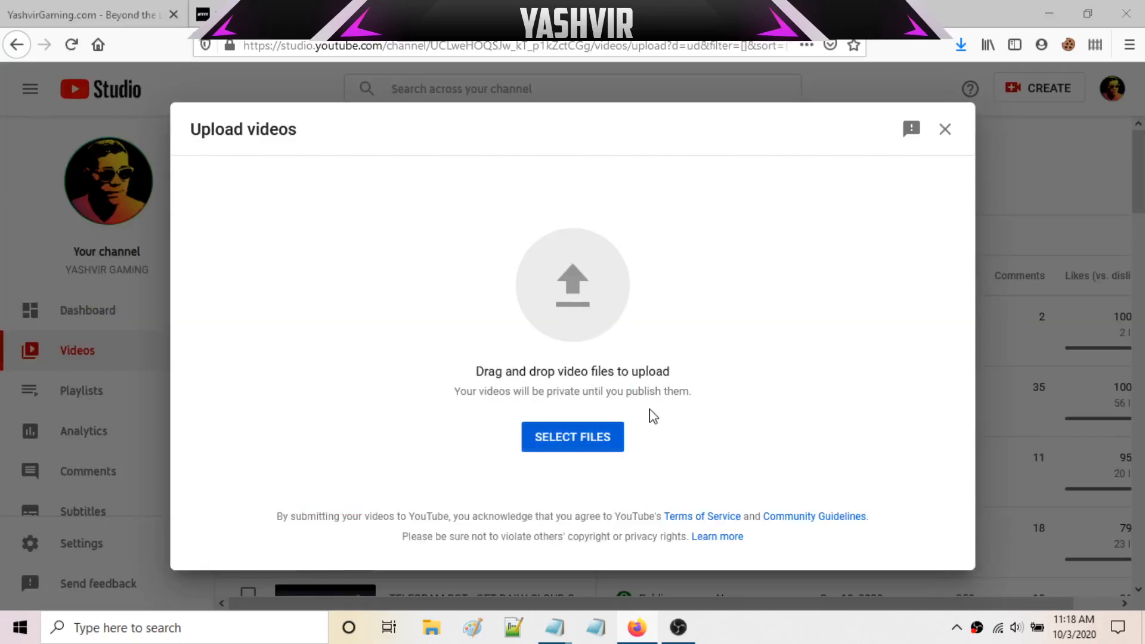
pyautogui.doubleClick(597, 287)
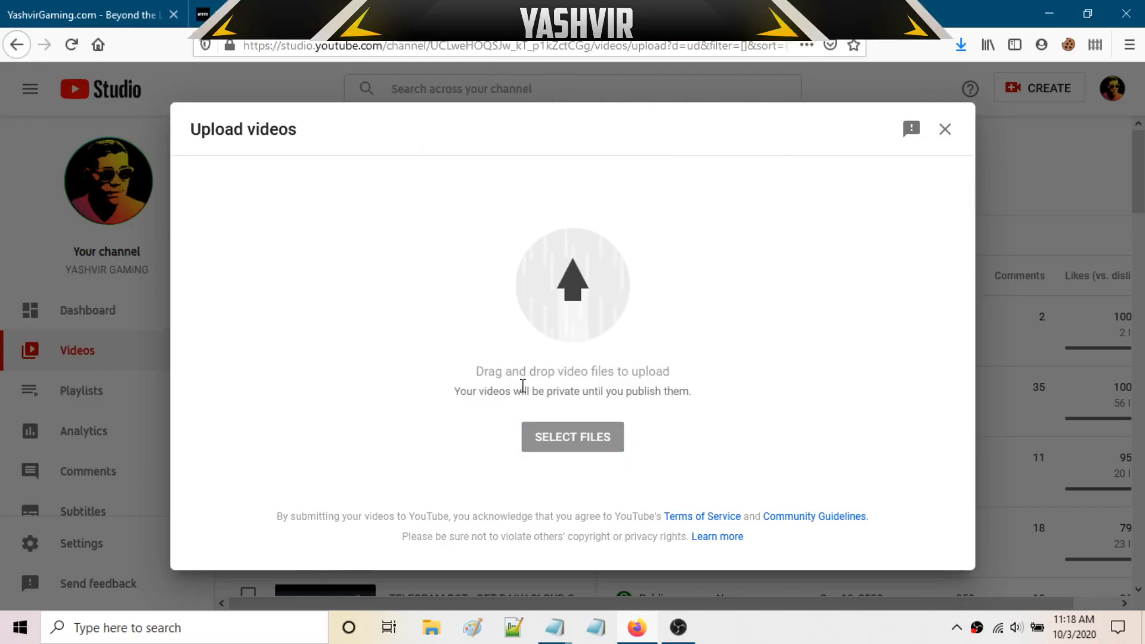
# Clear the new video's default description, keeping the title Yashvir Gaming #3Intro
pyautogui.click(419, 420)
pyautogui.hotkey('ctrl', 'a')
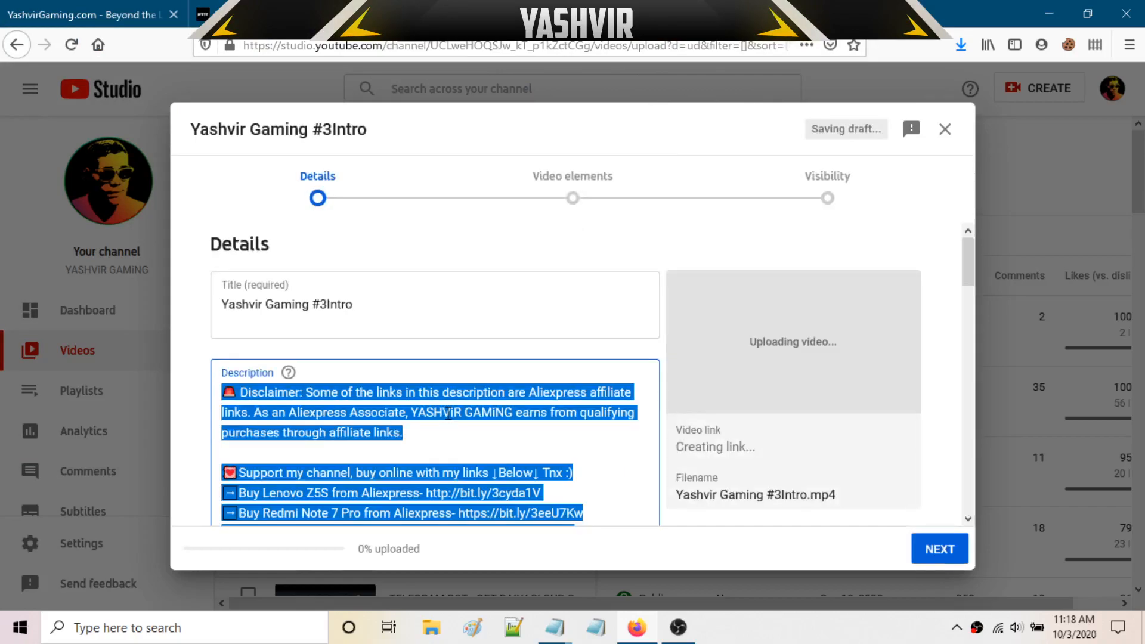
pyautogui.press('BackSpace')
pyautogui.click(407, 307)
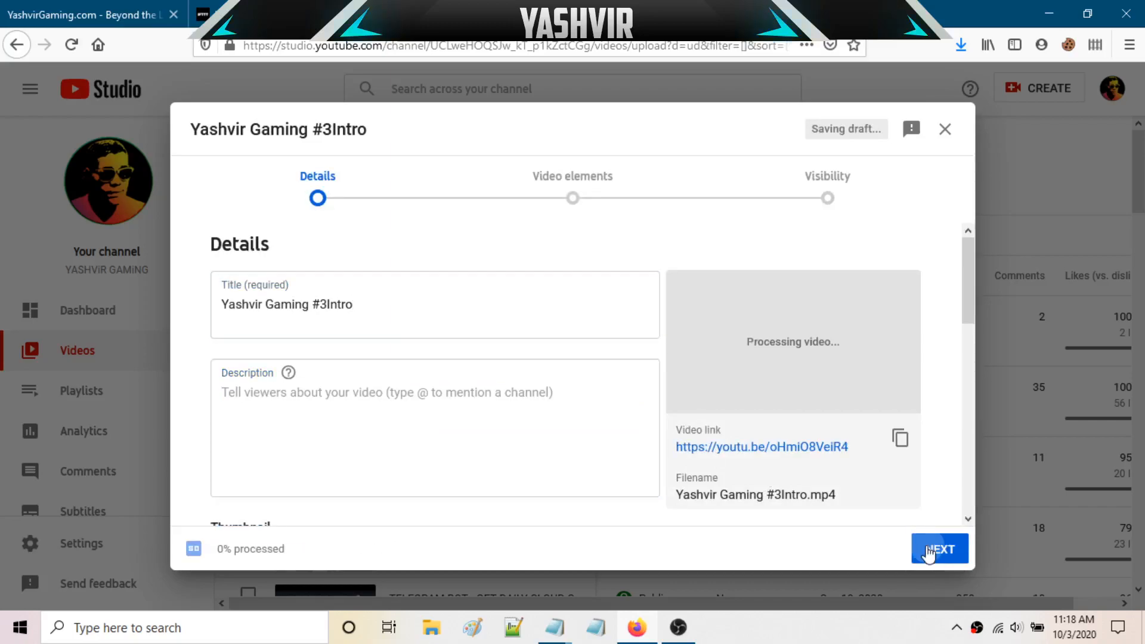
# Skip the video elements and publish the new video with Public visibility
pyautogui.click(930, 550)
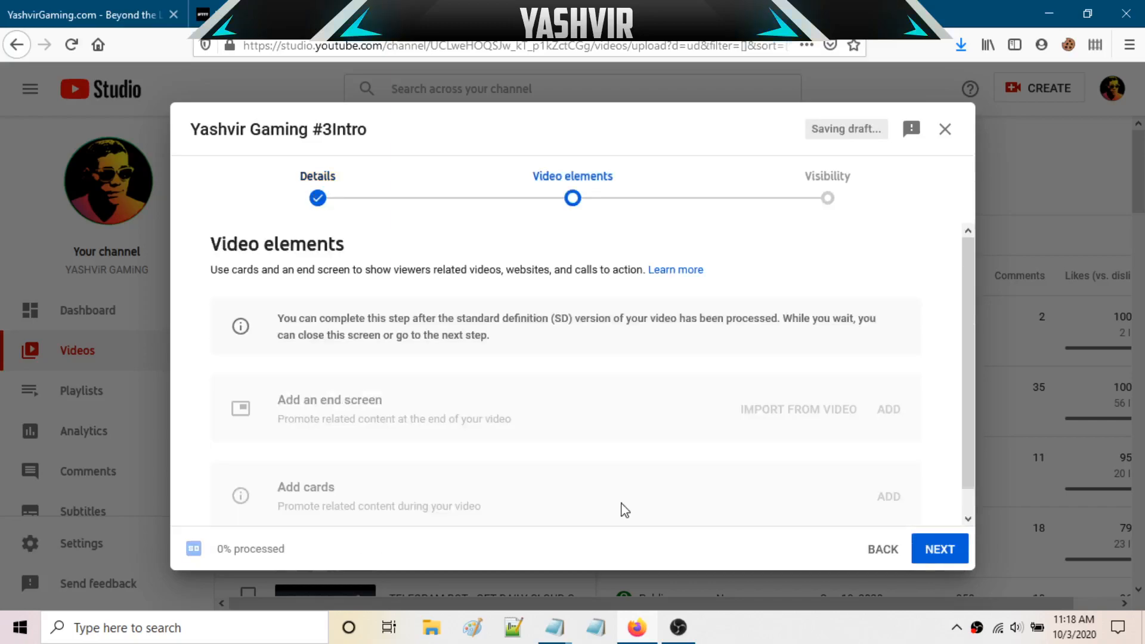
pyautogui.press('Return')
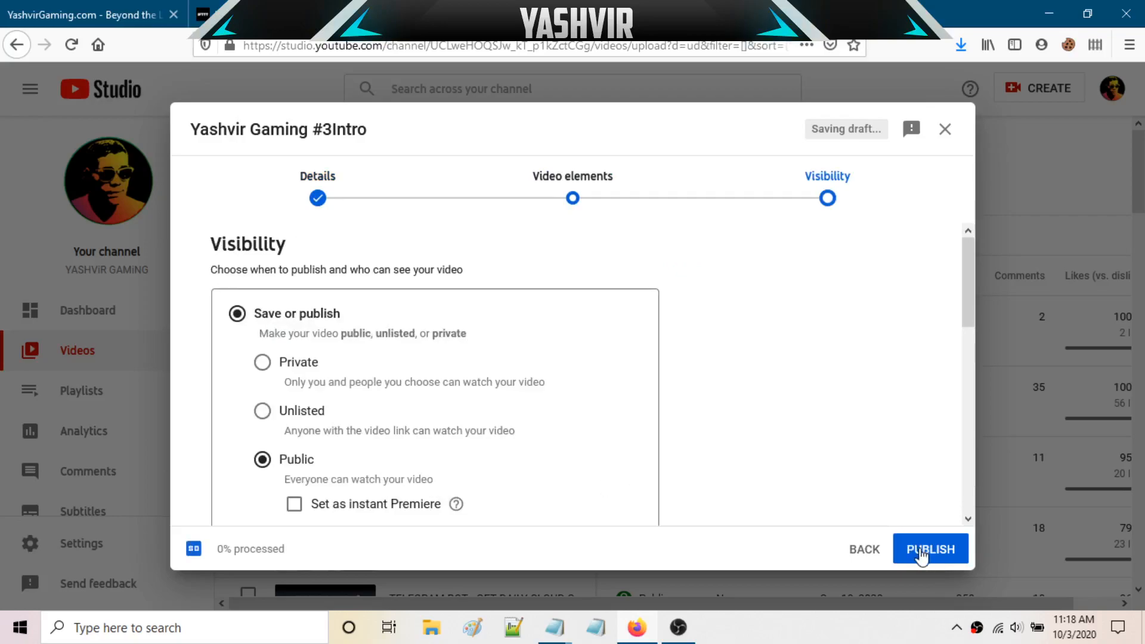
pyautogui.click(922, 551)
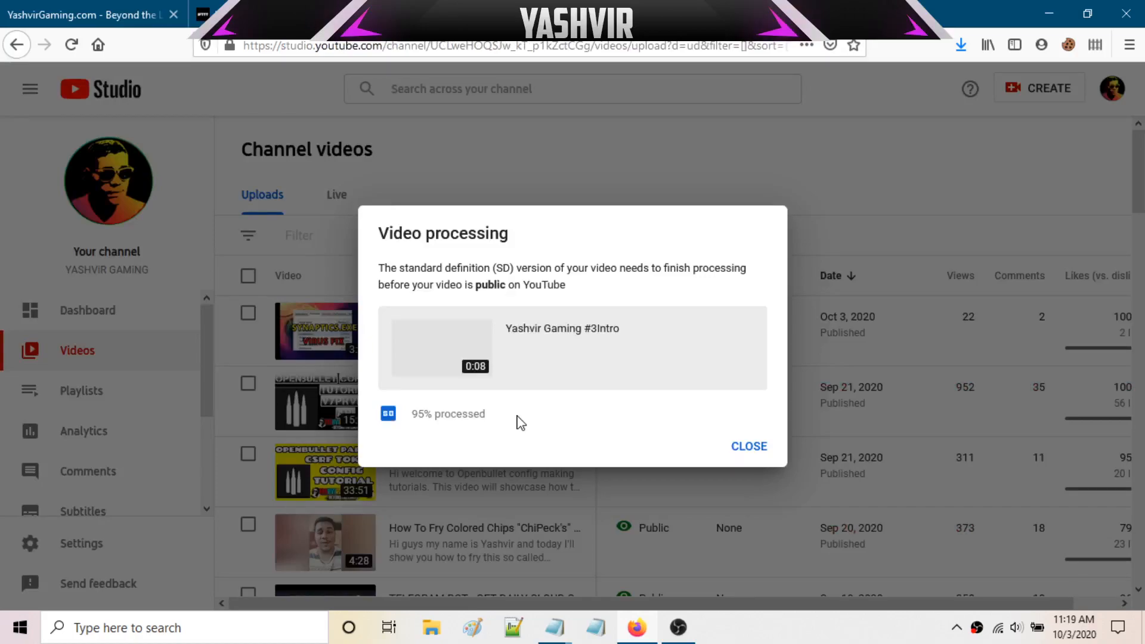
pyautogui.click(685, 633)
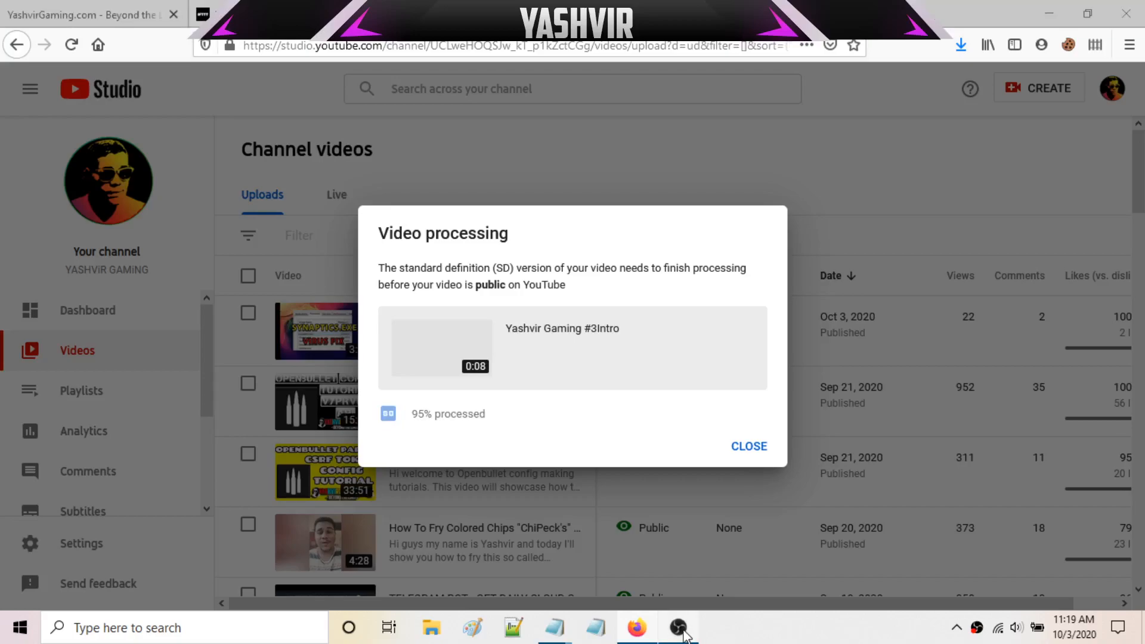
pyautogui.click(486, 444)
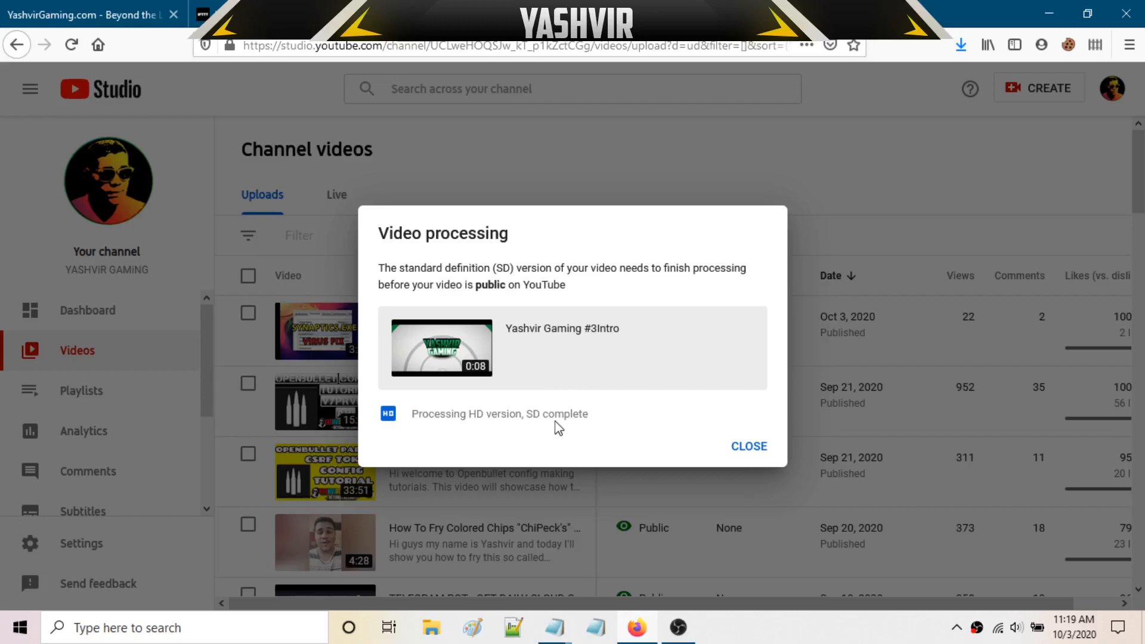
# Switch to the IFTTT applet, go back to its settings and open its activity log
pyautogui.hotkey('ctrl', 'Tab')
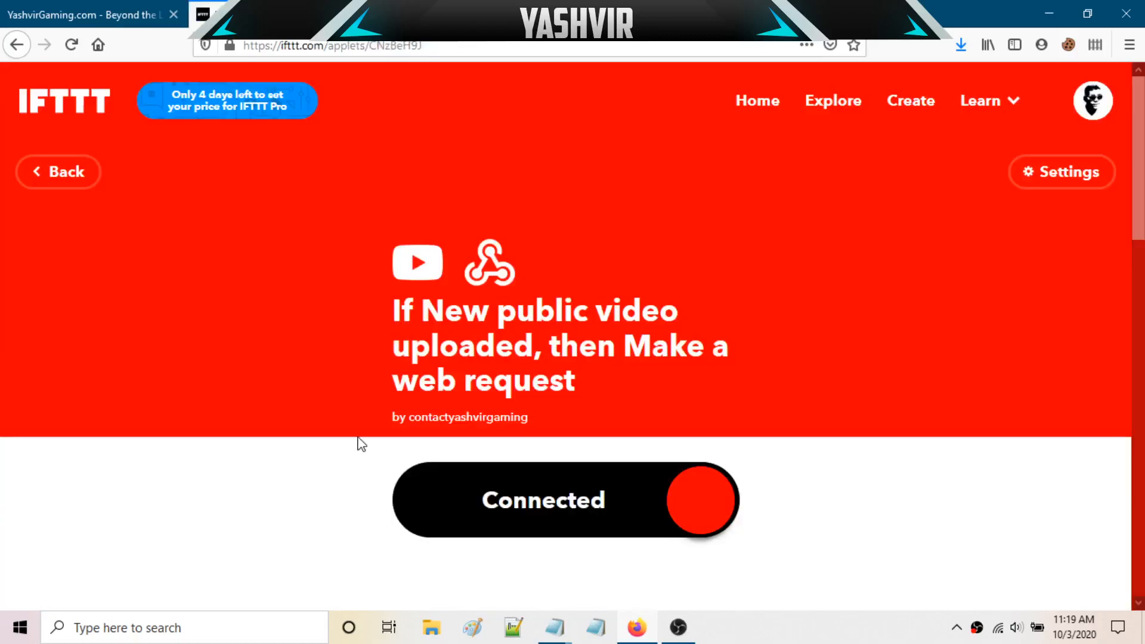
pyautogui.click(77, 183)
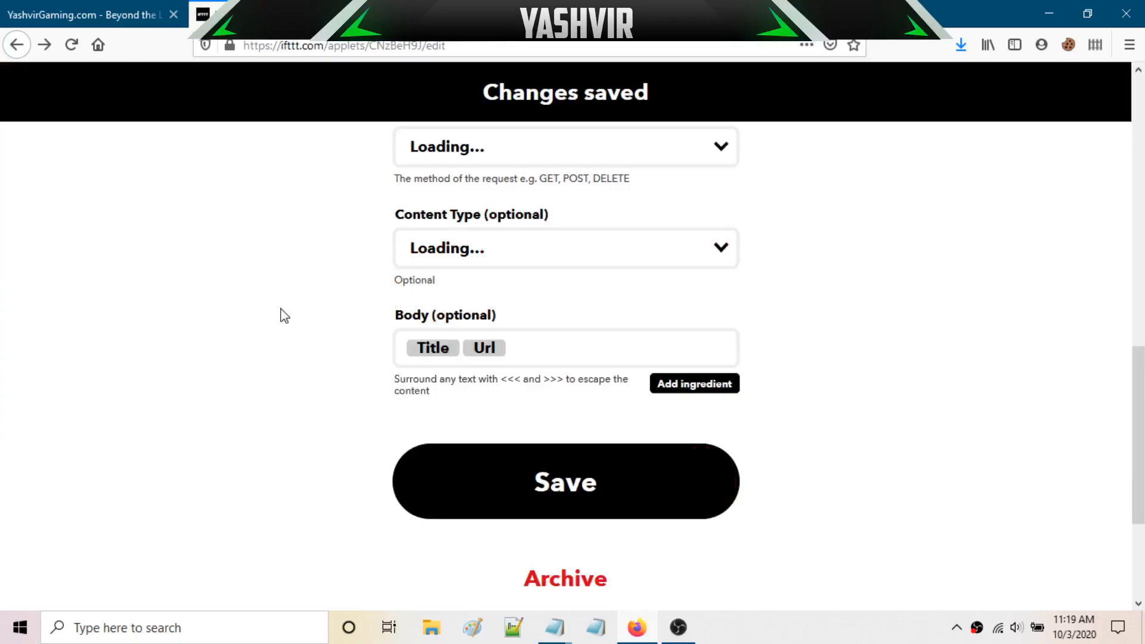
pyautogui.scroll(8, 284, 316)
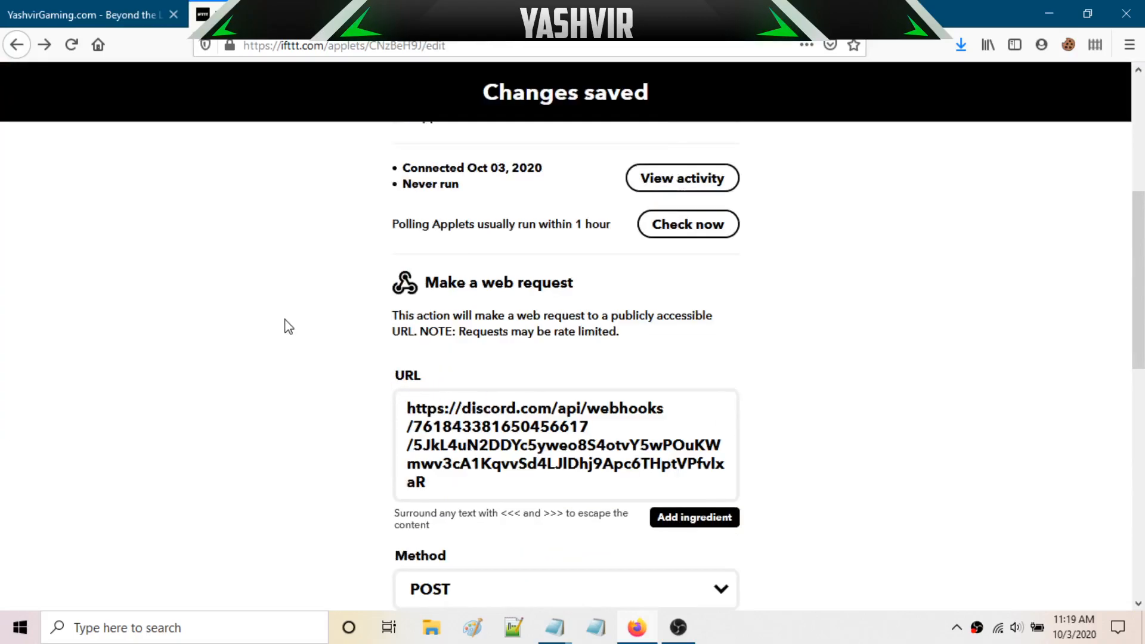
pyautogui.scroll(5, 417, 388)
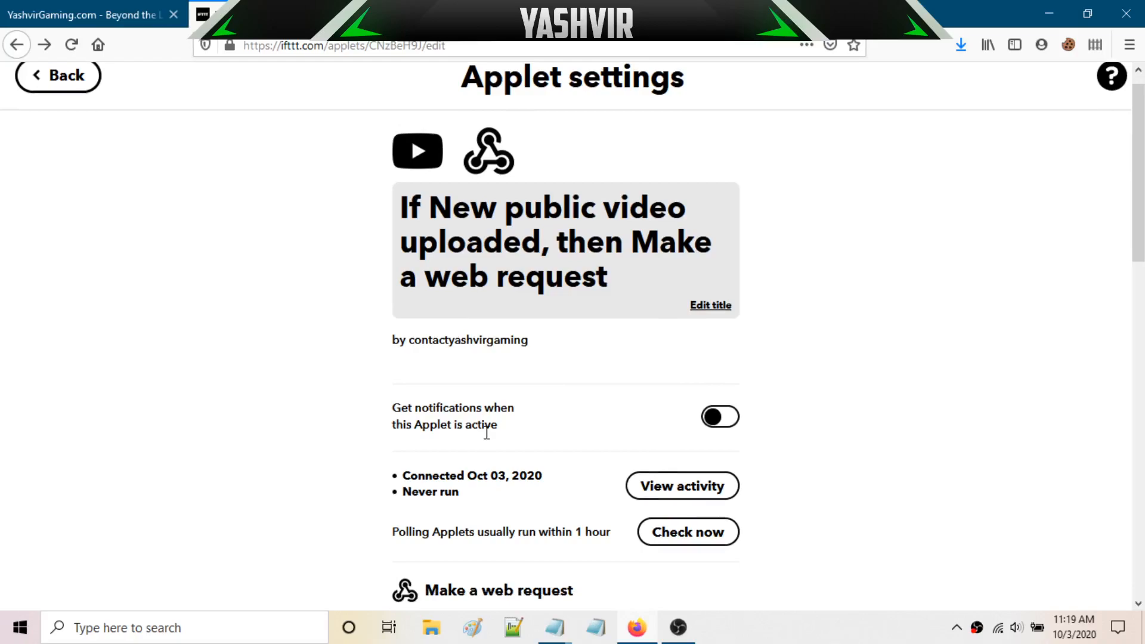
pyautogui.scroll(-2, 650, 442)
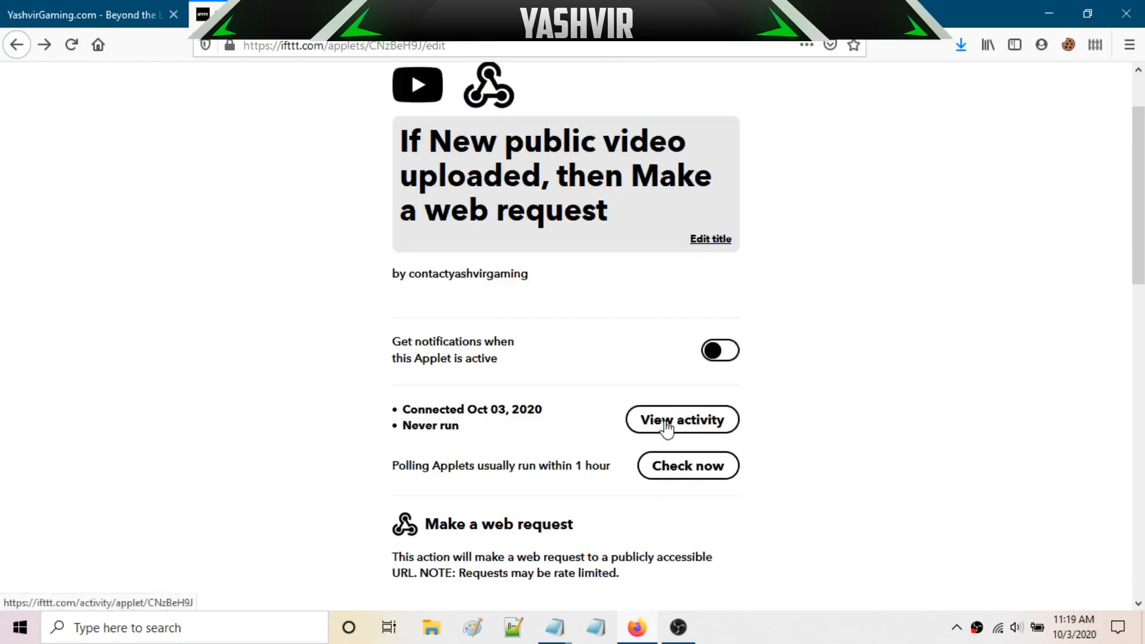
pyautogui.click(666, 427)
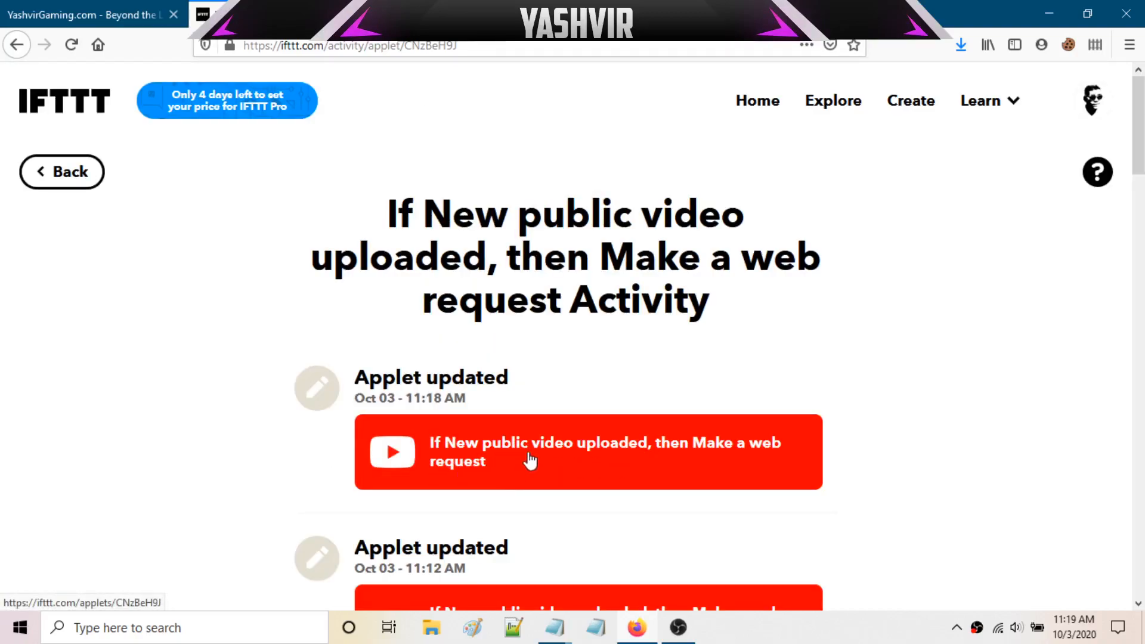
# Examine the applet's activity log, including the failed run and its failure message
pyautogui.scroll(-1, 677, 465)
pyautogui.scroll(-3, 526, 501)
pyautogui.moveTo(369, 465); pyautogui.dragTo(474, 467)
pyautogui.click(504, 477)
pyautogui.moveTo(369, 464); pyautogui.dragTo(567, 484)
pyautogui.click(488, 468)
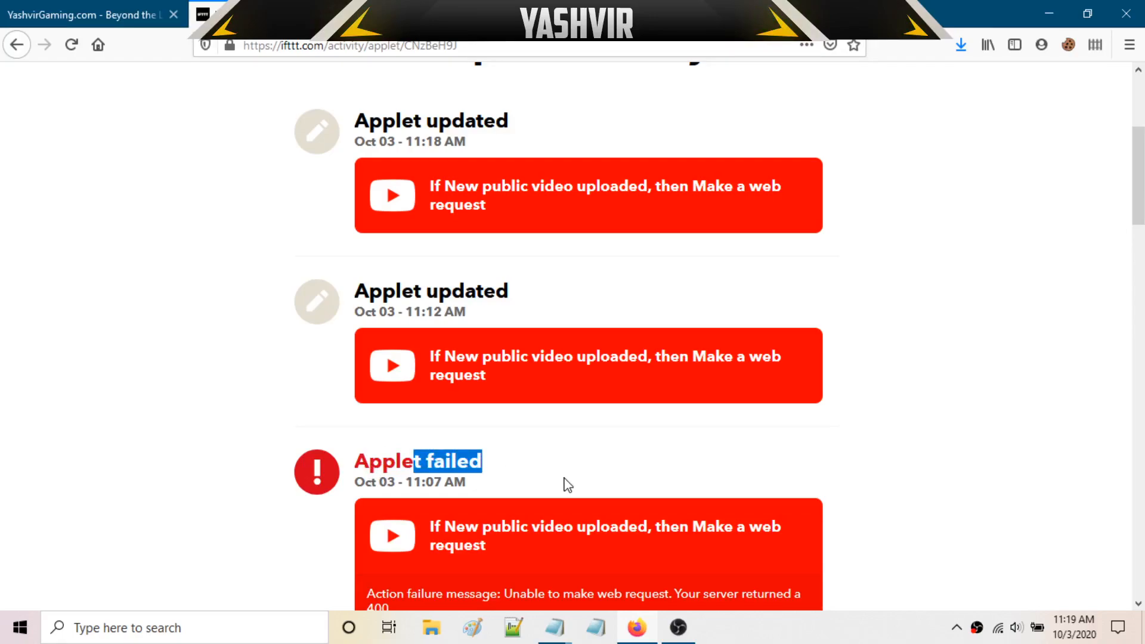
pyautogui.scroll(-3, 566, 485)
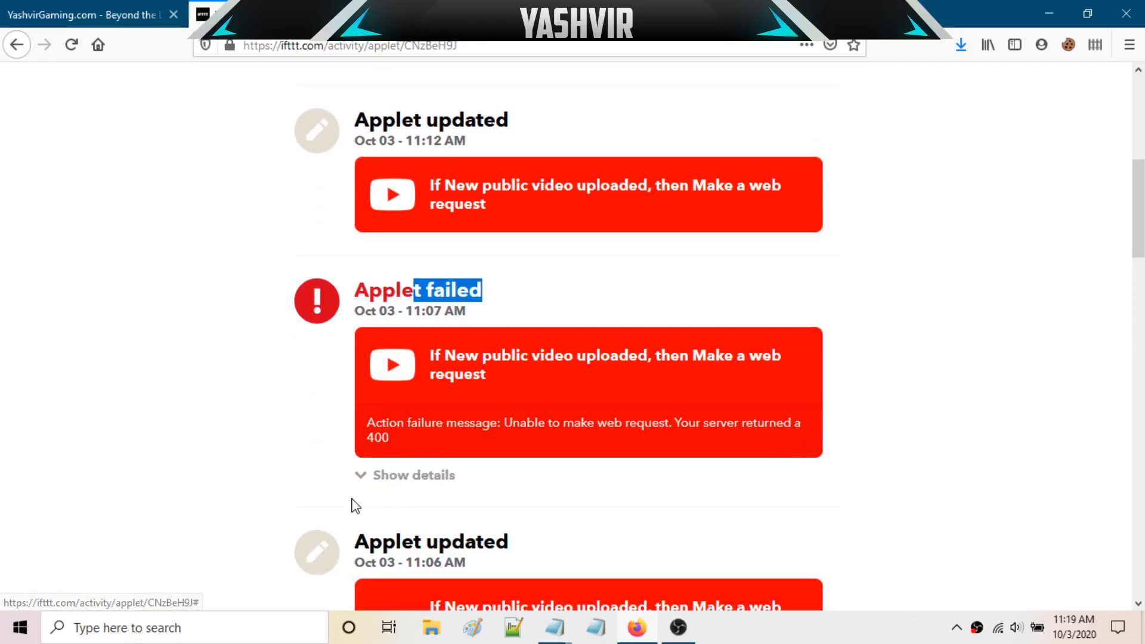
pyautogui.scroll(6, 326, 501)
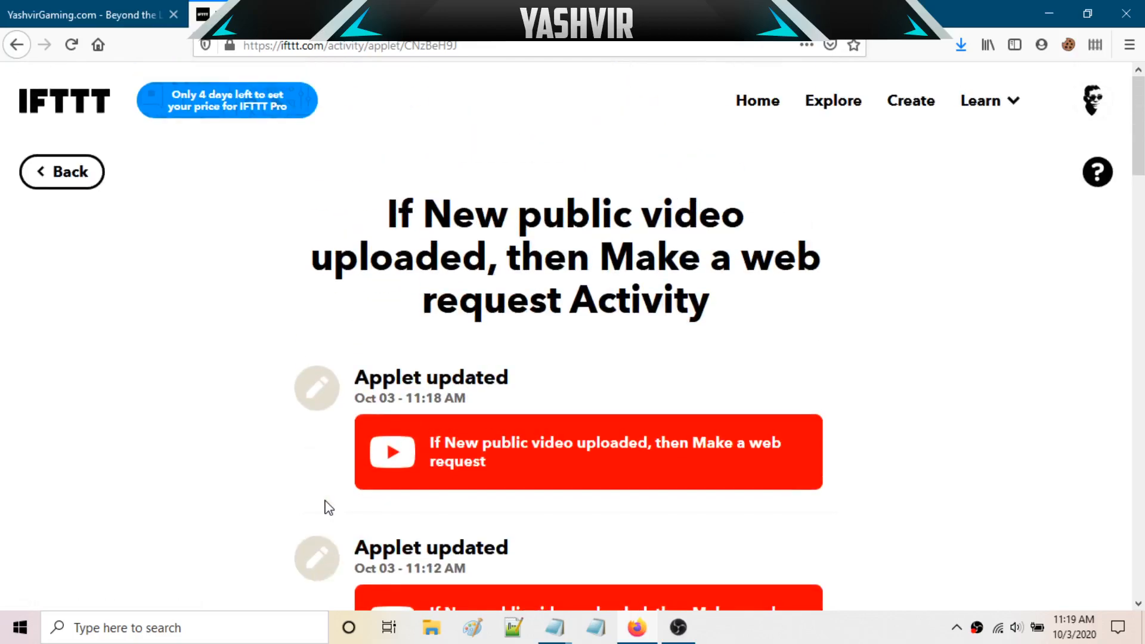
# Switch to Discord's youtube channel and add a thumbs-up reaction to the Media bot's new video announcement
pyautogui.click(537, 15)
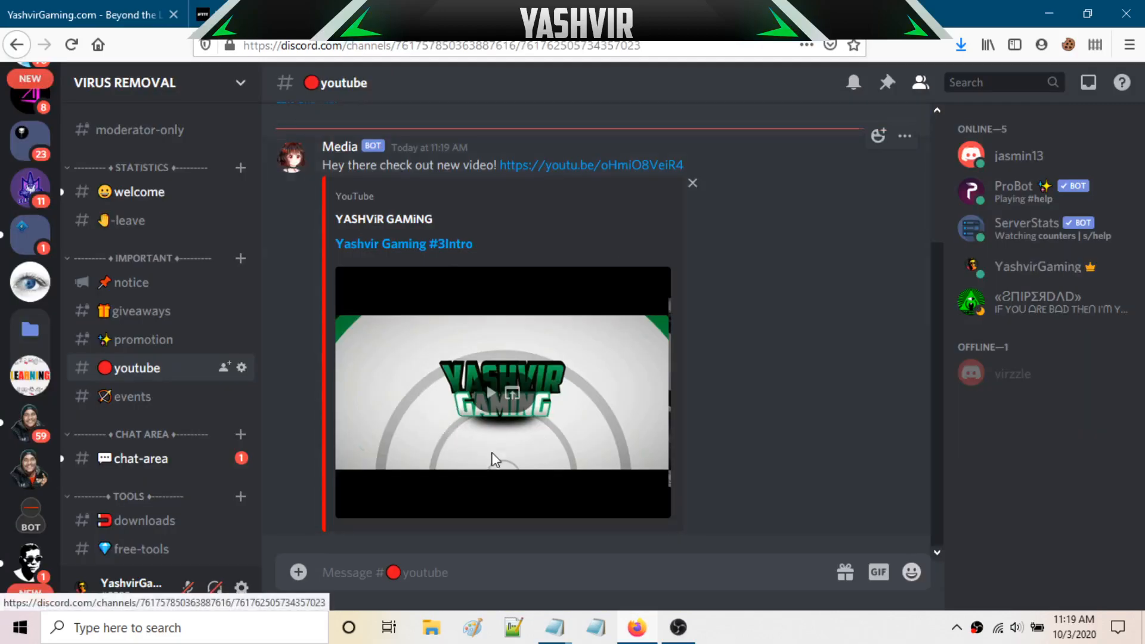
pyautogui.scroll(3, 465, 429)
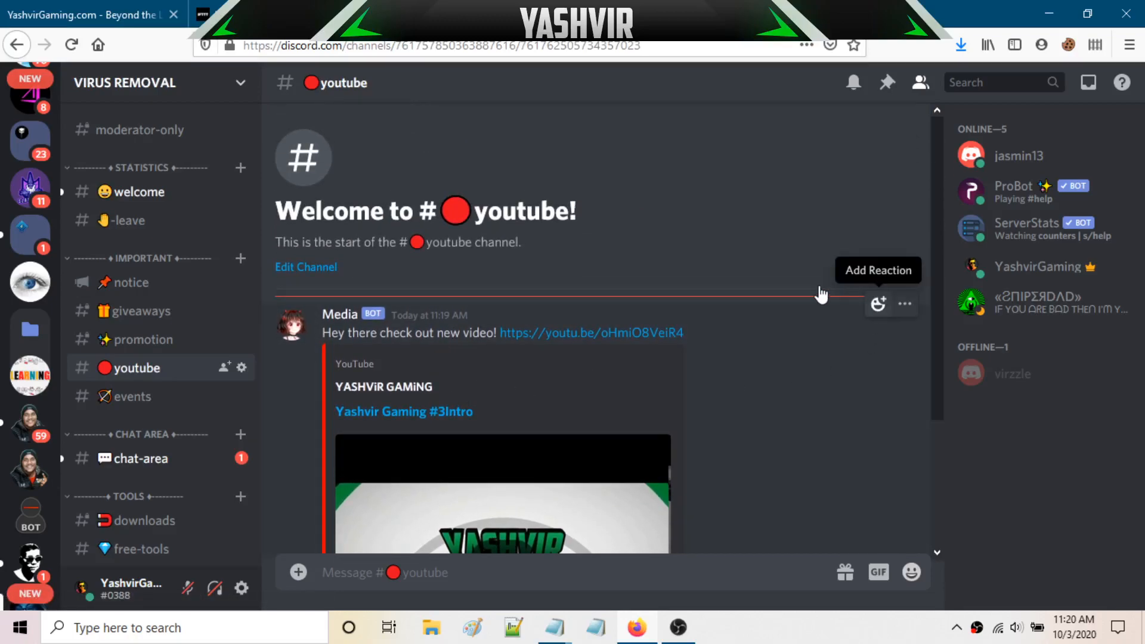
pyautogui.click(878, 304)
pyautogui.click(564, 344)
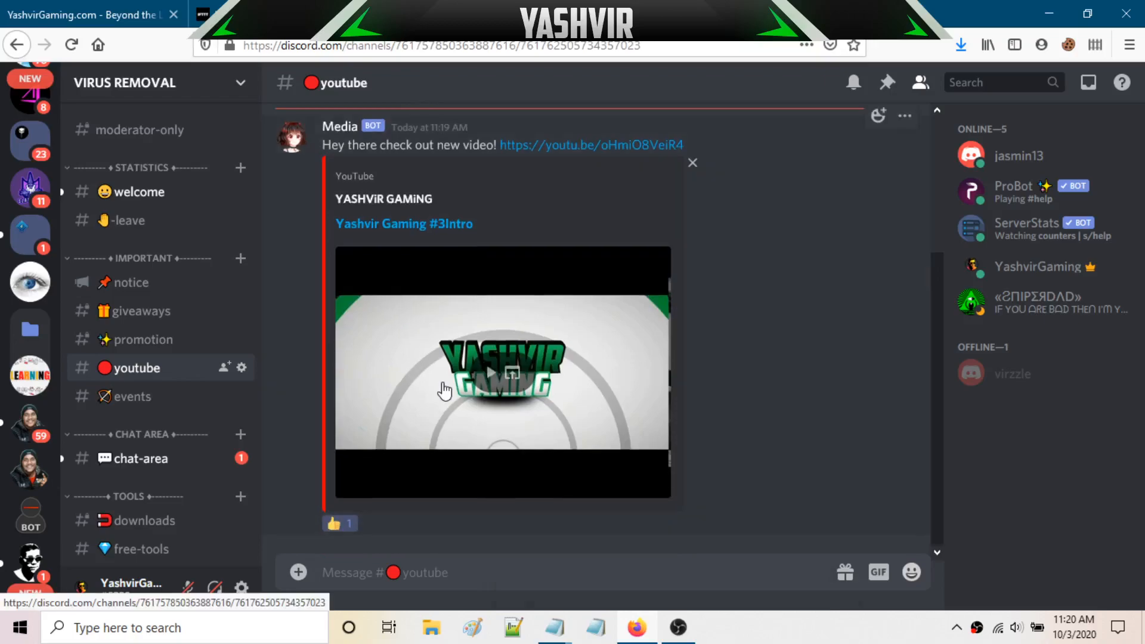
# Review the Media bot's announcement text and video preview, test its YouTube link and return to the channel
pyautogui.scroll(3, 330, 348)
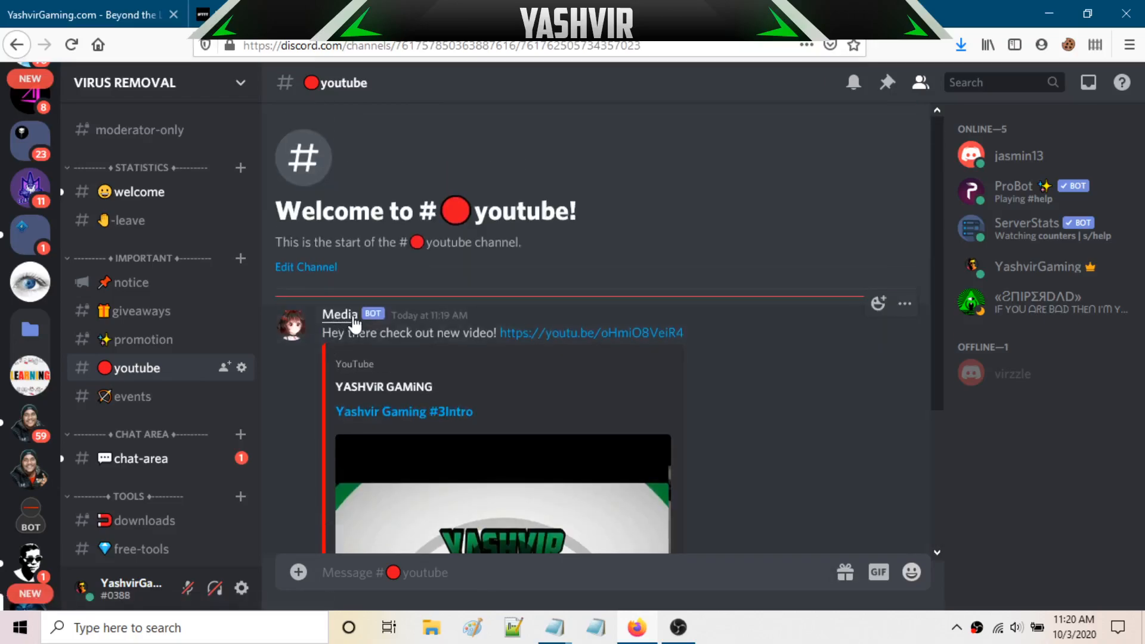
pyautogui.moveTo(359, 338); pyautogui.dragTo(429, 337)
pyautogui.click(475, 338)
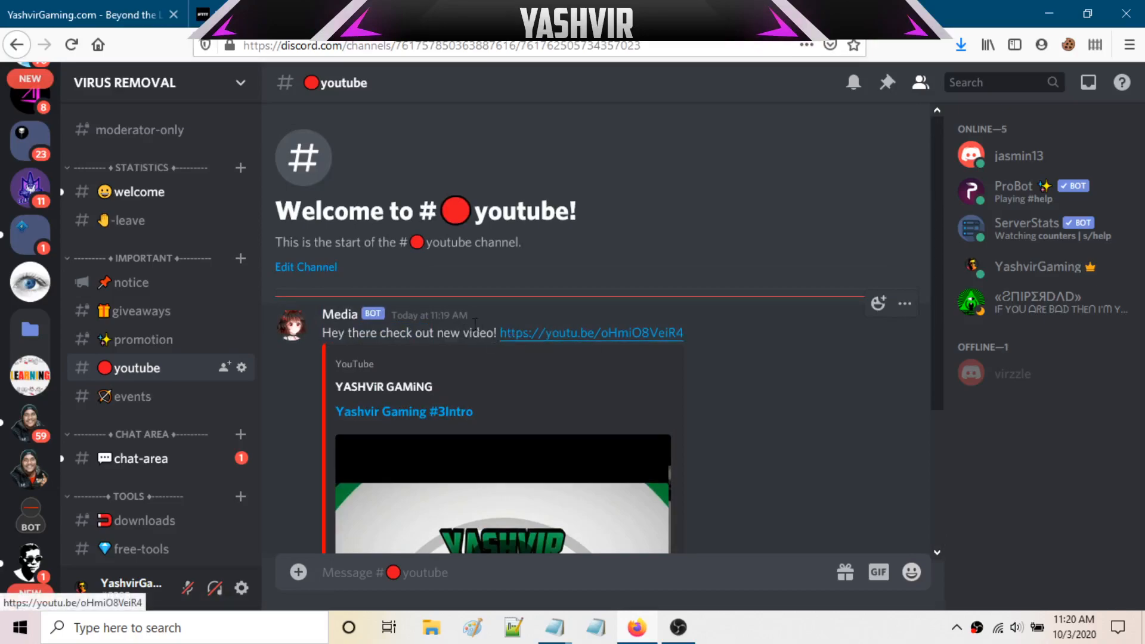
pyautogui.moveTo(330, 334); pyautogui.dragTo(489, 334)
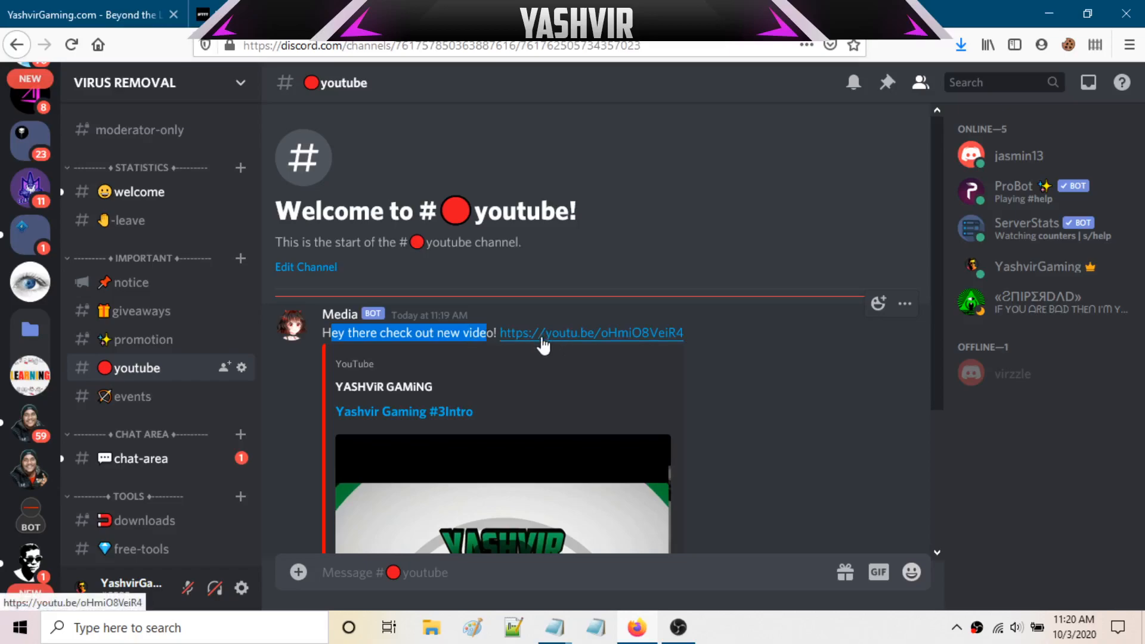
pyautogui.scroll(-3, 516, 370)
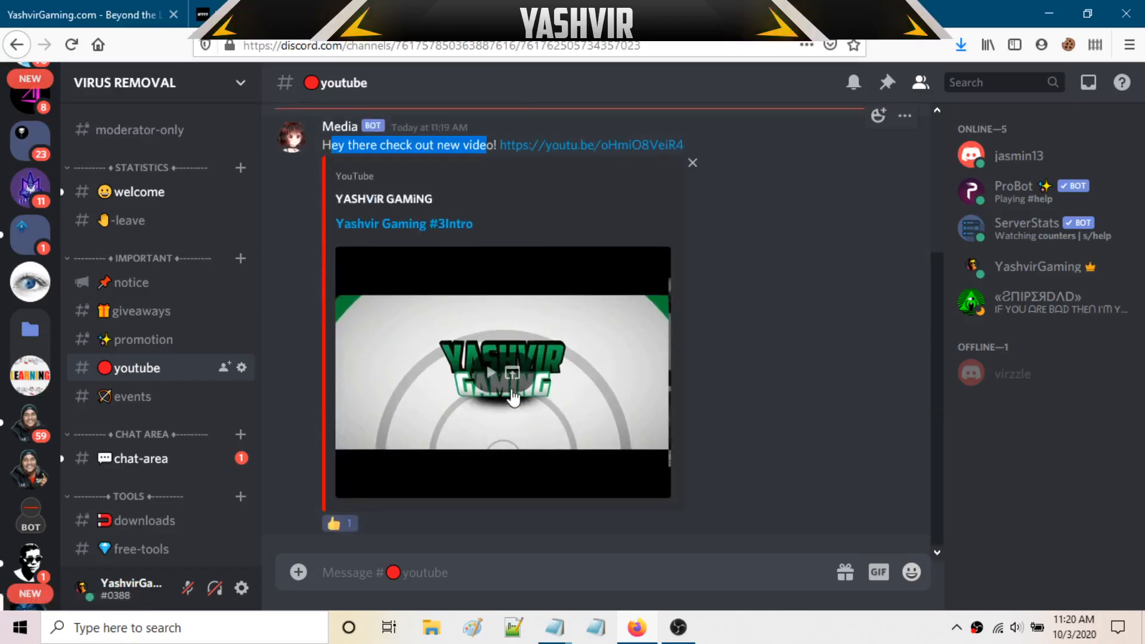
pyautogui.scroll(3, 549, 407)
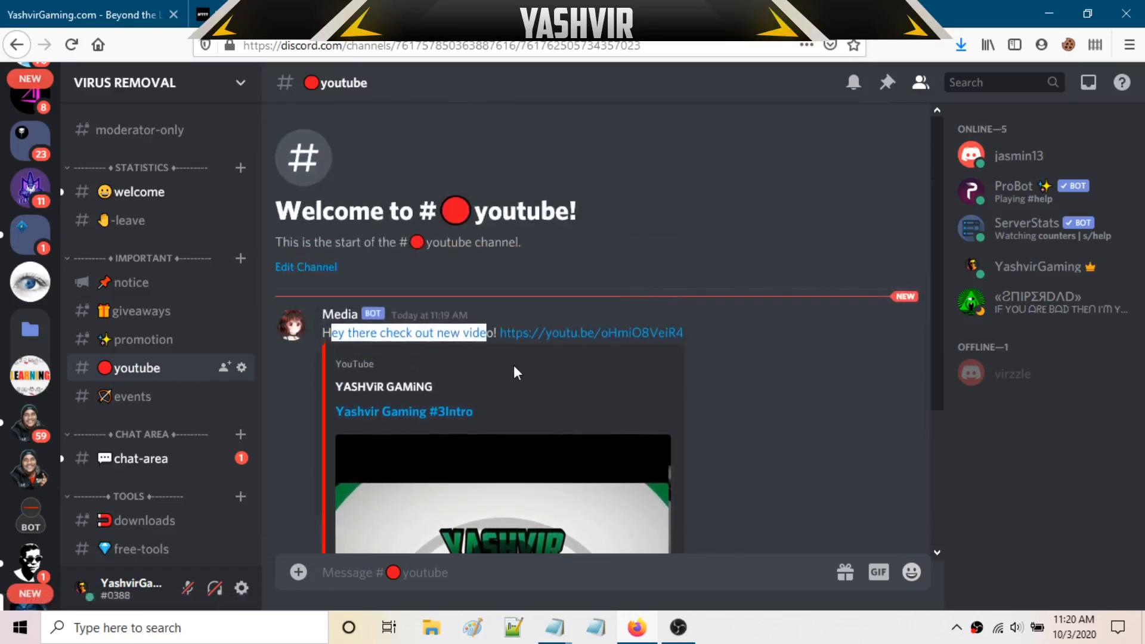
pyautogui.click(561, 340)
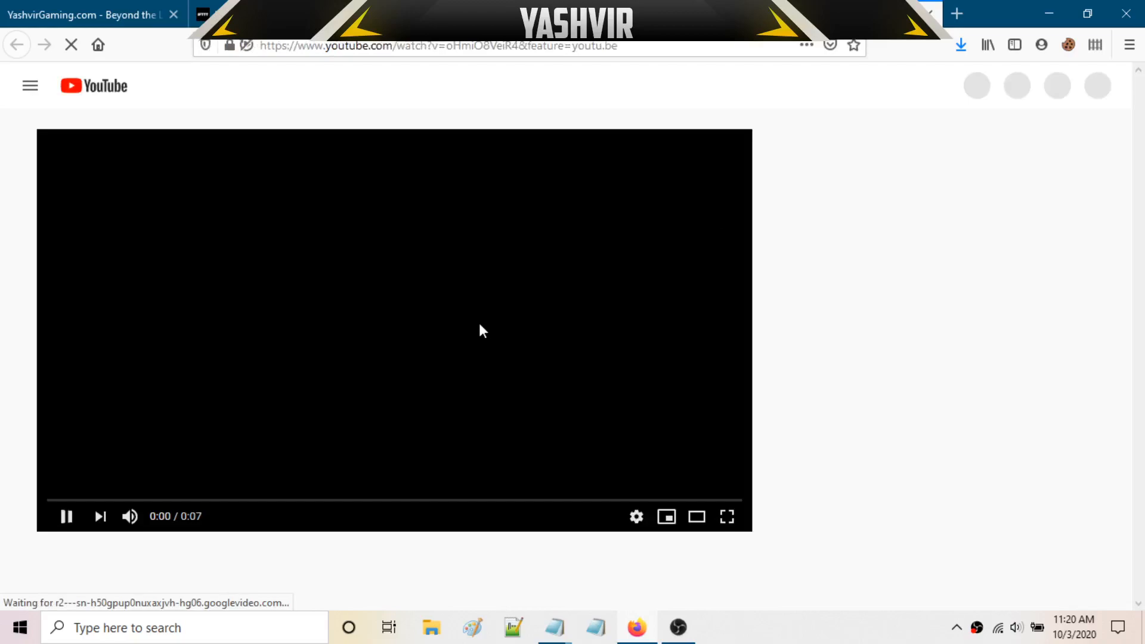
pyautogui.hotkey('alt', 'Left')
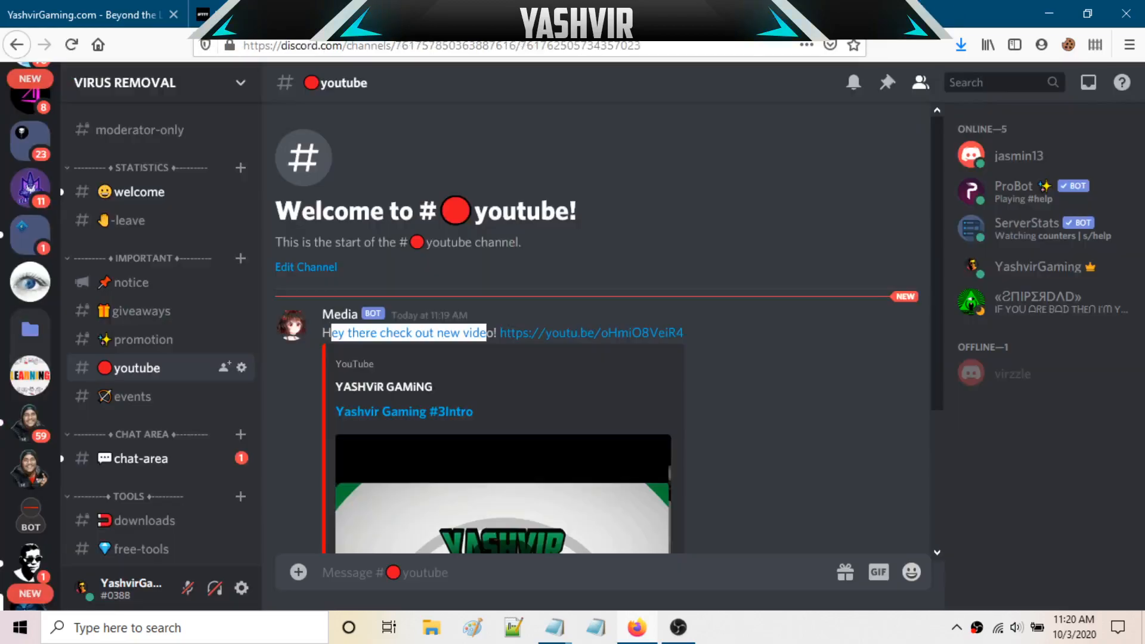
# Switch to YouTube Studio and close the Video processing dialog of Yashvir Gaming #3Intro
pyautogui.hotkey('ctrl', 'Tab')
pyautogui.click(742, 443)
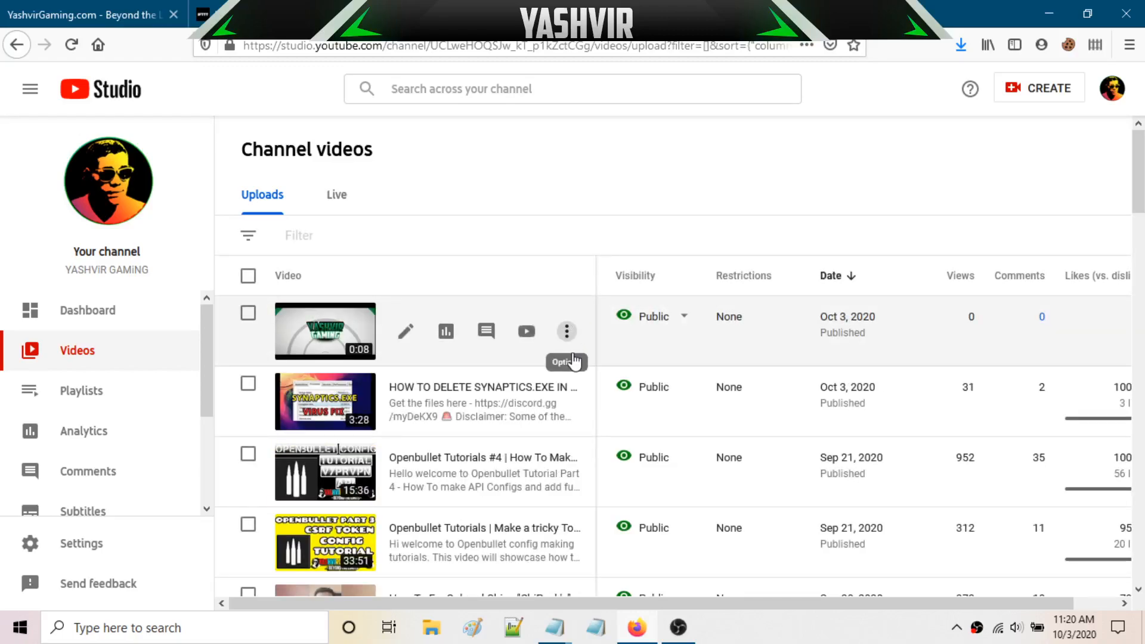
pyautogui.click(577, 385)
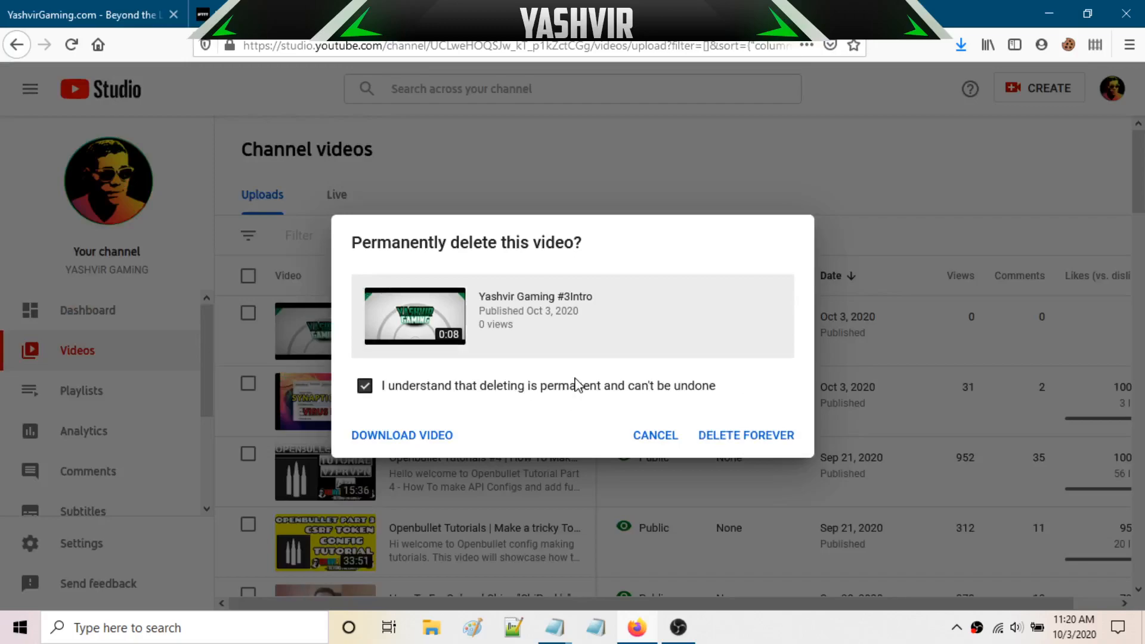
pyautogui.click(577, 385)
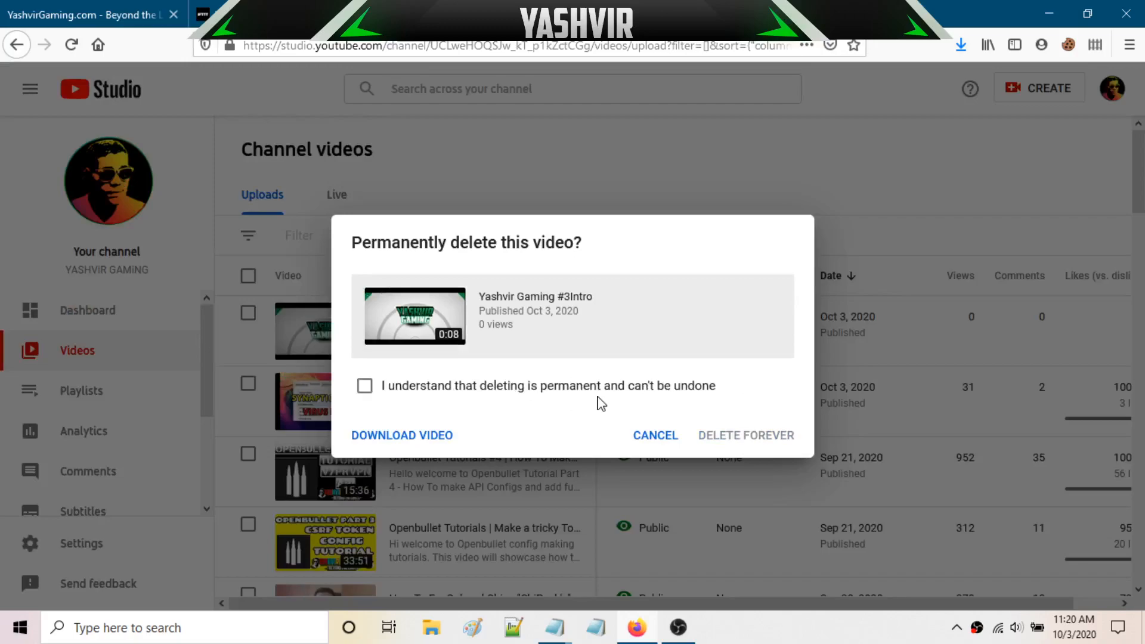
pyautogui.click(599, 388)
pyautogui.click(654, 436)
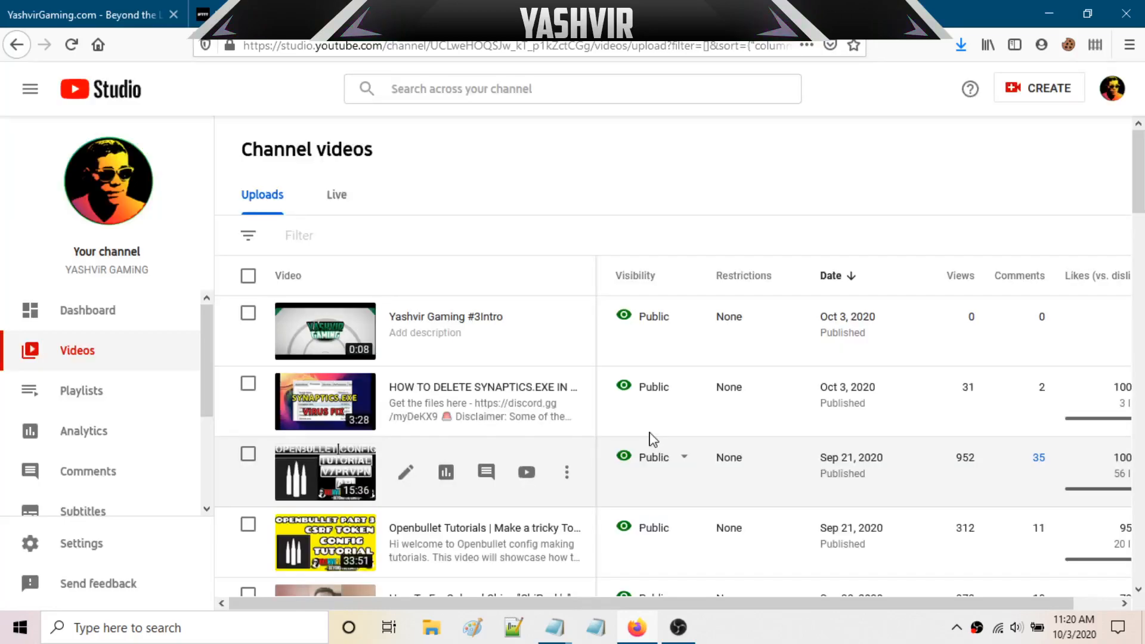